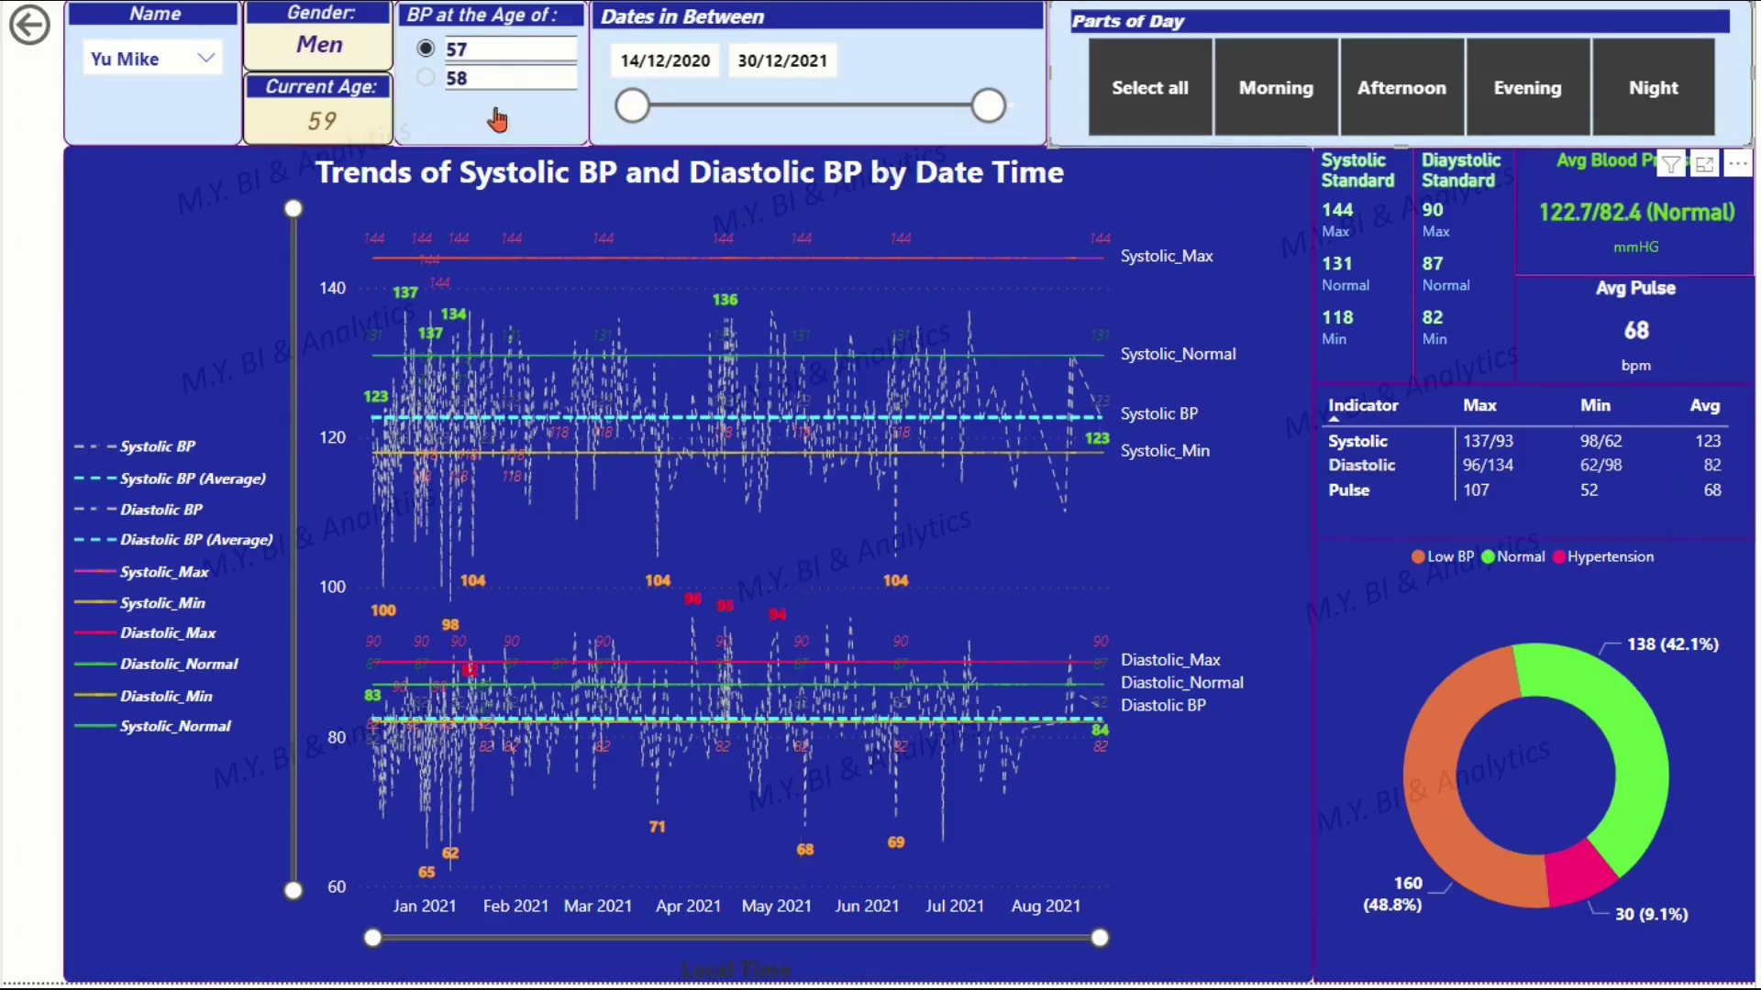
Try the age 58 and 57 filters, narrow the date slider, and reselect all Parts of Day.
click(426, 78)
click(426, 50)
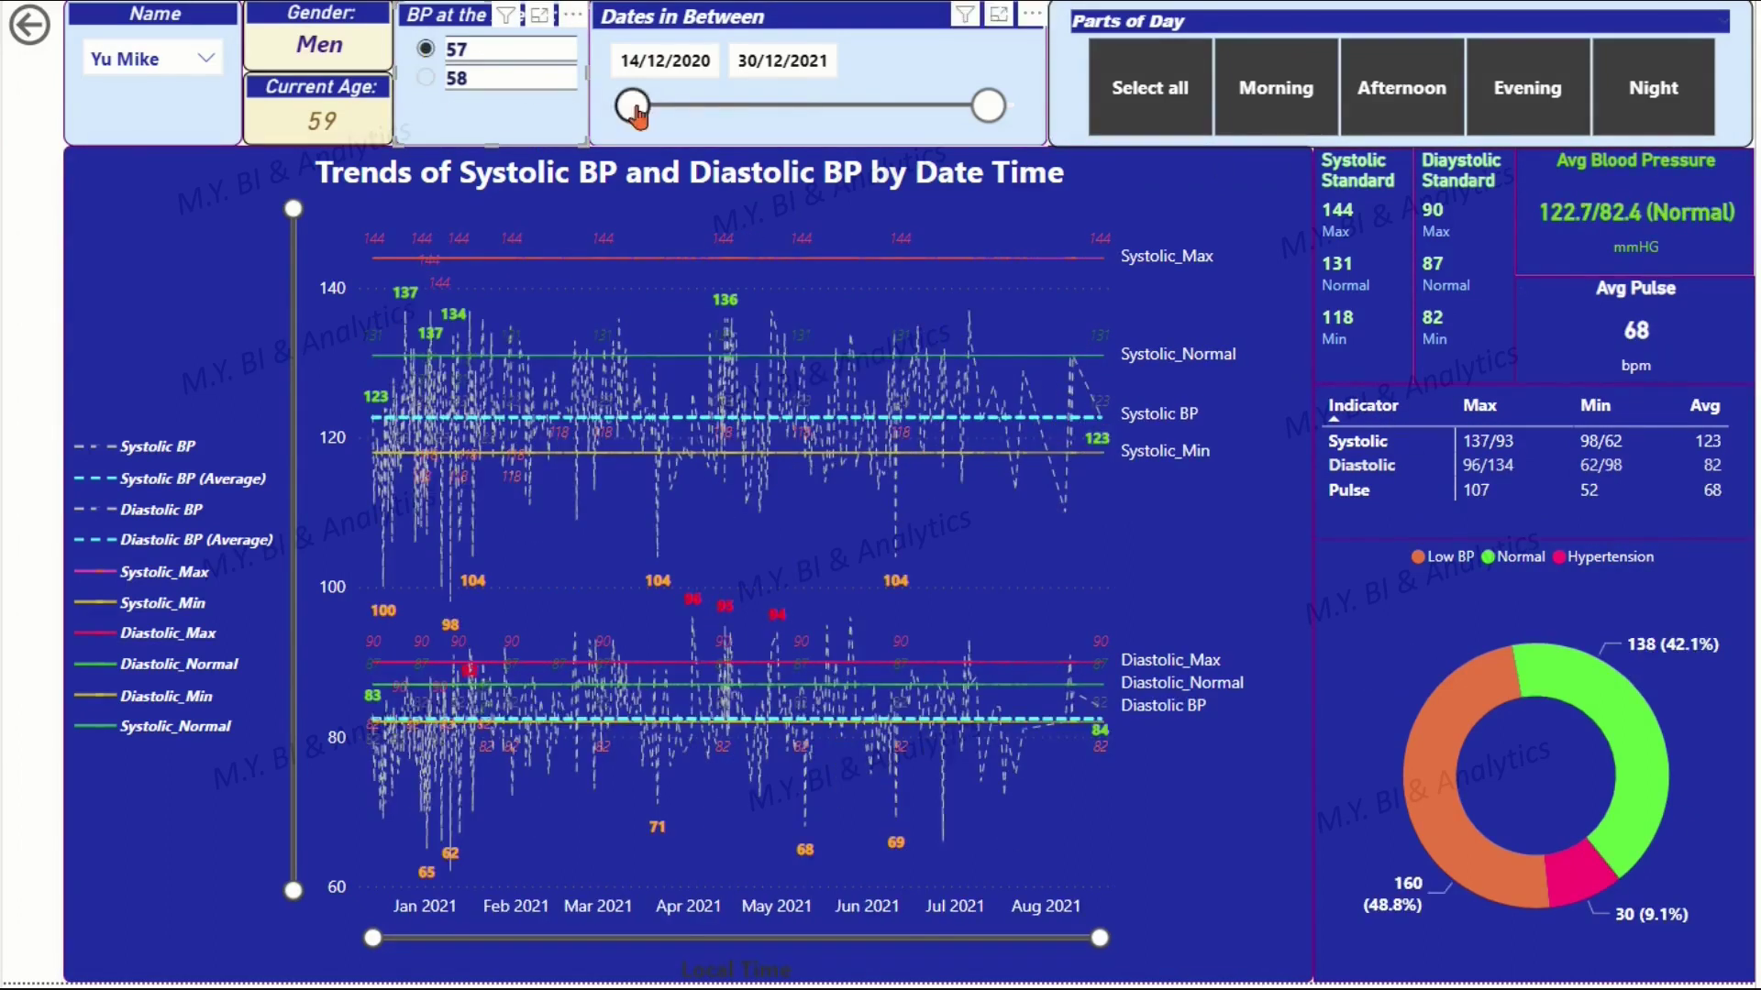
mouse_move(632, 106)
mouse_down()
mouse_move(781, 111)
mouse_move(632, 107)
mouse_up()
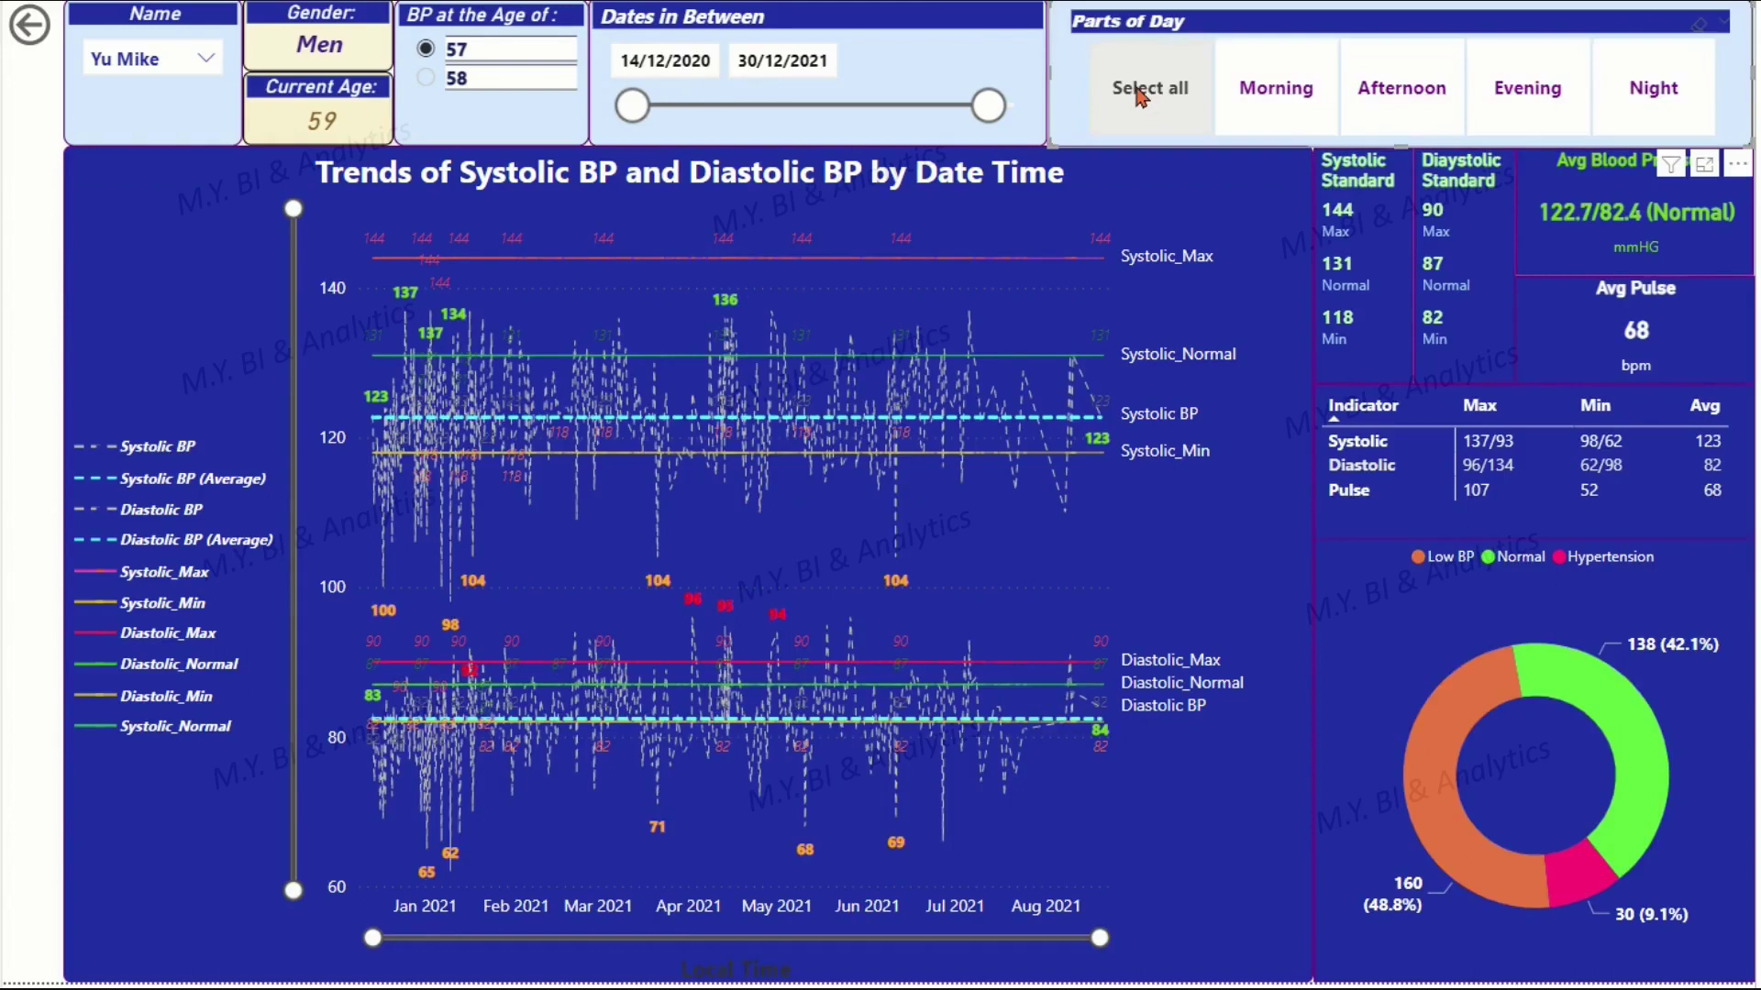
click(1139, 91)
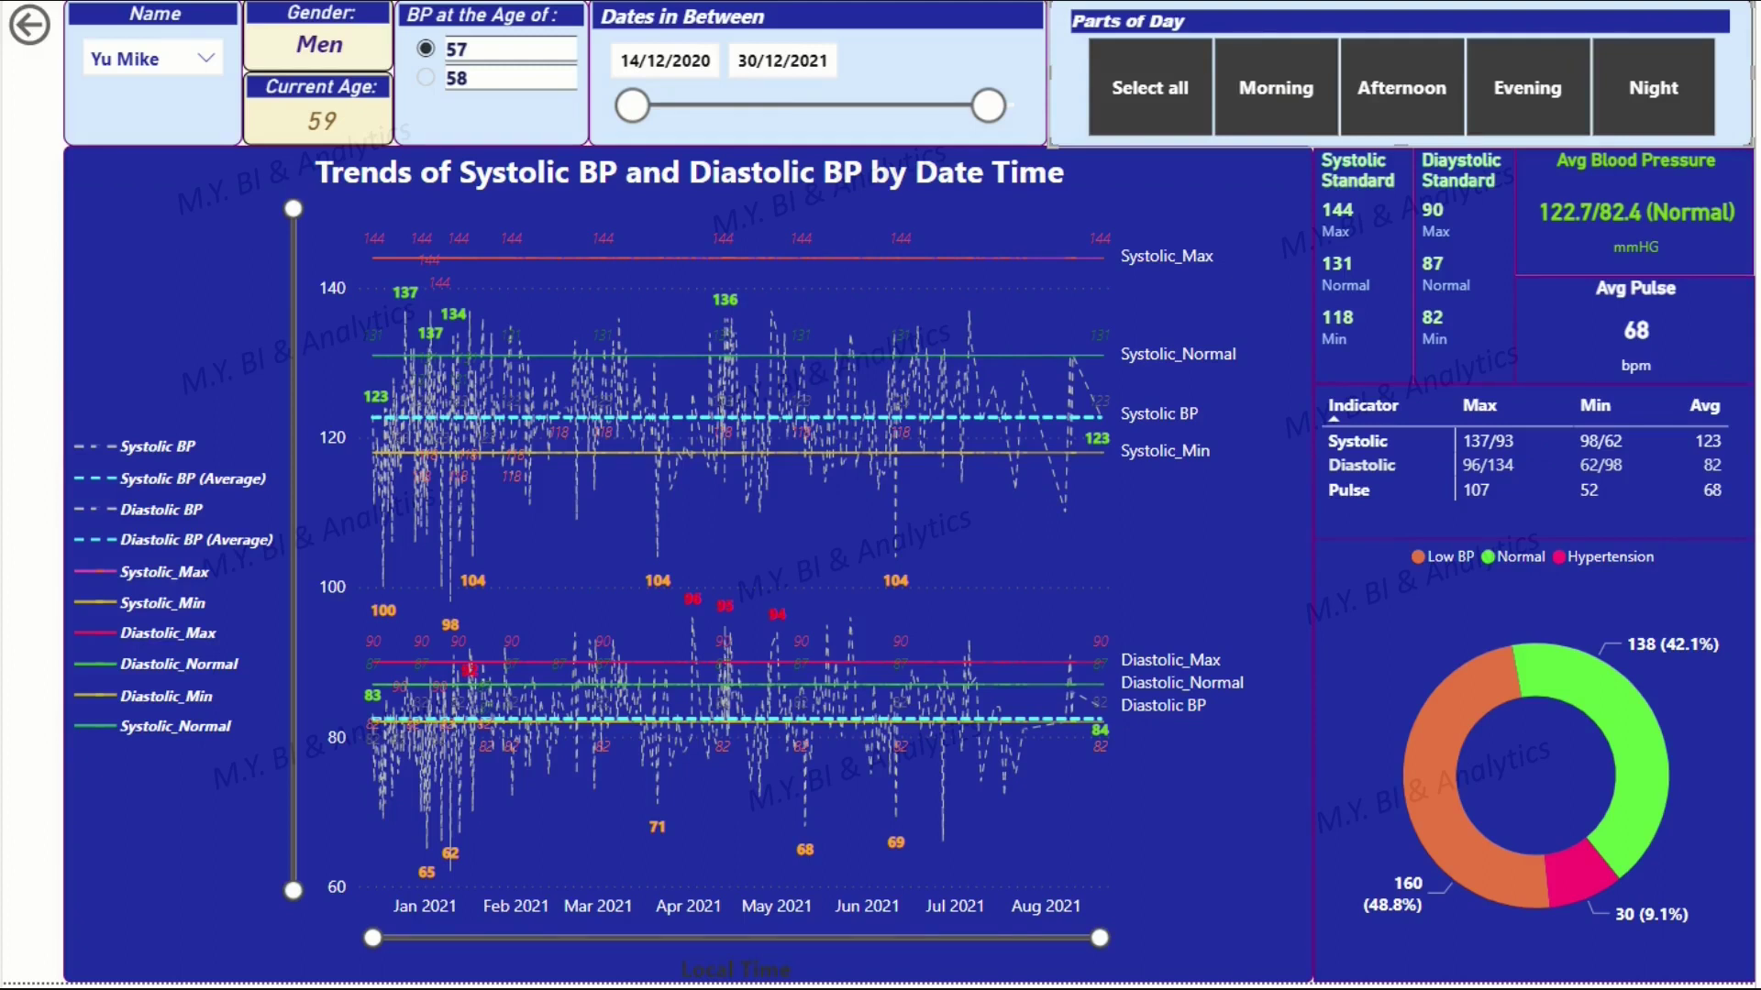
Exit full screen, browse Blood Pressure list and BP_Max_Min_Unpivot_Table_by_M, then show Model view.
key(Escape)
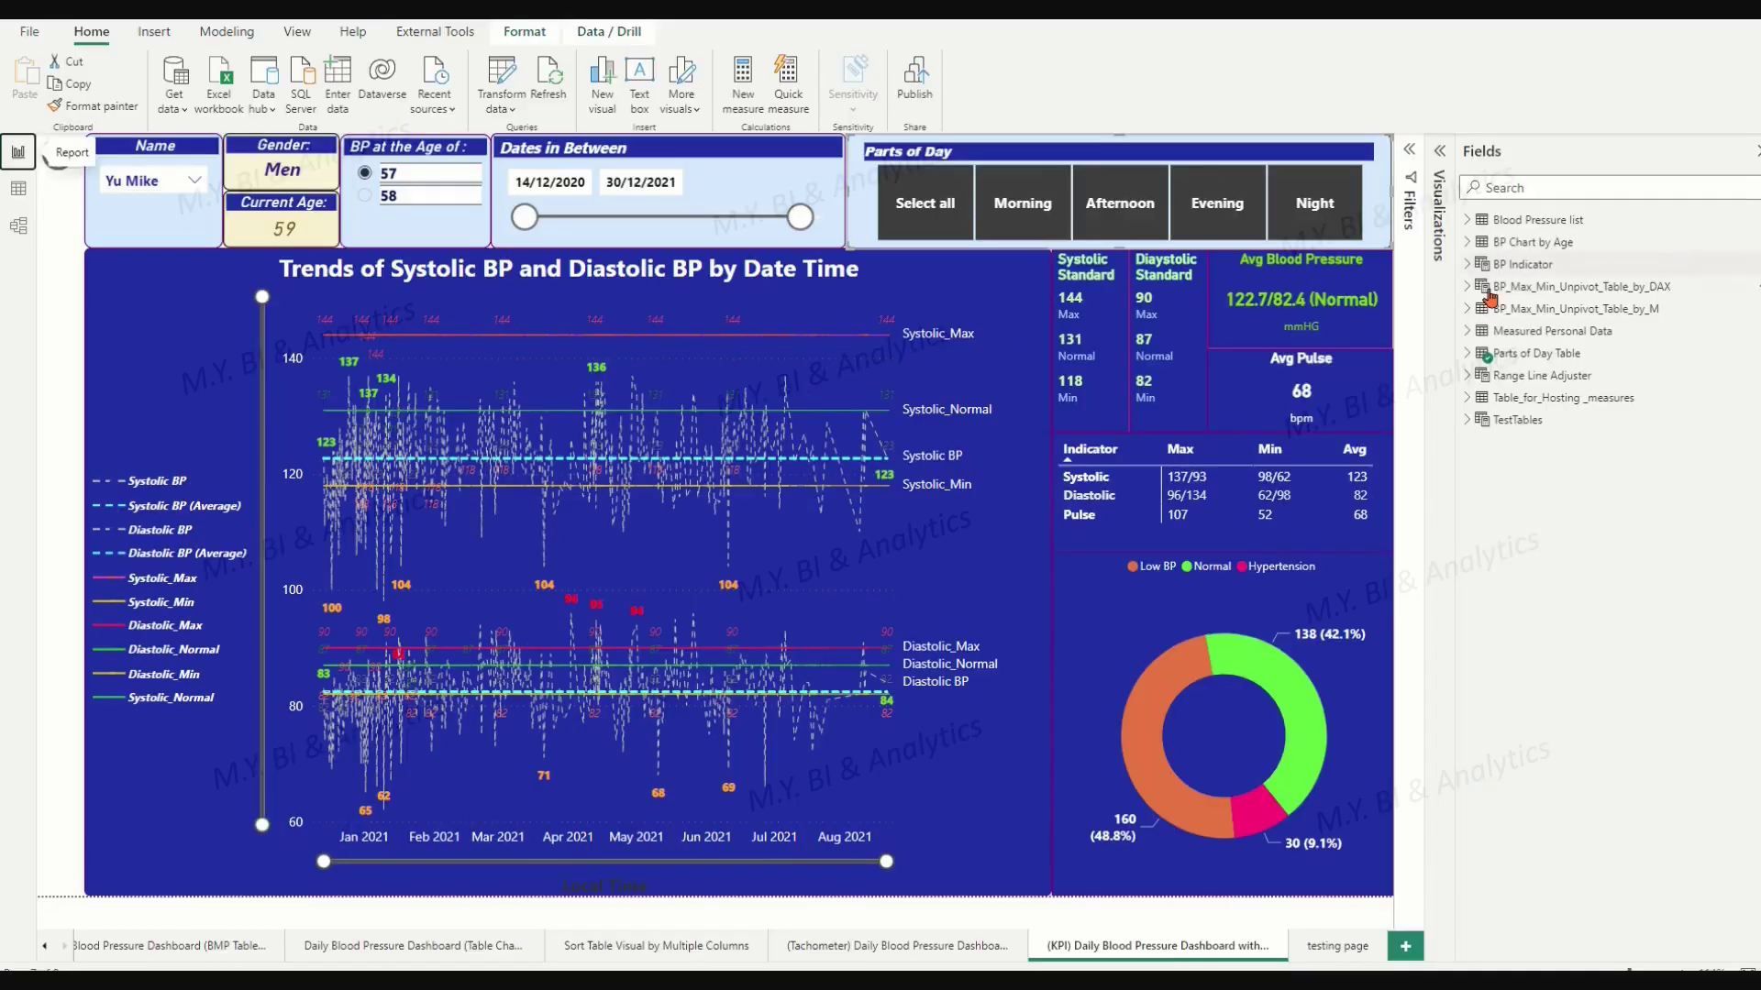
click(17, 185)
click(1494, 224)
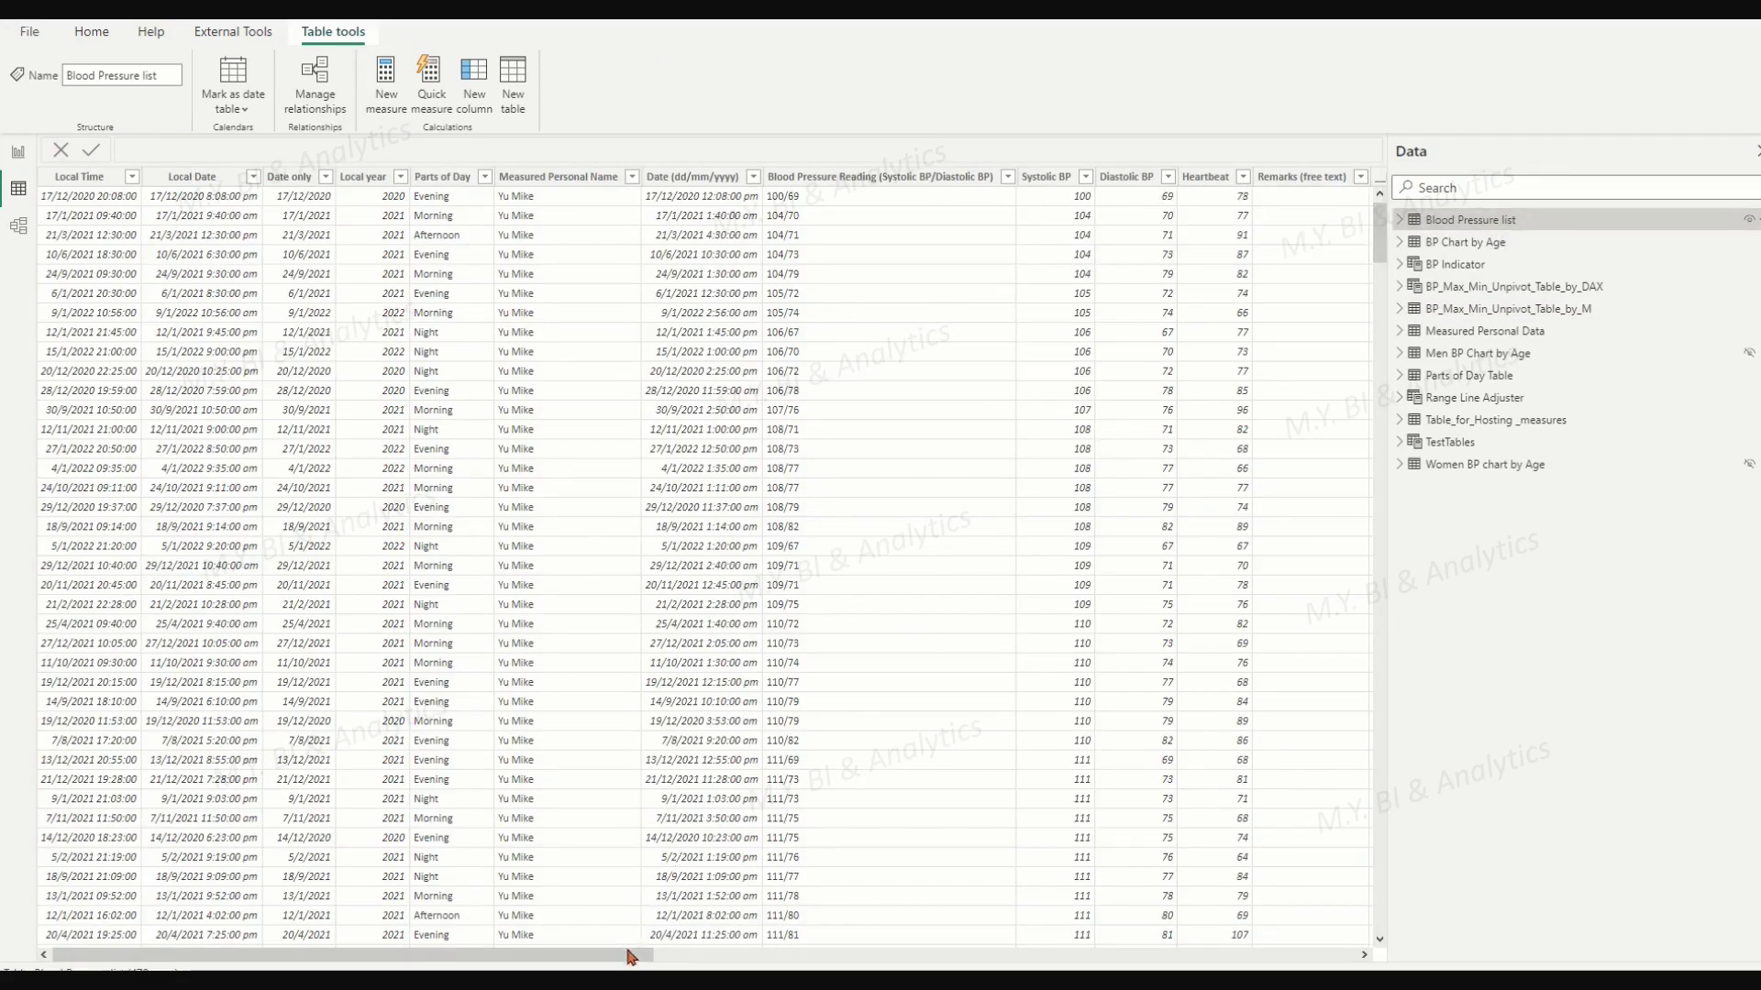
drag(633, 956, 893, 955)
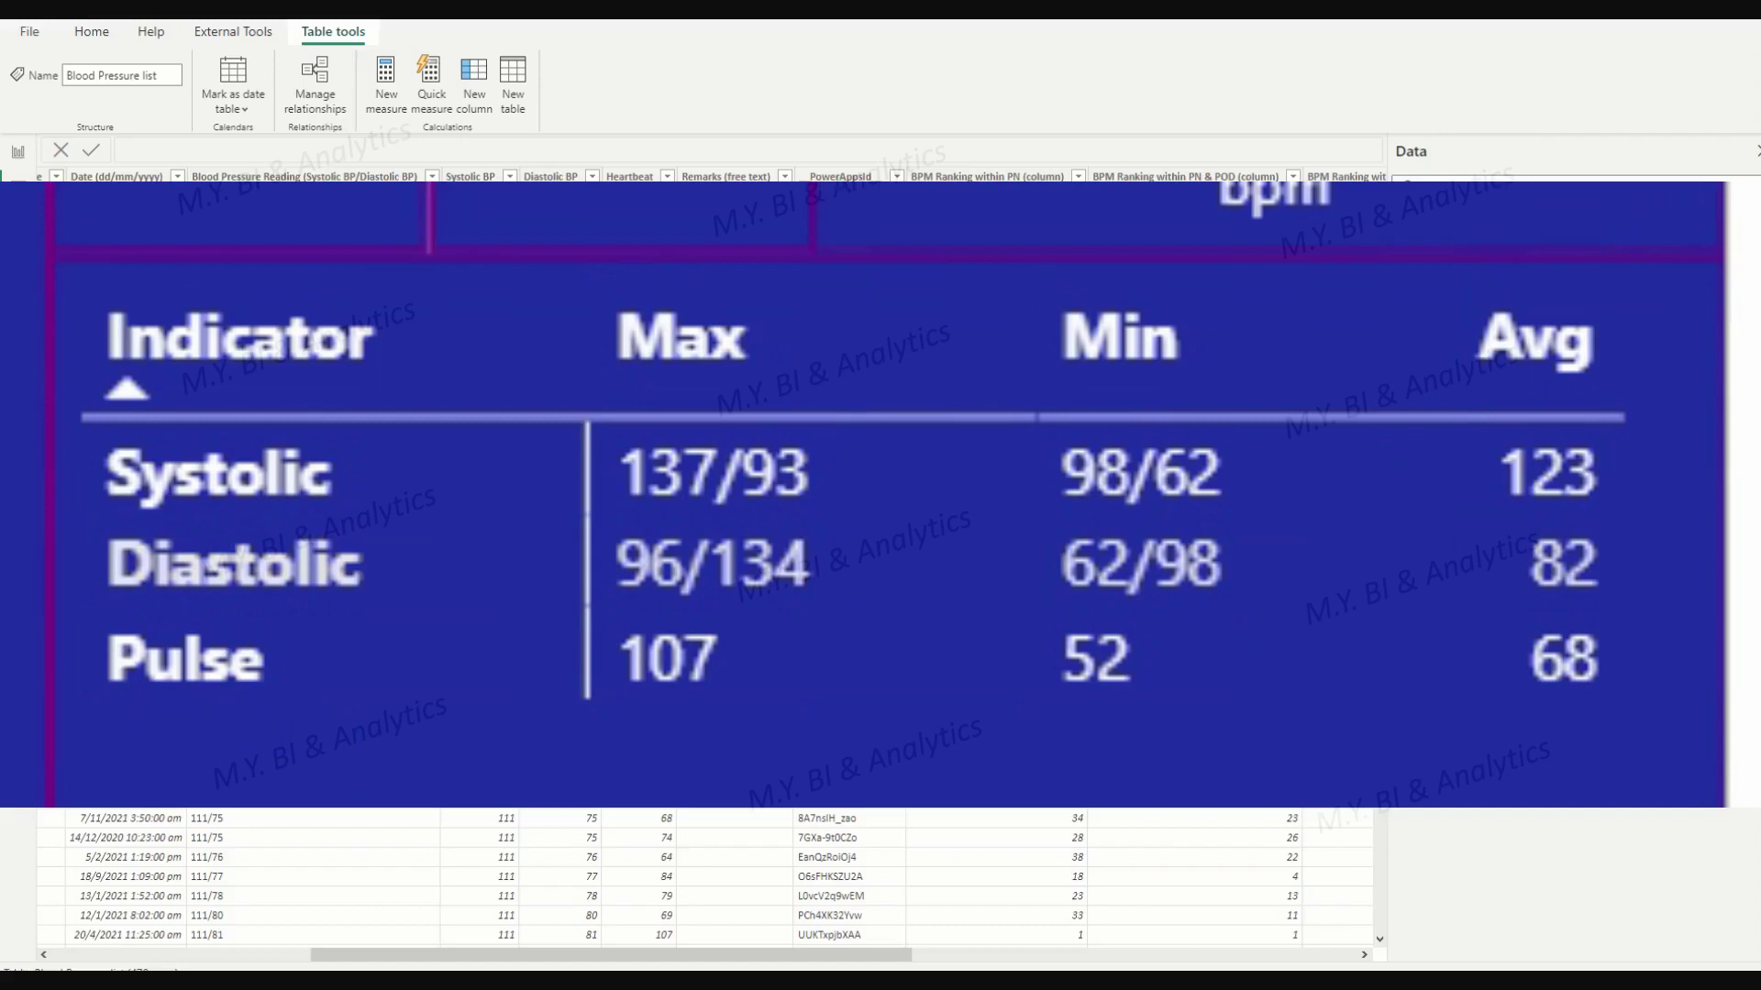
click(831, 177)
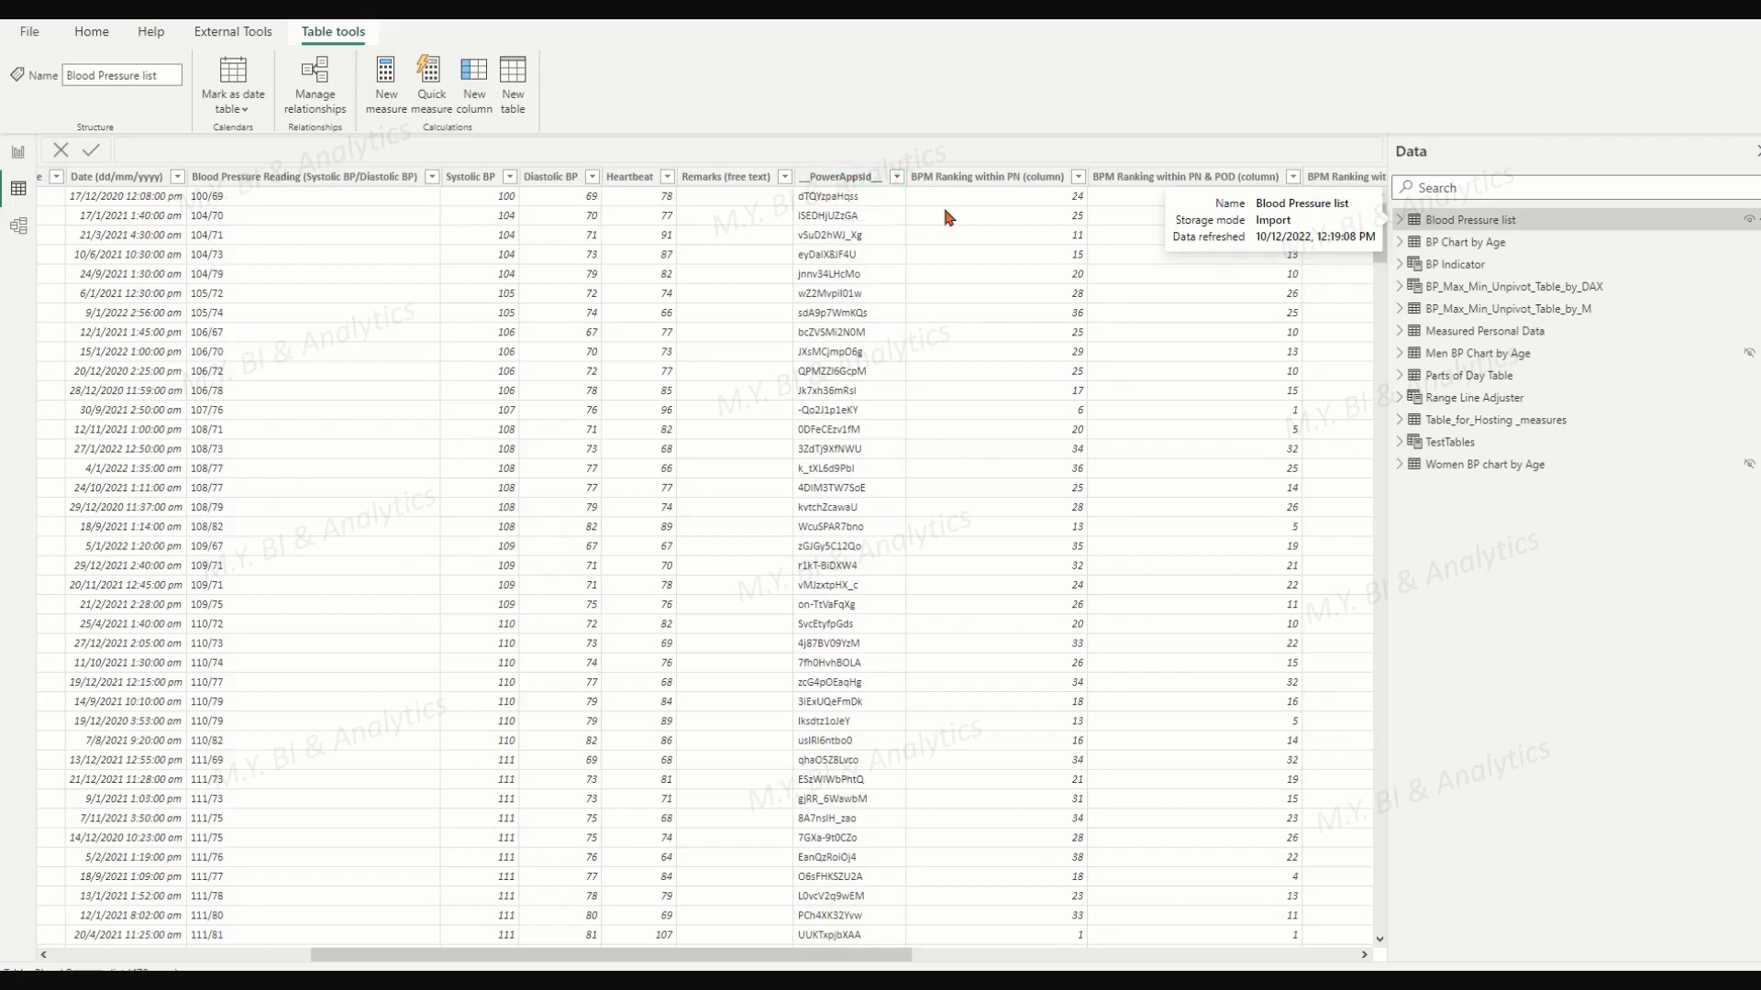
click(1519, 316)
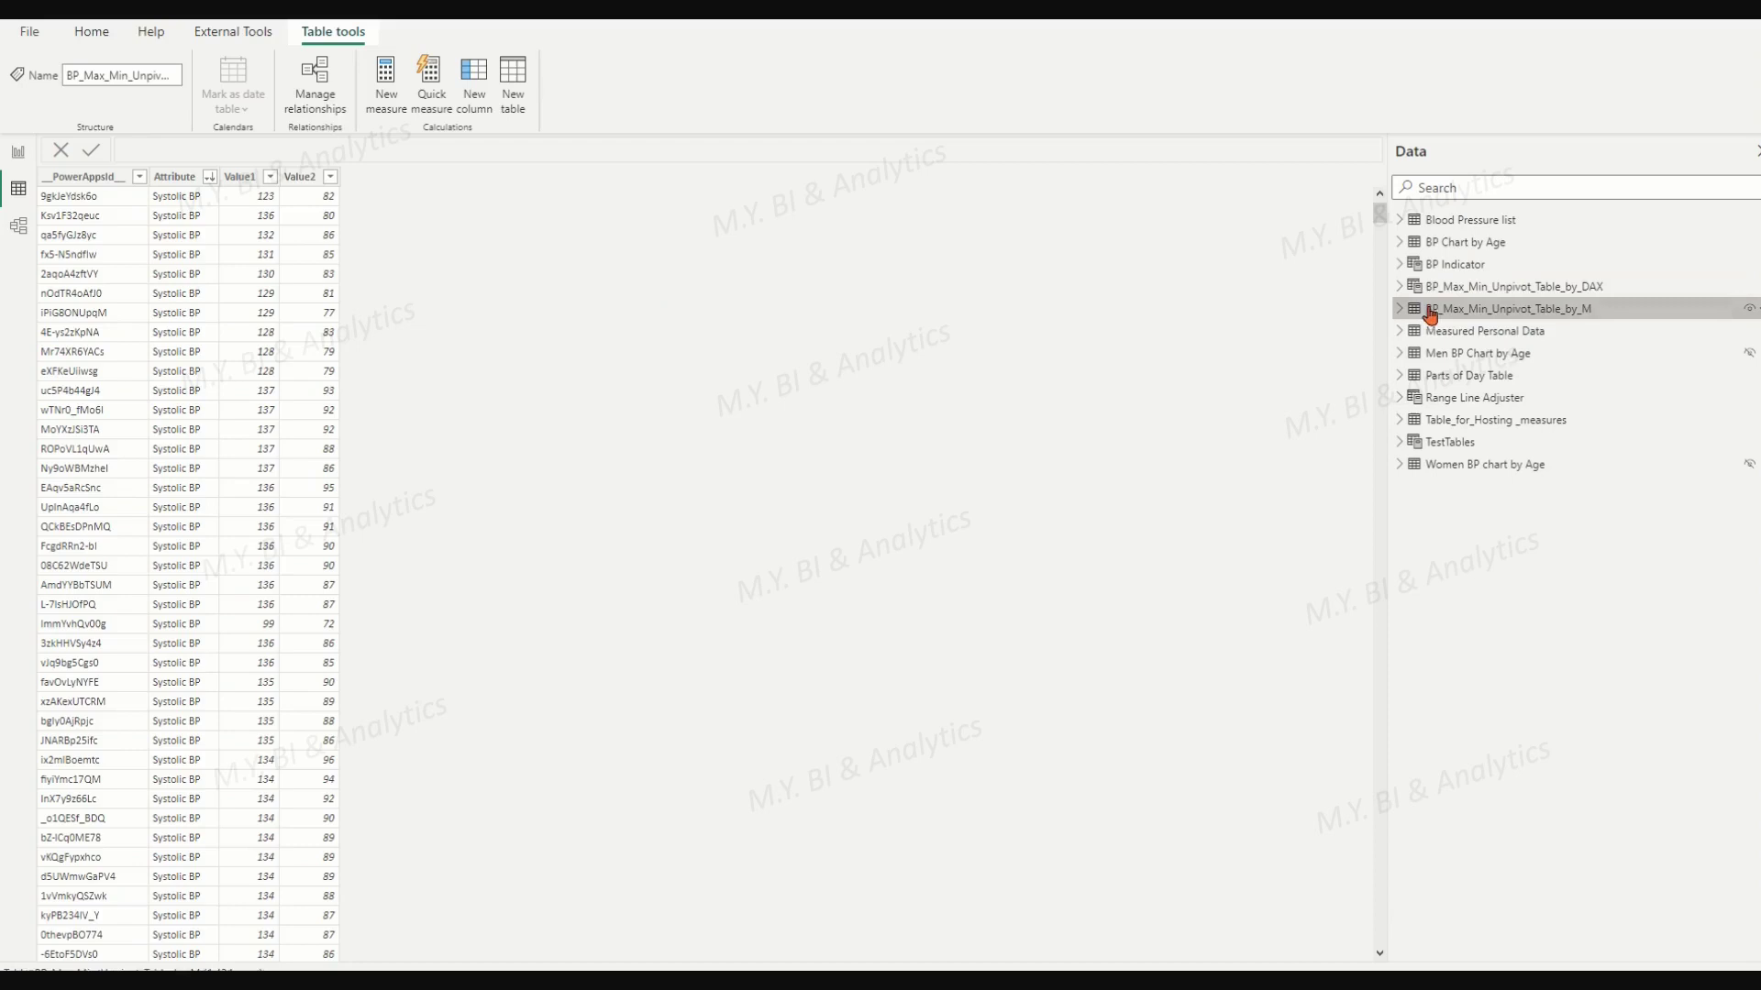
click(18, 228)
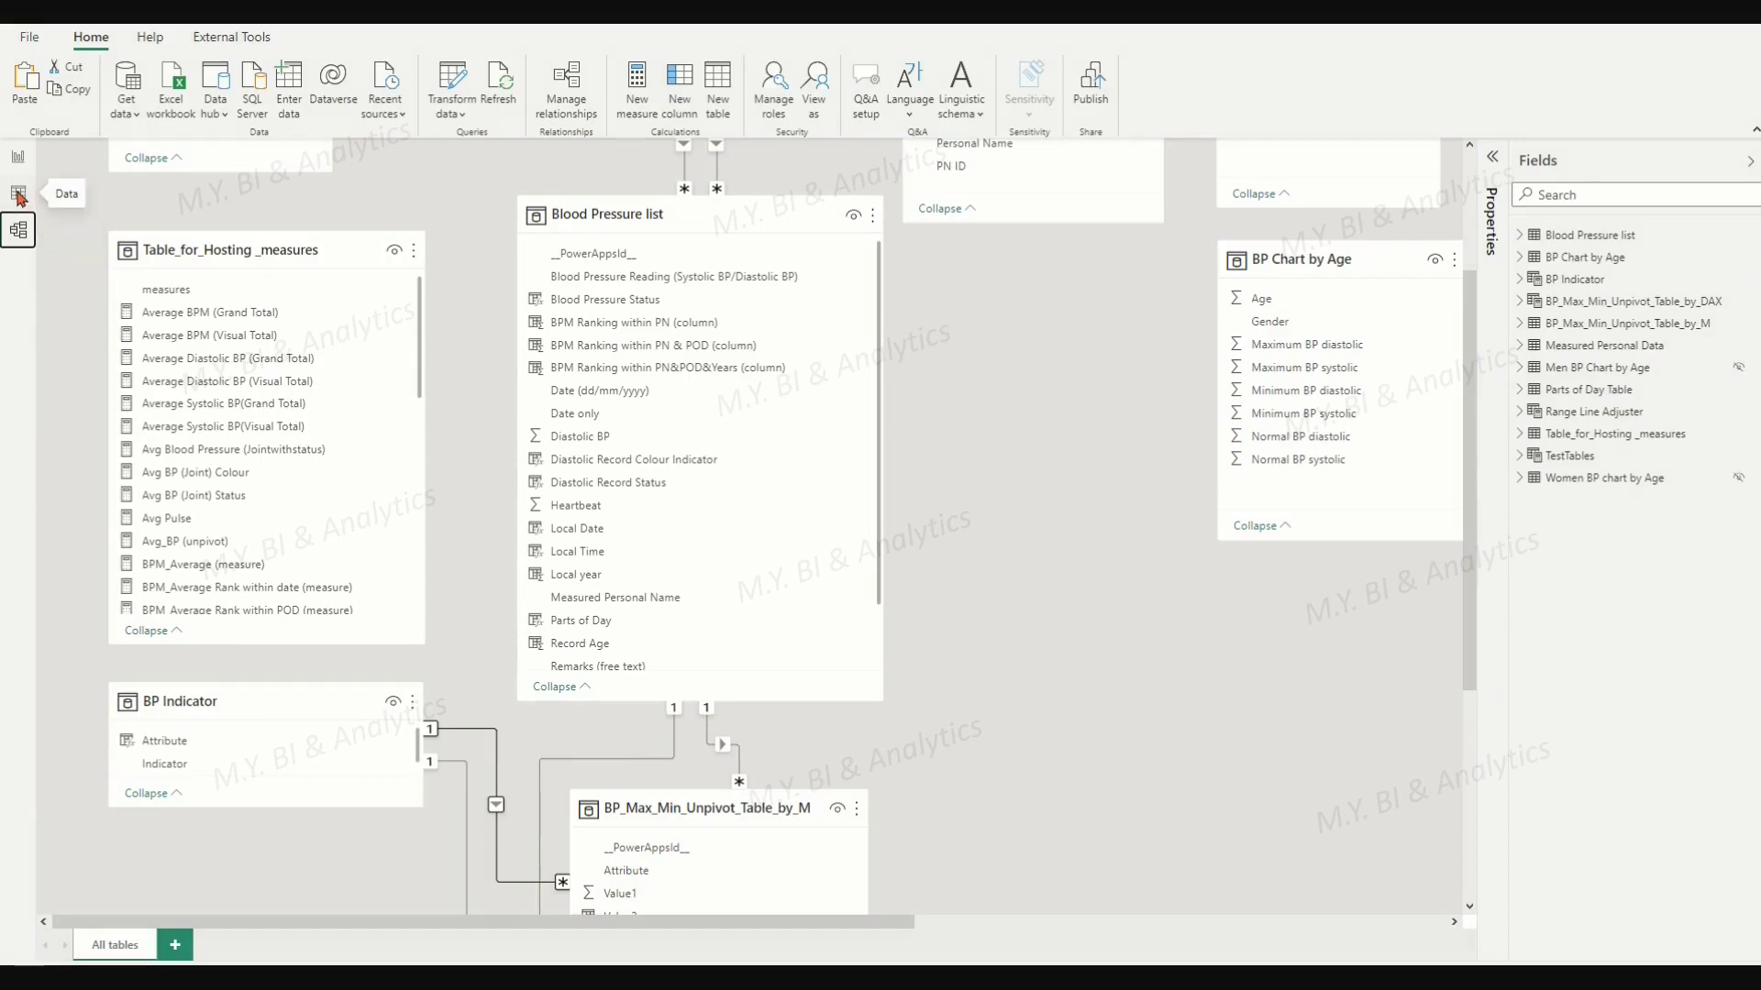
Compare the BP_Max_Min_Unpivot_Table_by_DAX and BP_Max_Min_Unpivot_Table_by_M tables in Table view.
click(18, 194)
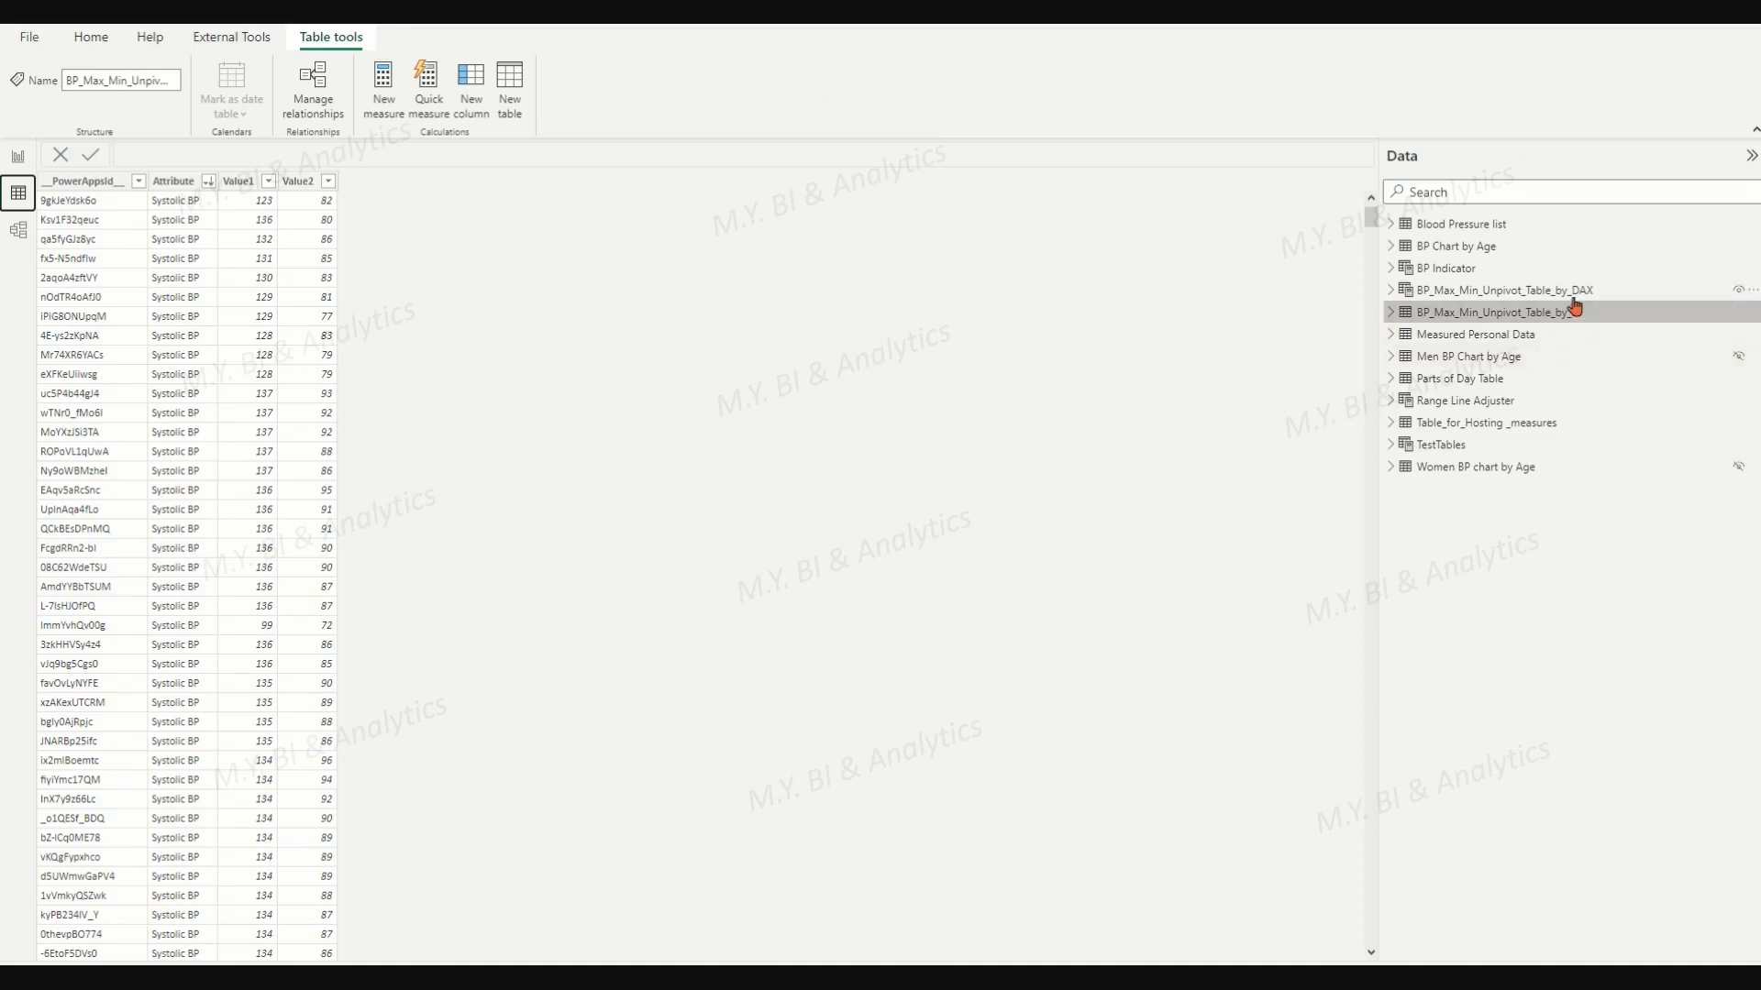
mouse_move(1500, 313)
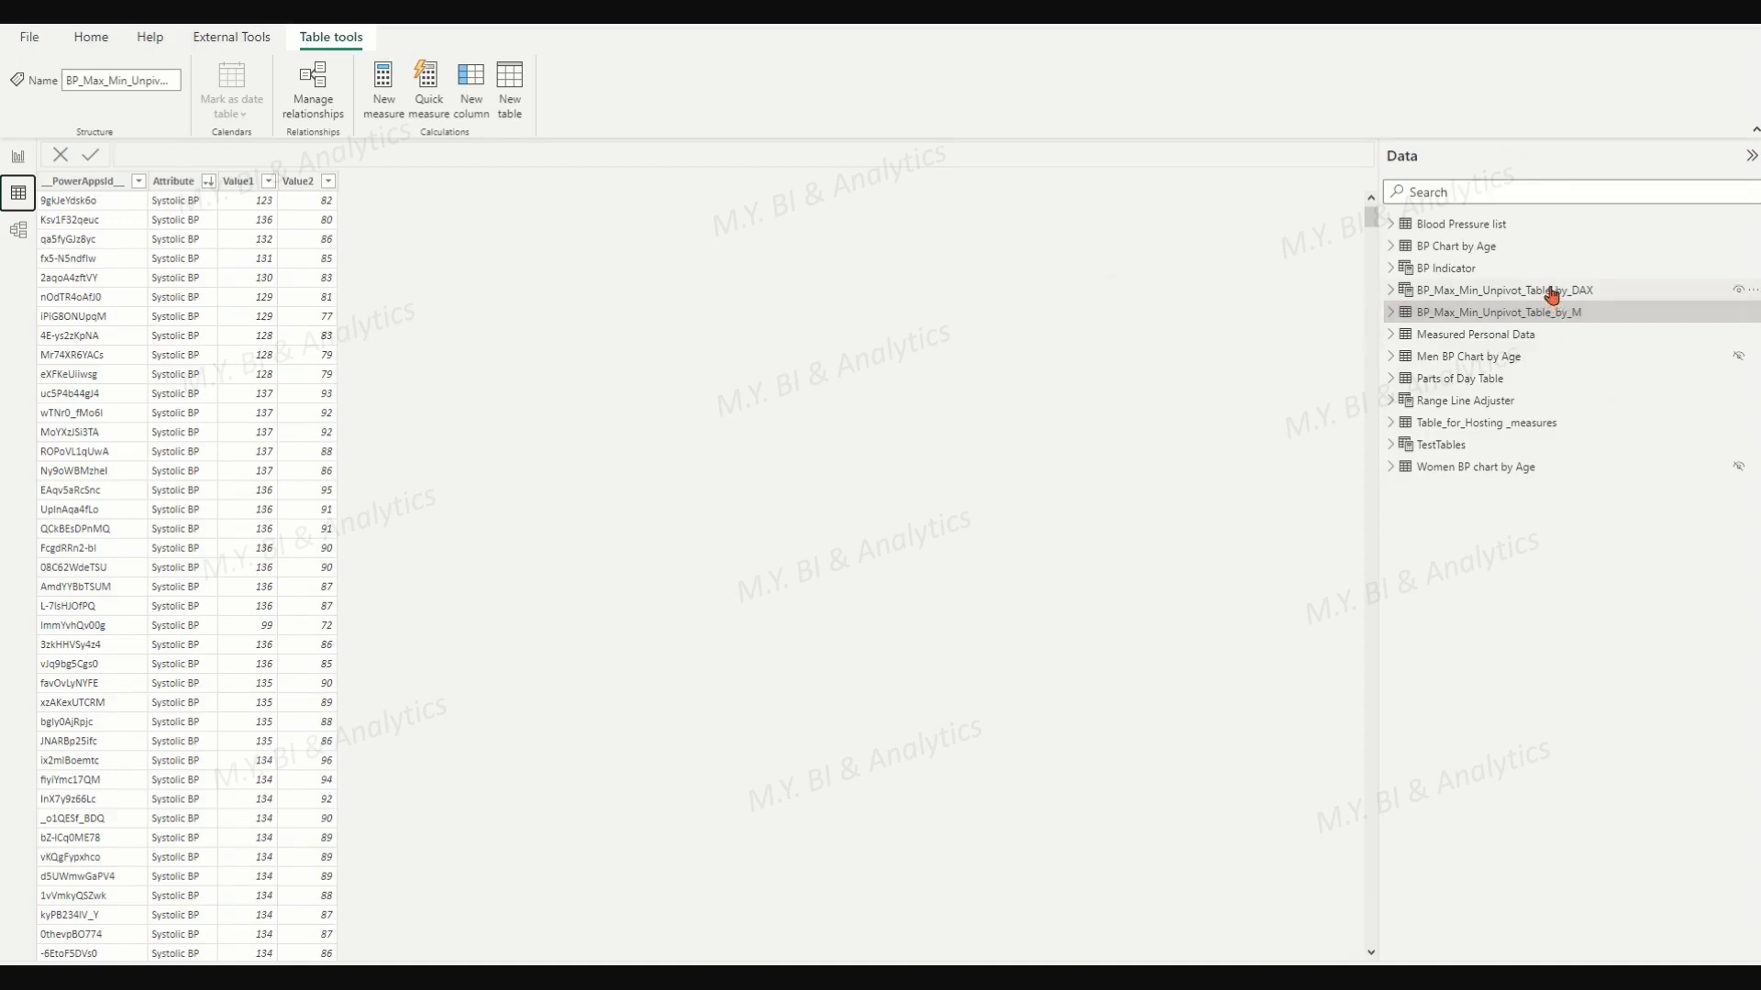
click(1551, 296)
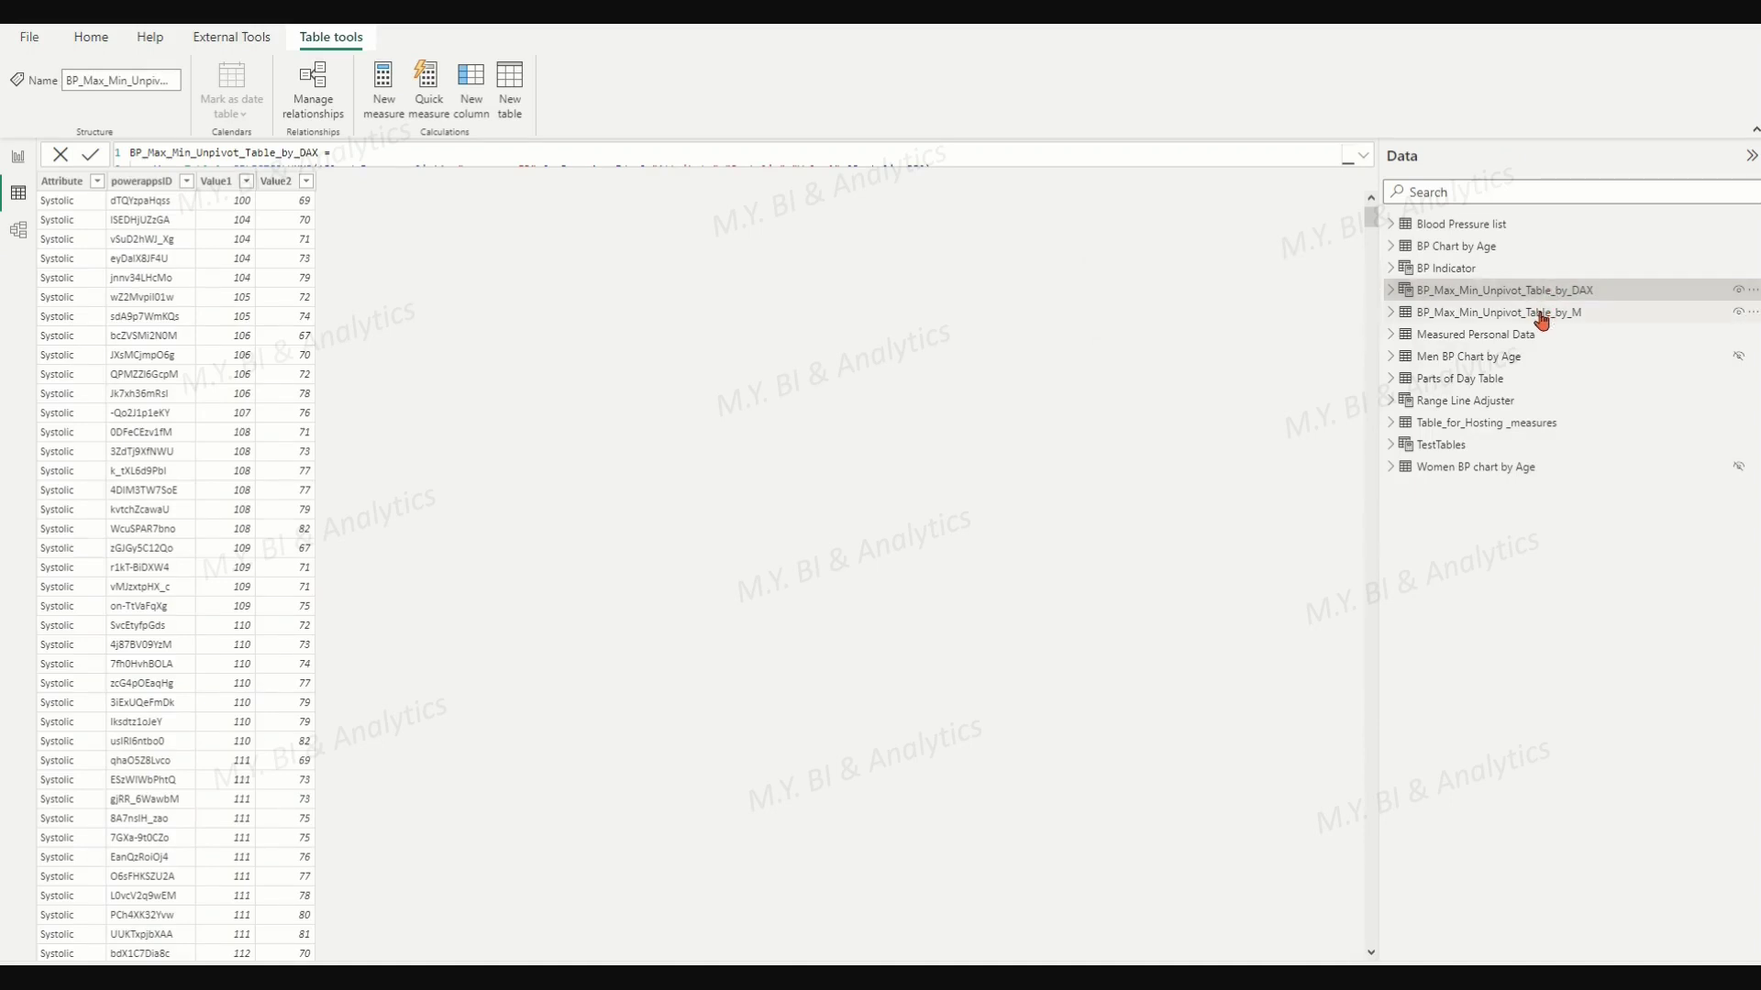
click(1541, 319)
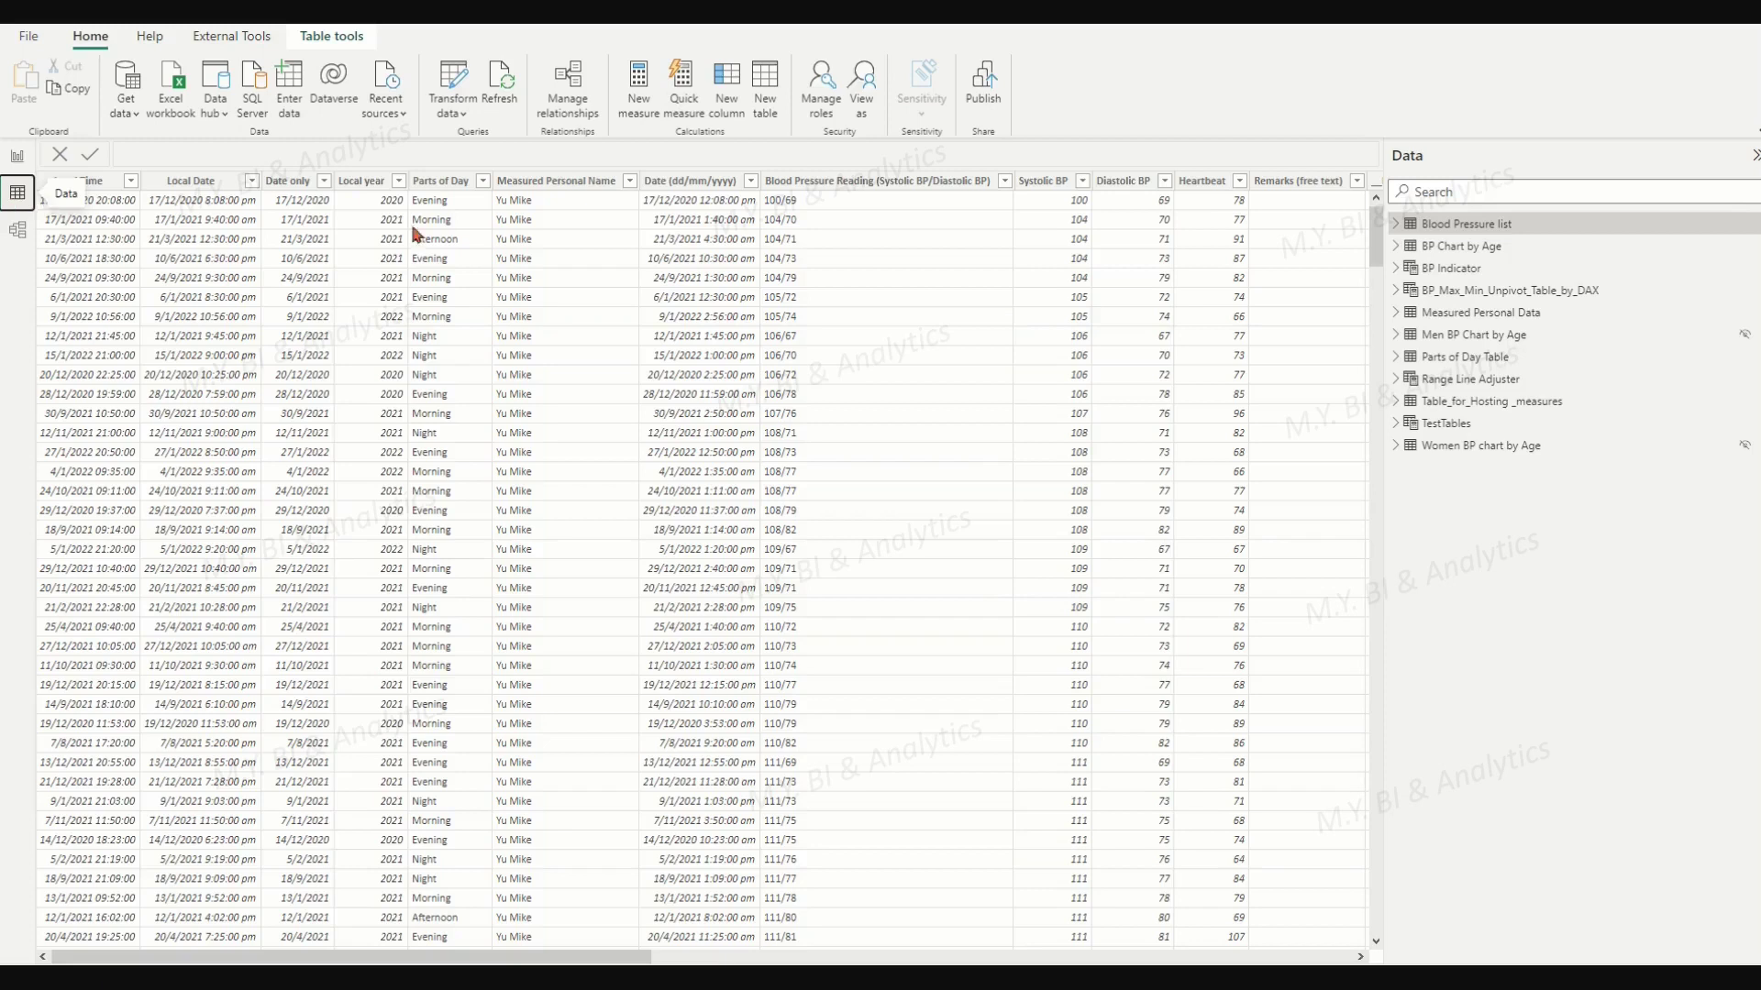
mouse_move(97, 454)
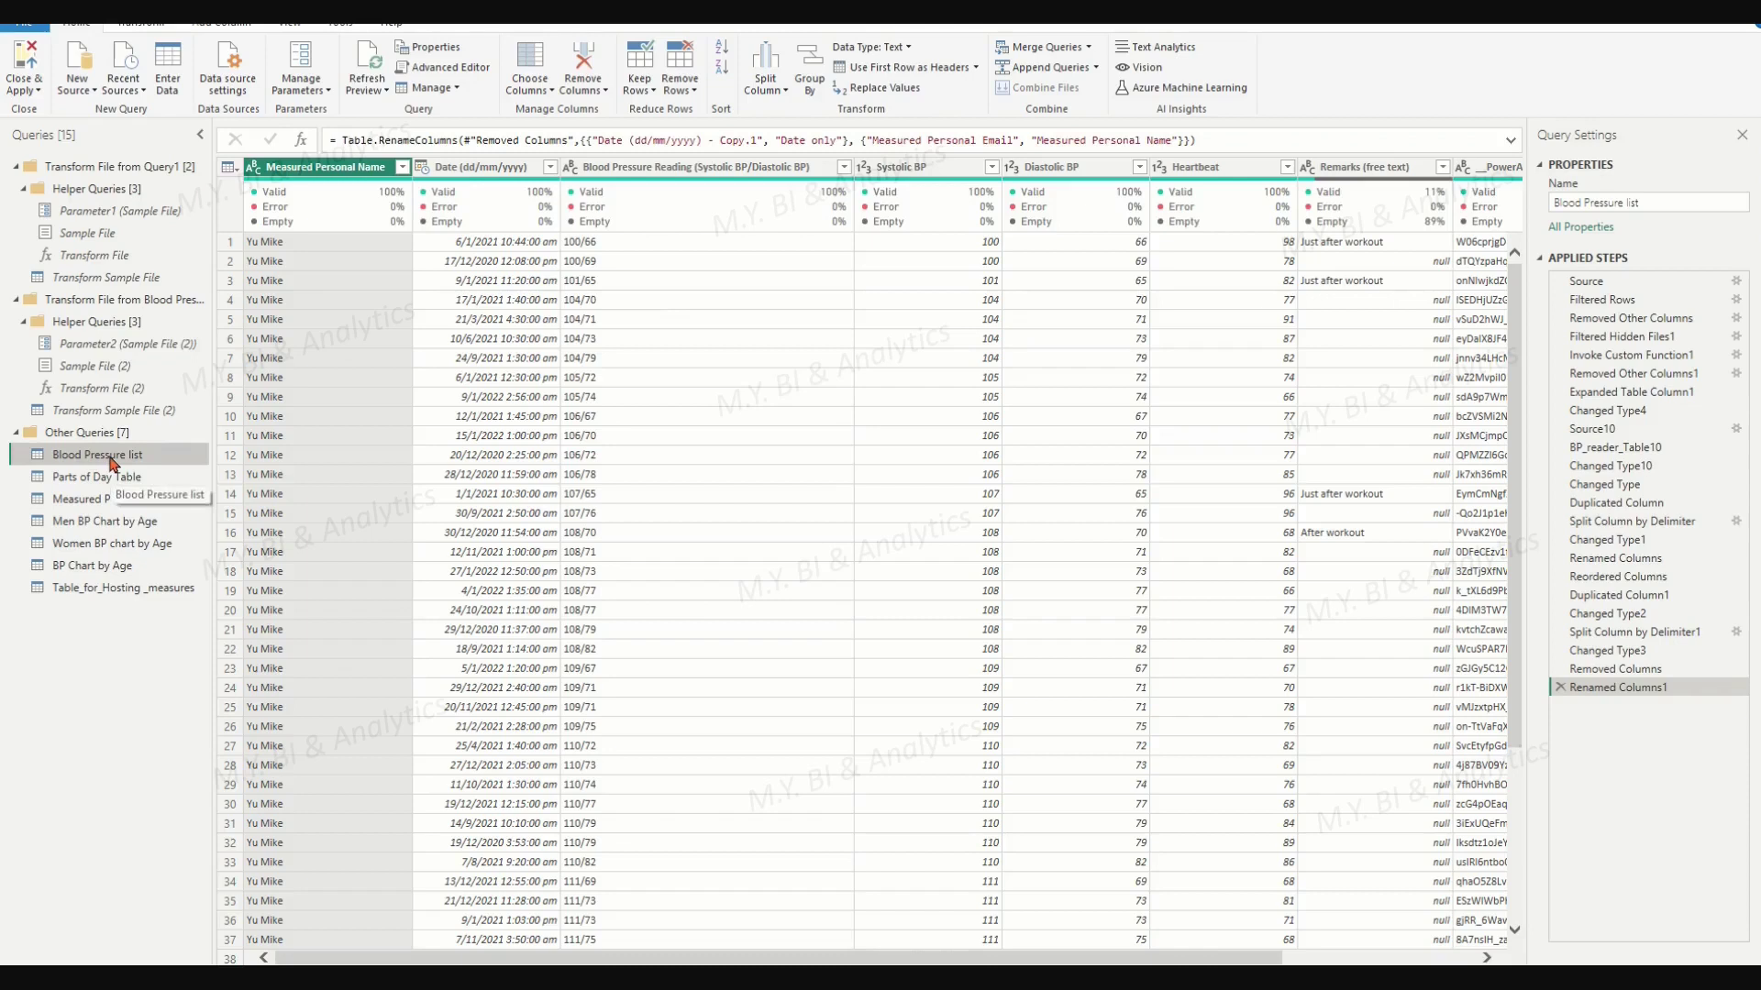
Create a reference query of Blood Pressure list named BP_Max_Min_Unpivot_Table_by_M.
right_click(111, 457)
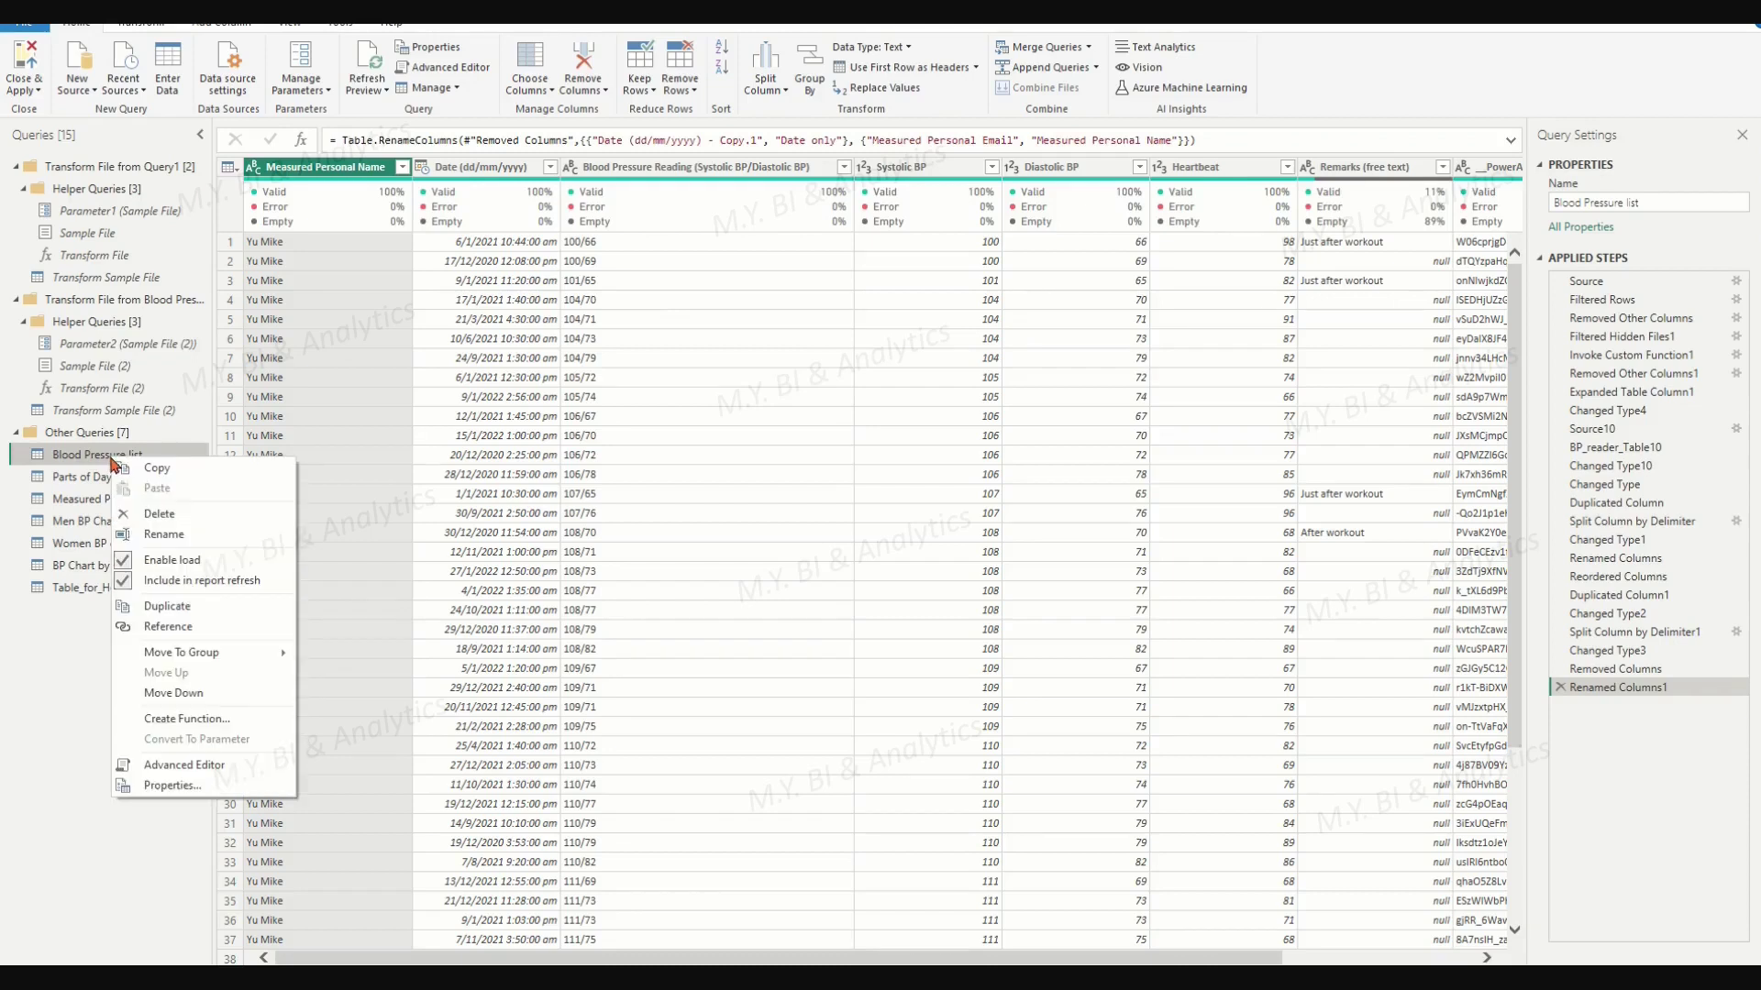
click(185, 607)
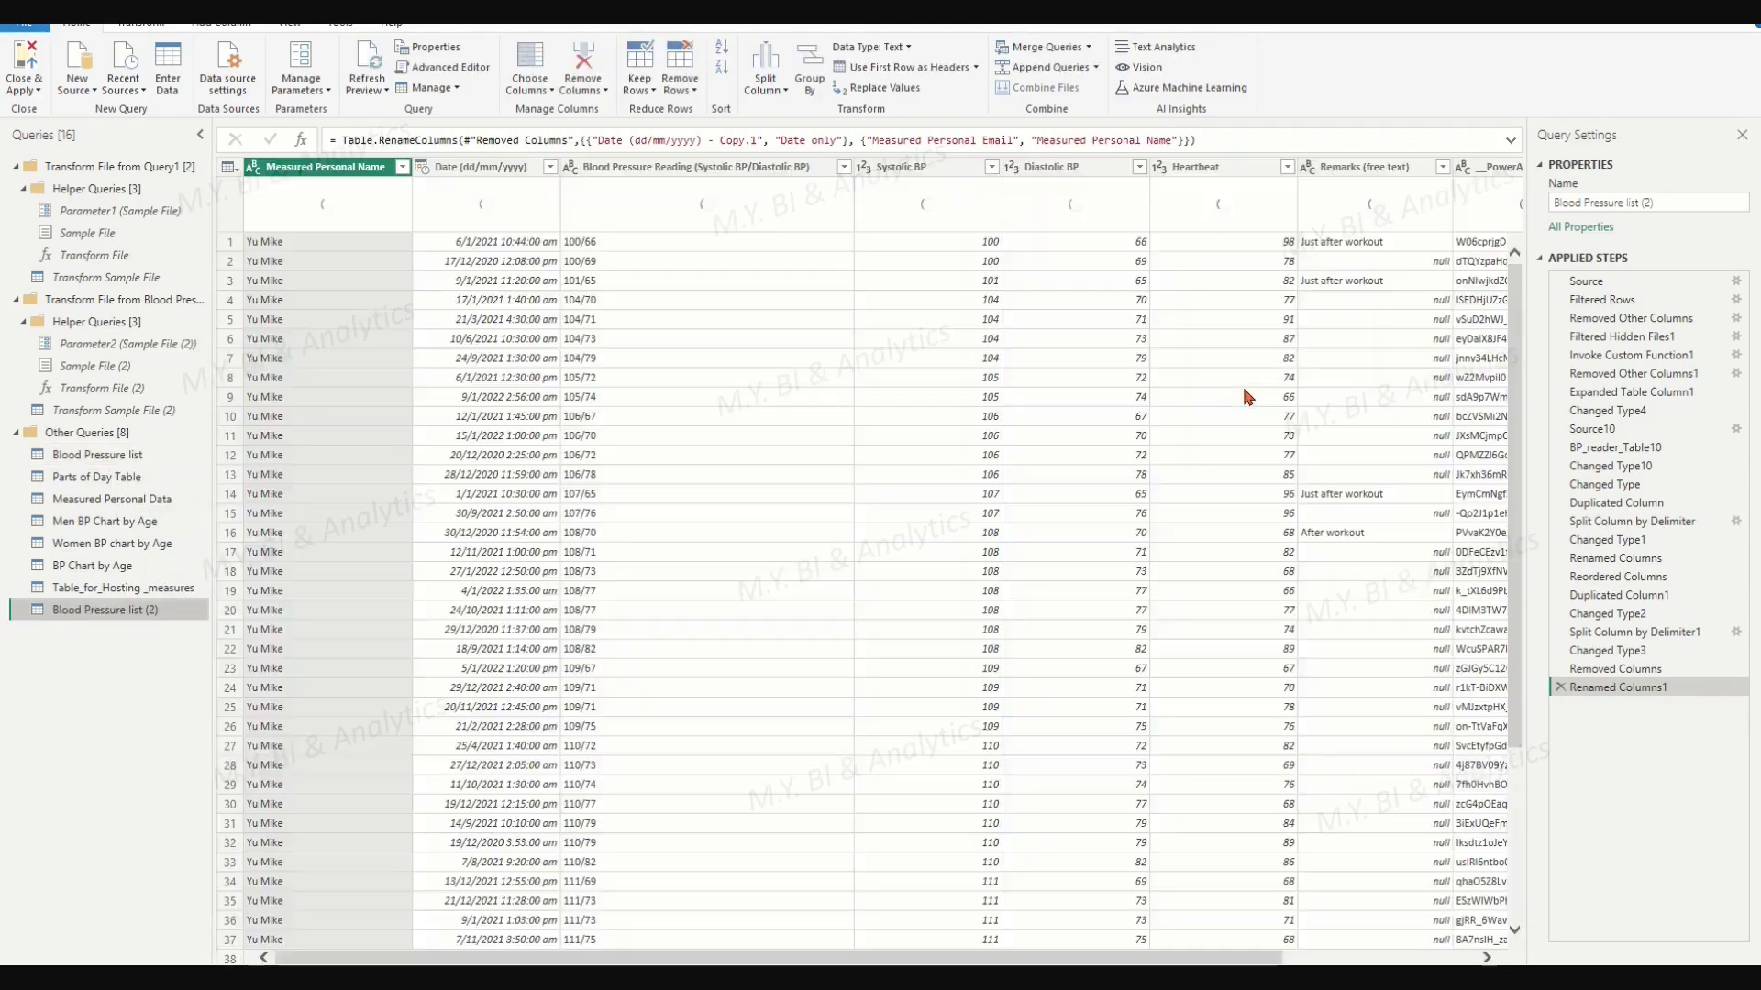
click(1679, 207)
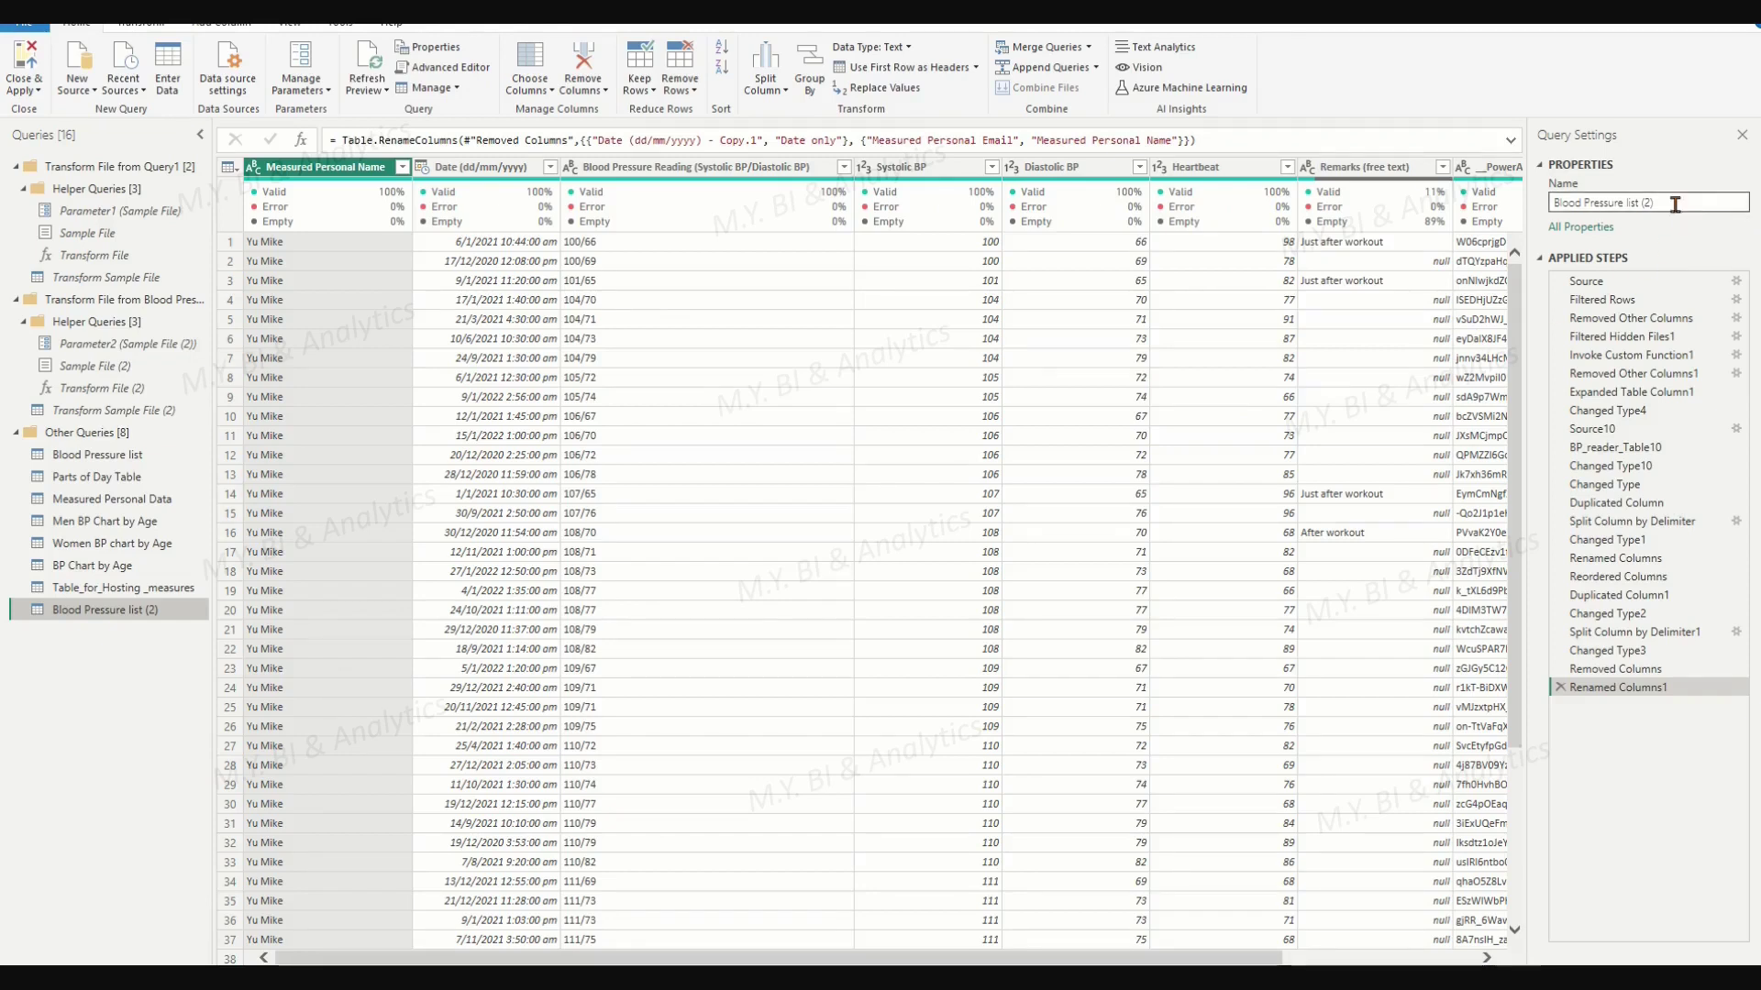
text(BP_Max_)
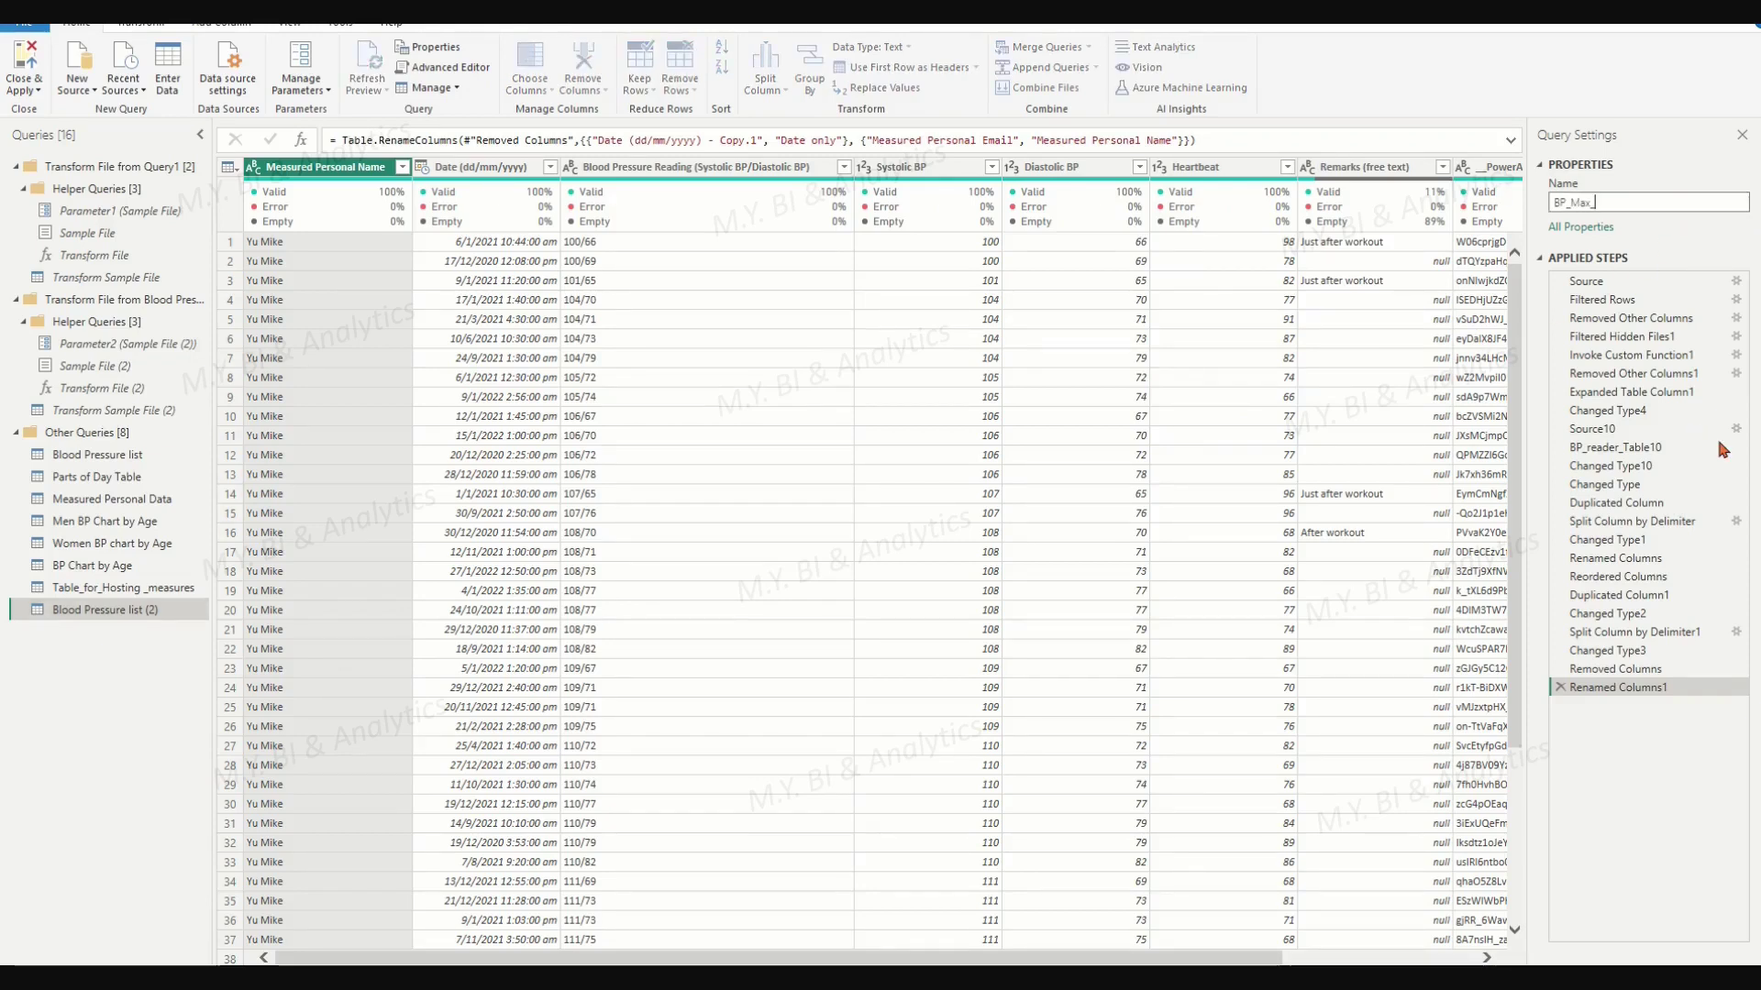
text(Min_Unpivot)
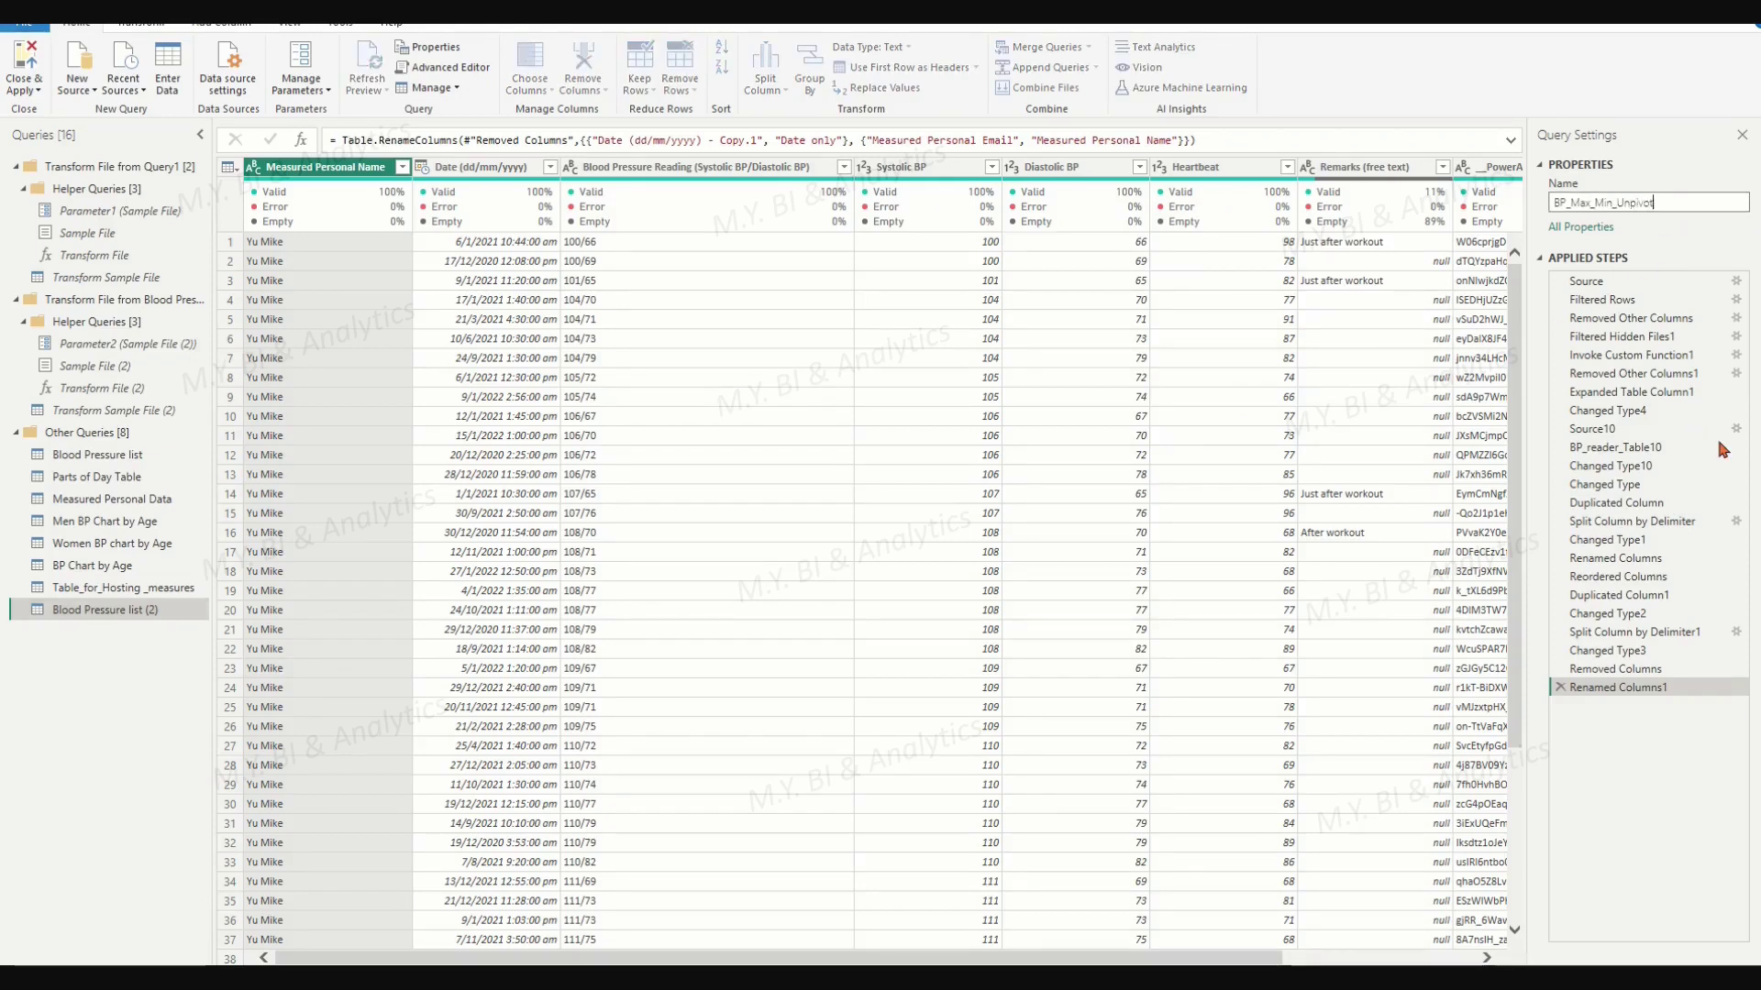
text(_Table_by_)
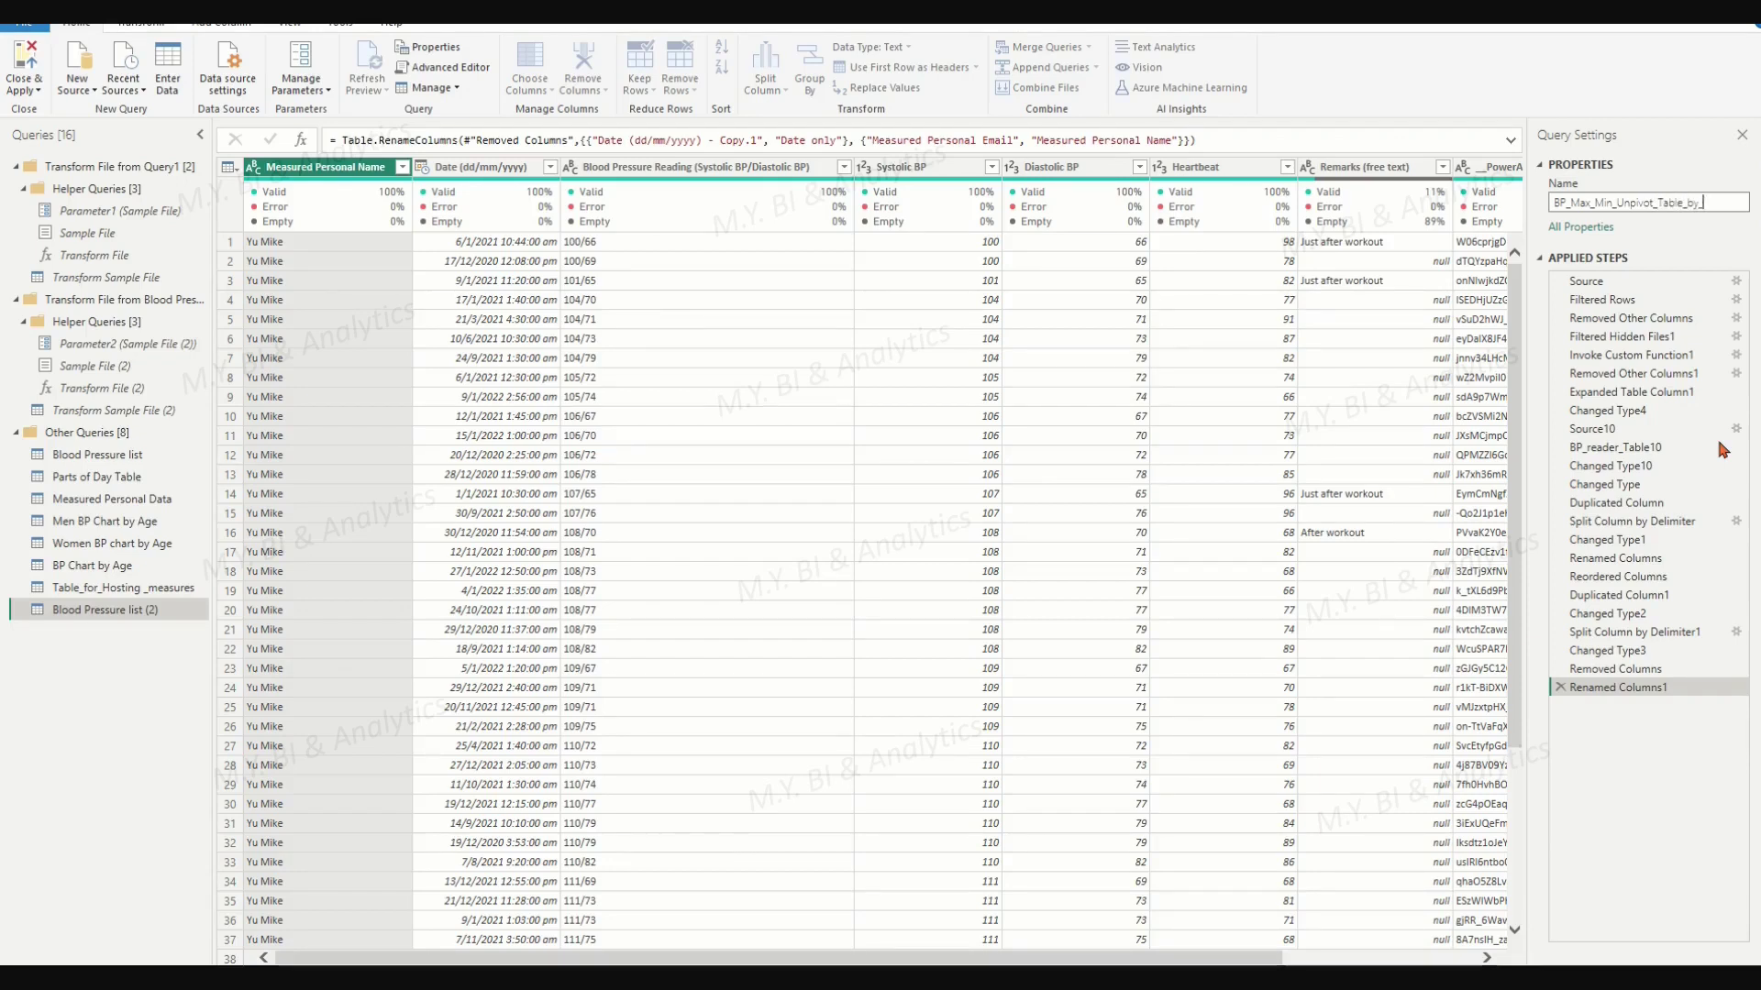
text(M)
key(Return)
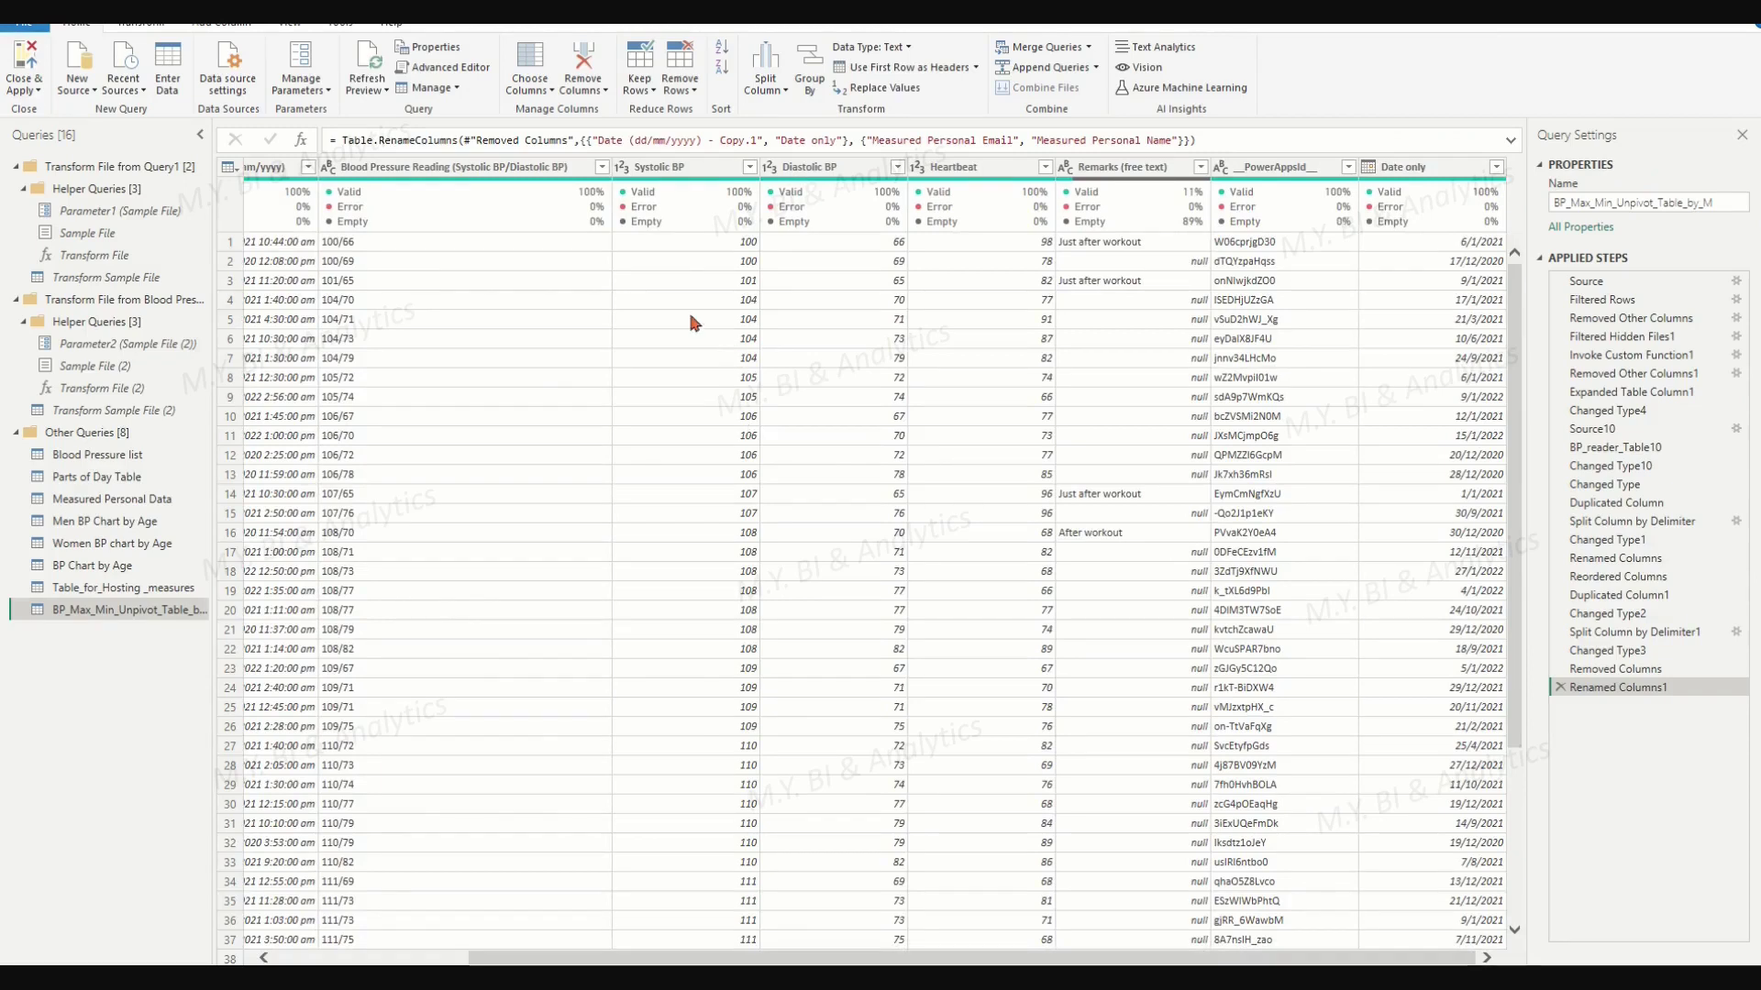
Select the Systolic BP, Diastolic BP, Heartbeat and PowerAppsId columns.
click(659, 167)
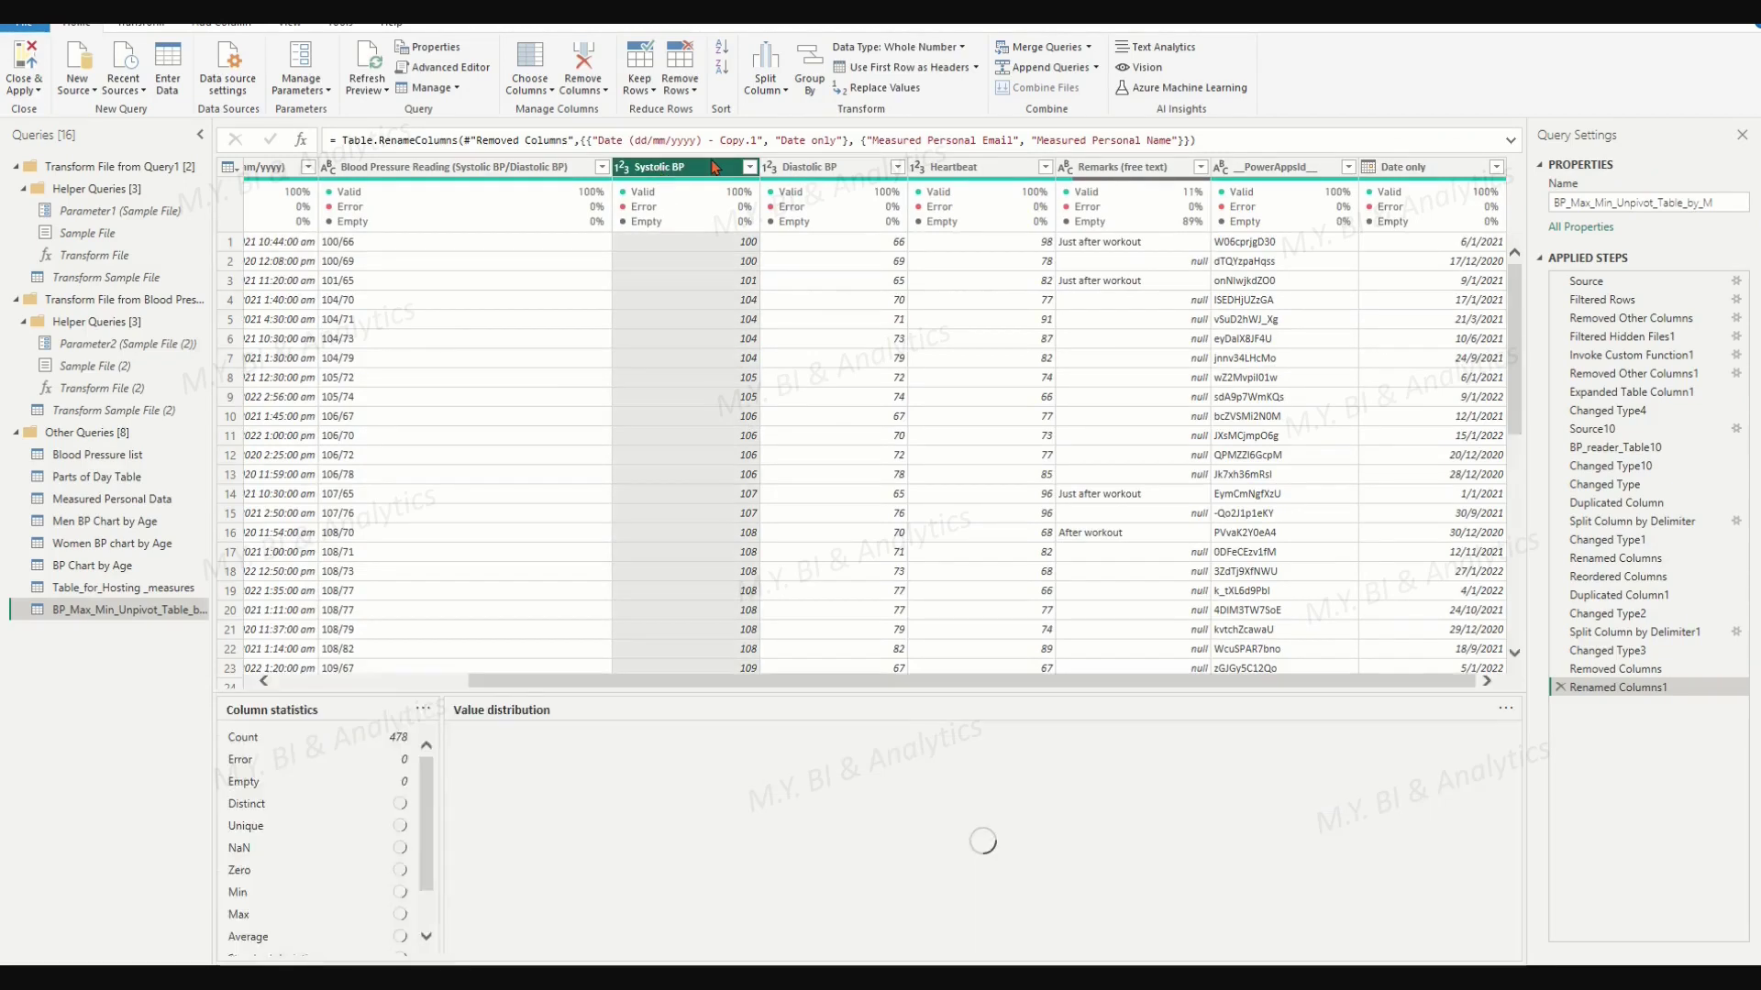
ctrl+click(823, 171)
ctrl+click(963, 172)
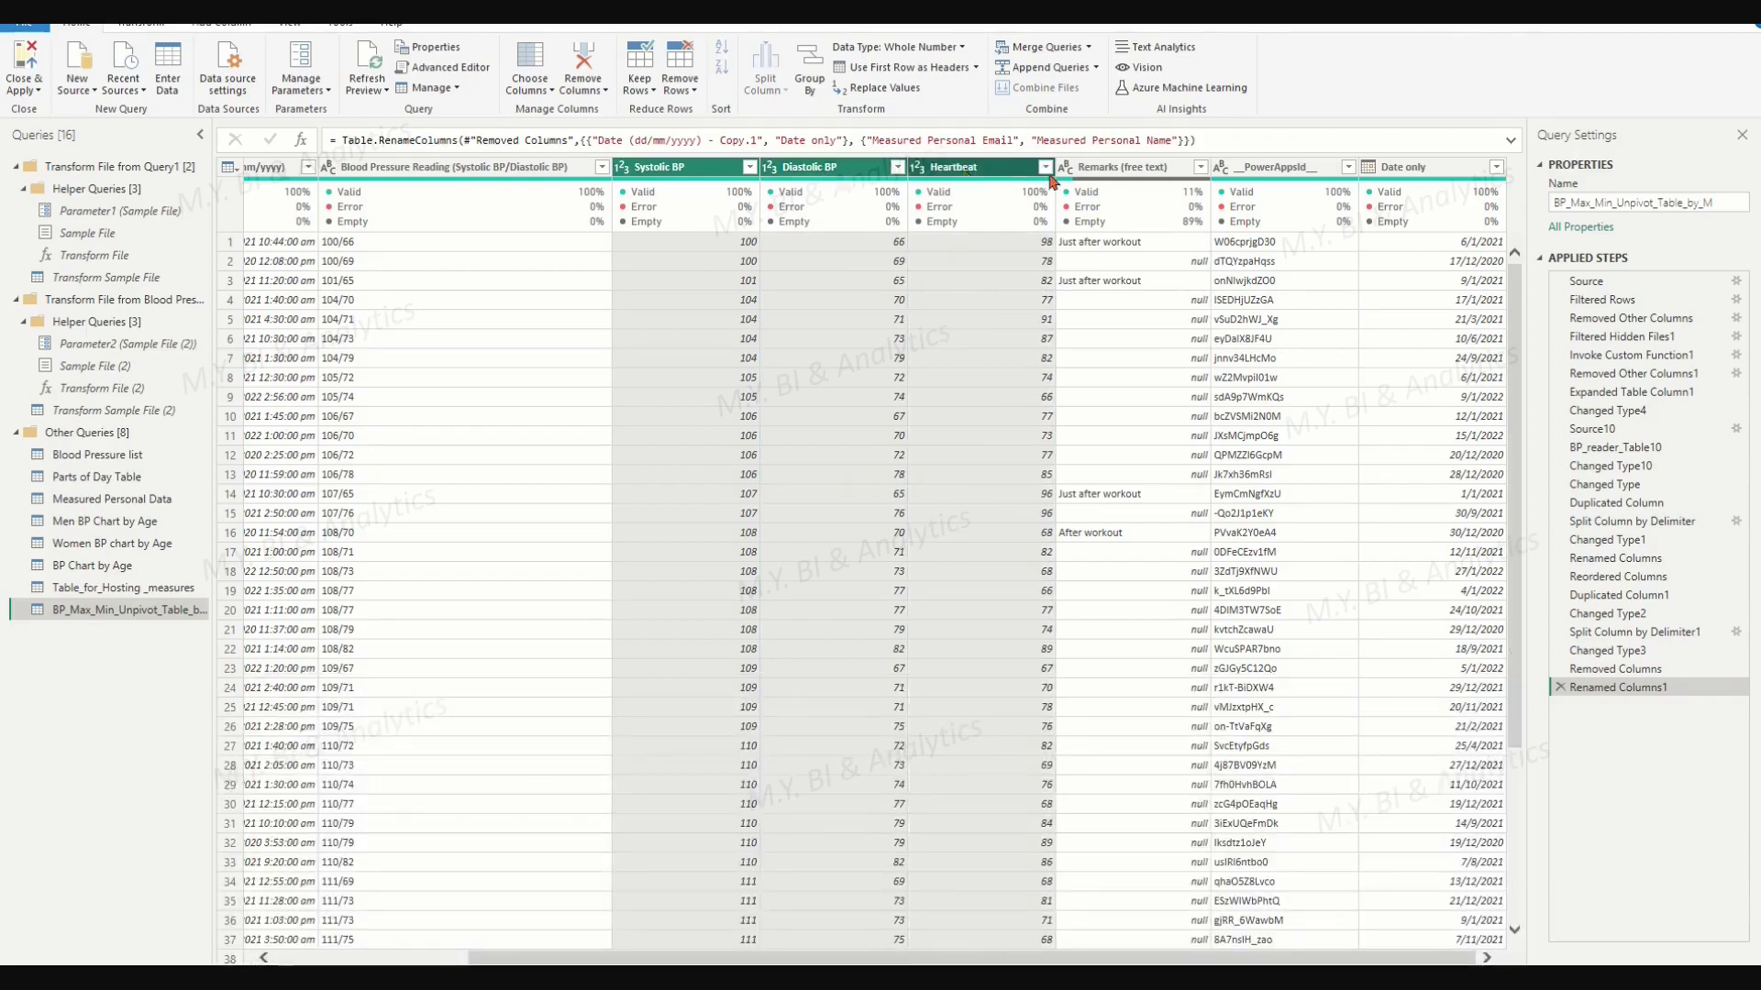
ctrl+click(1252, 170)
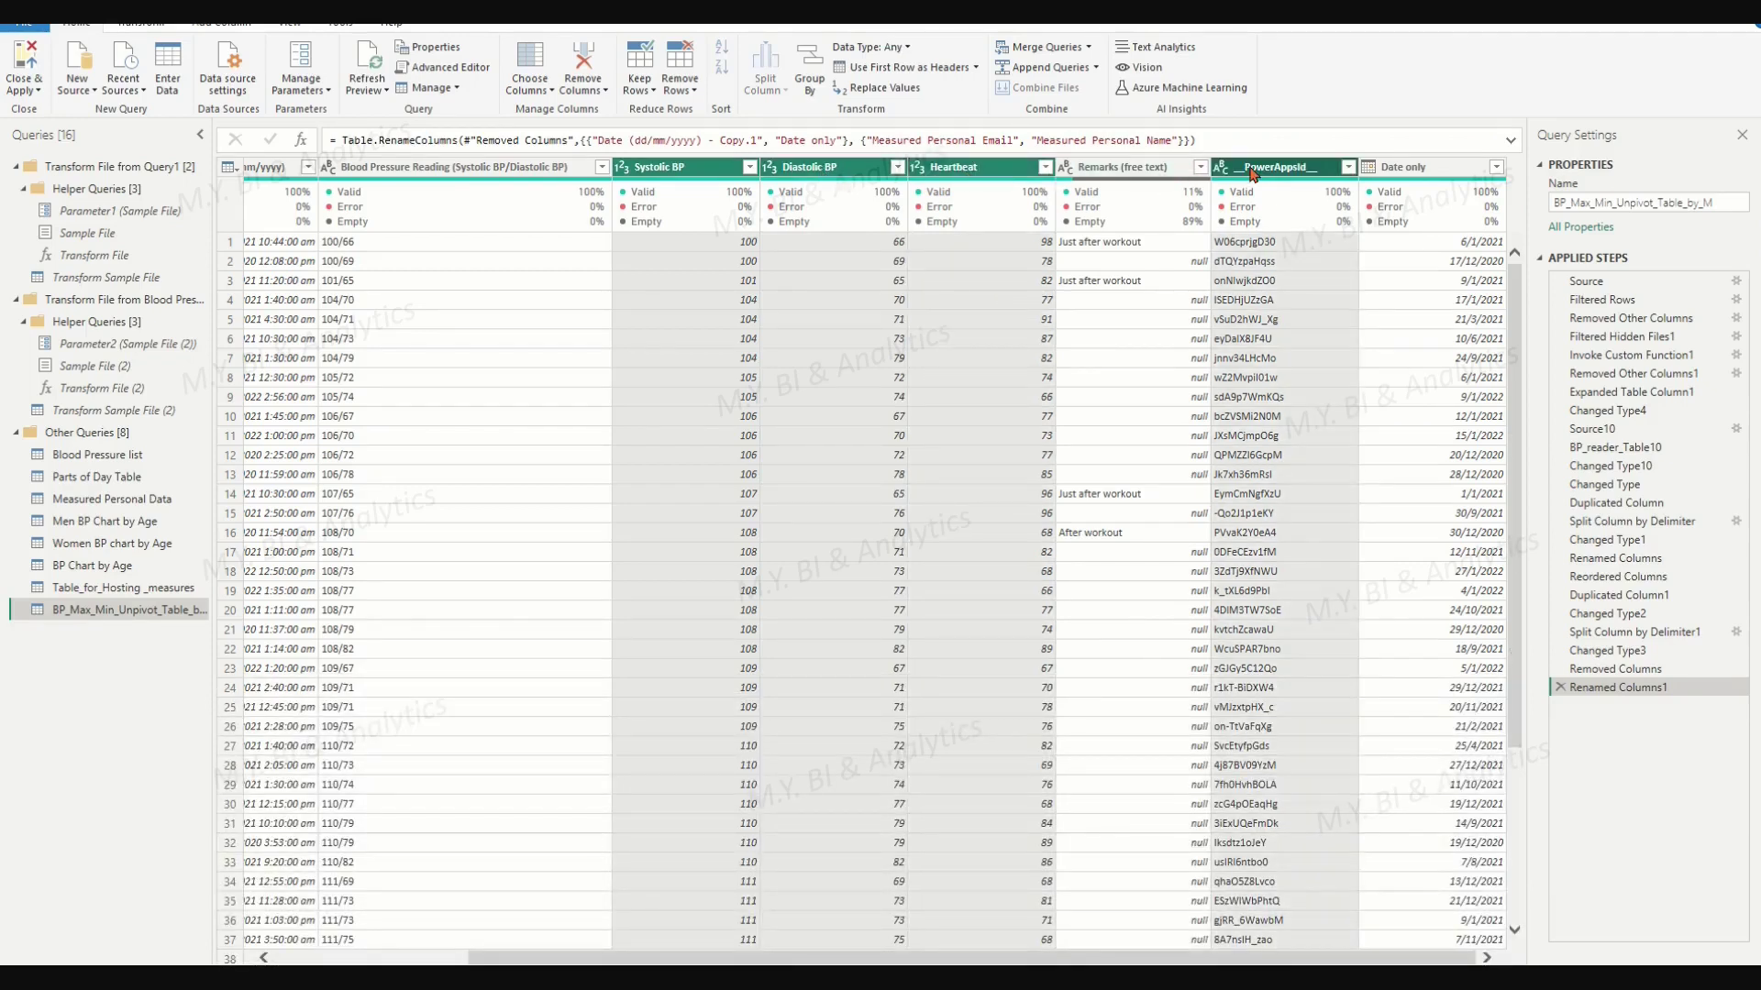
Remove the other columns, then unpivot everything except PowerAppsId into Attribute and Value.
right_click(1251, 171)
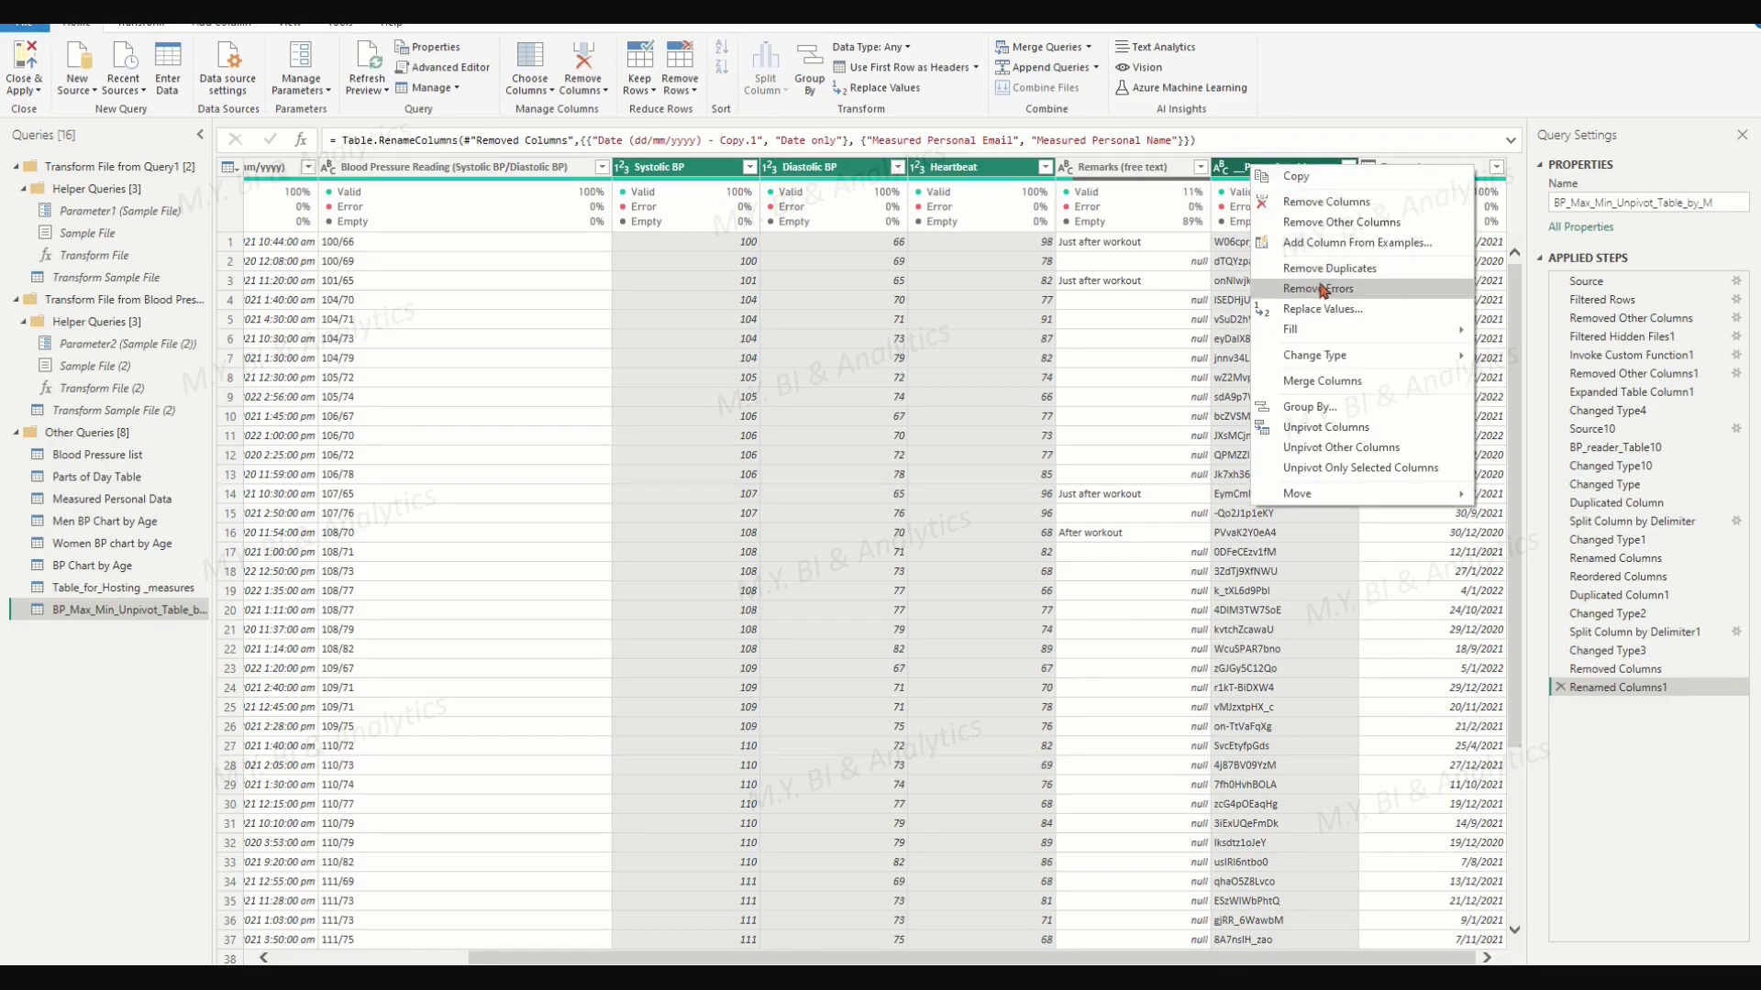
click(1328, 223)
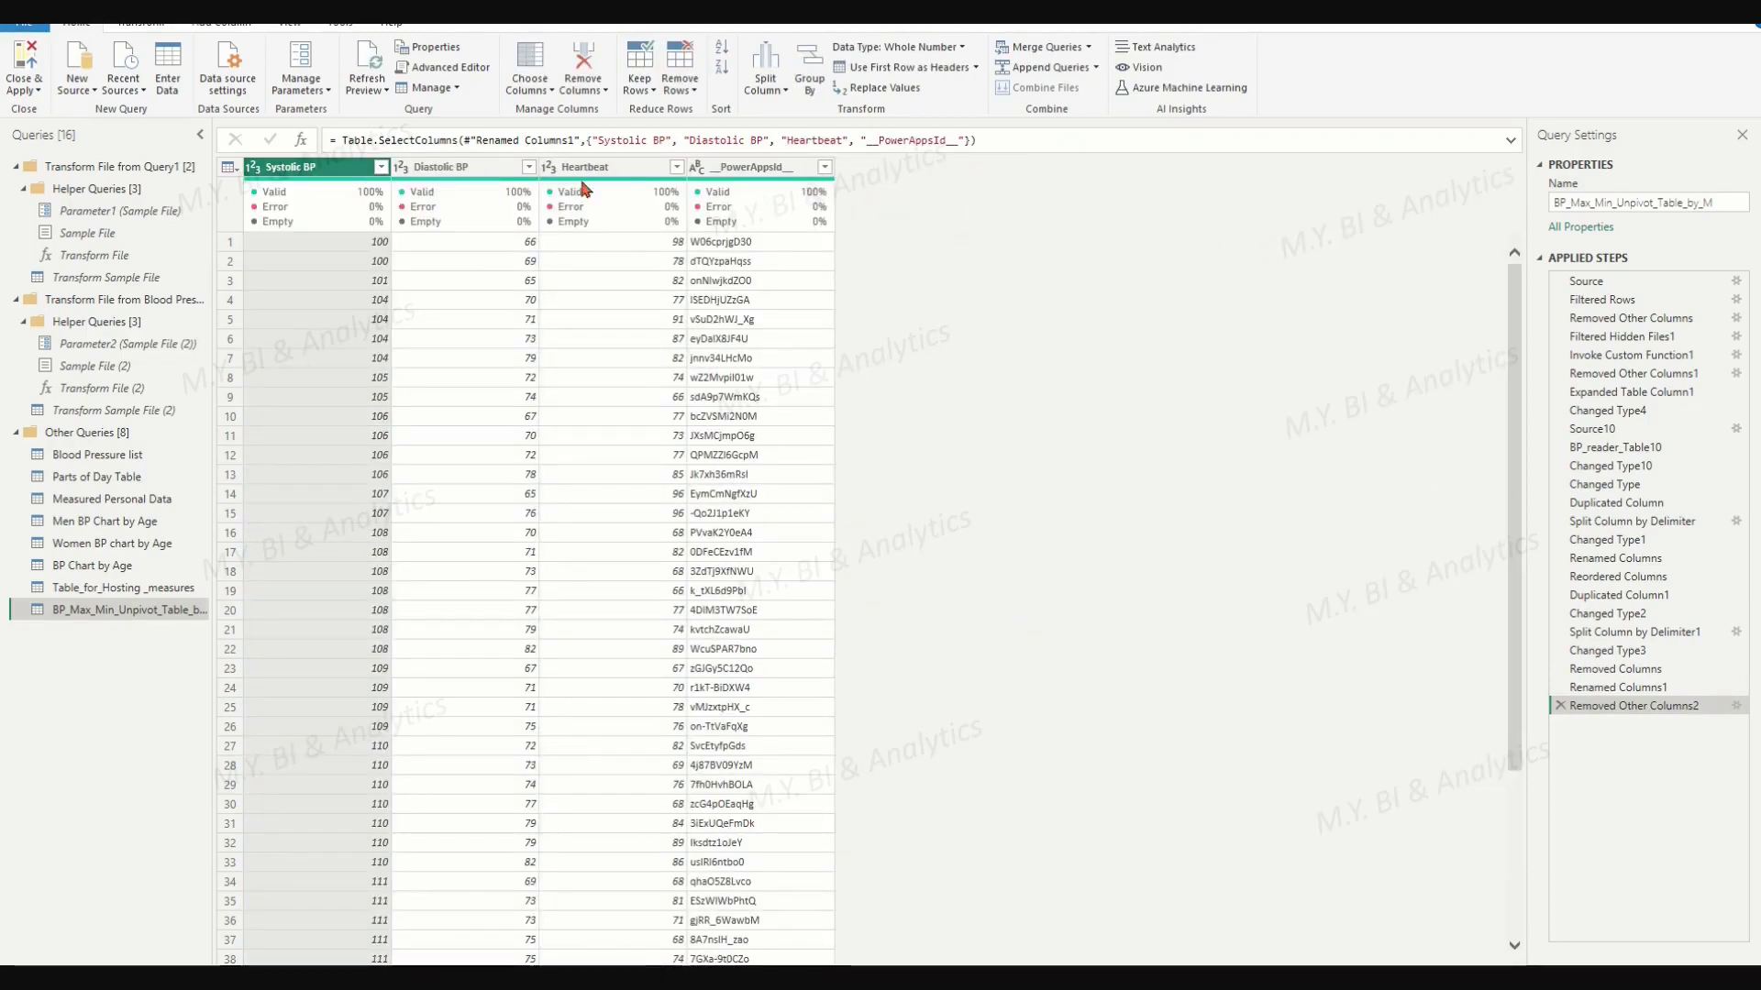
click(747, 167)
right_click(748, 173)
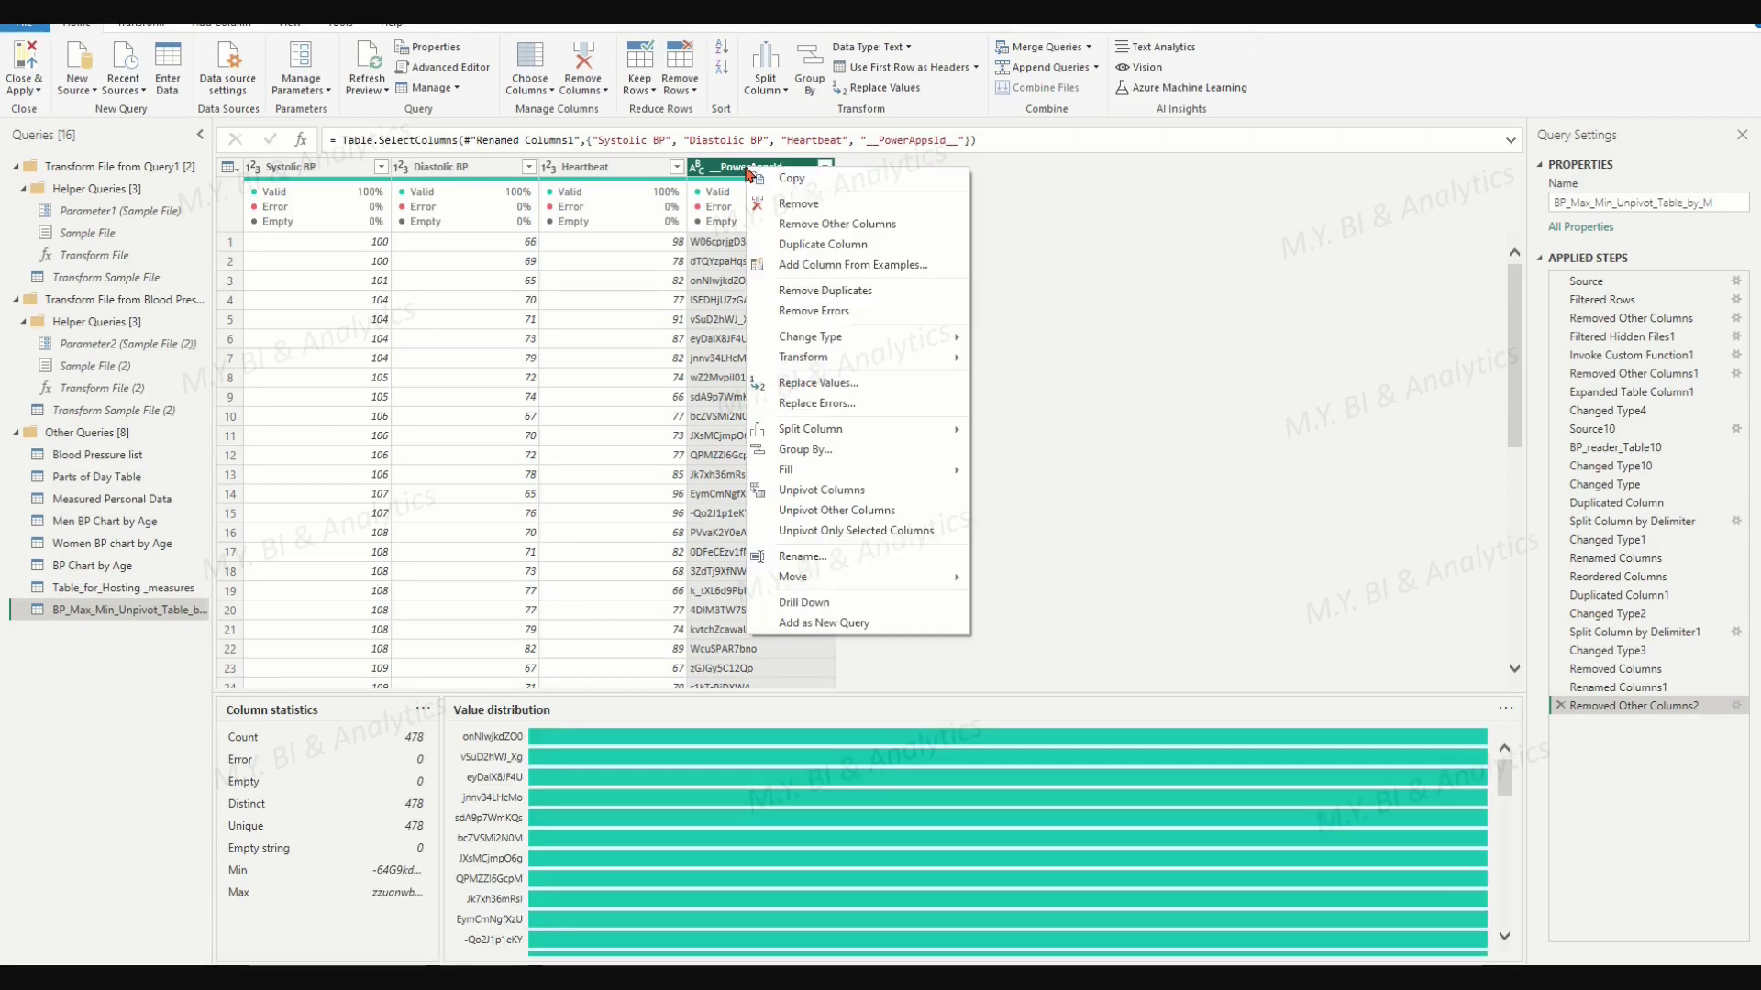
click(840, 511)
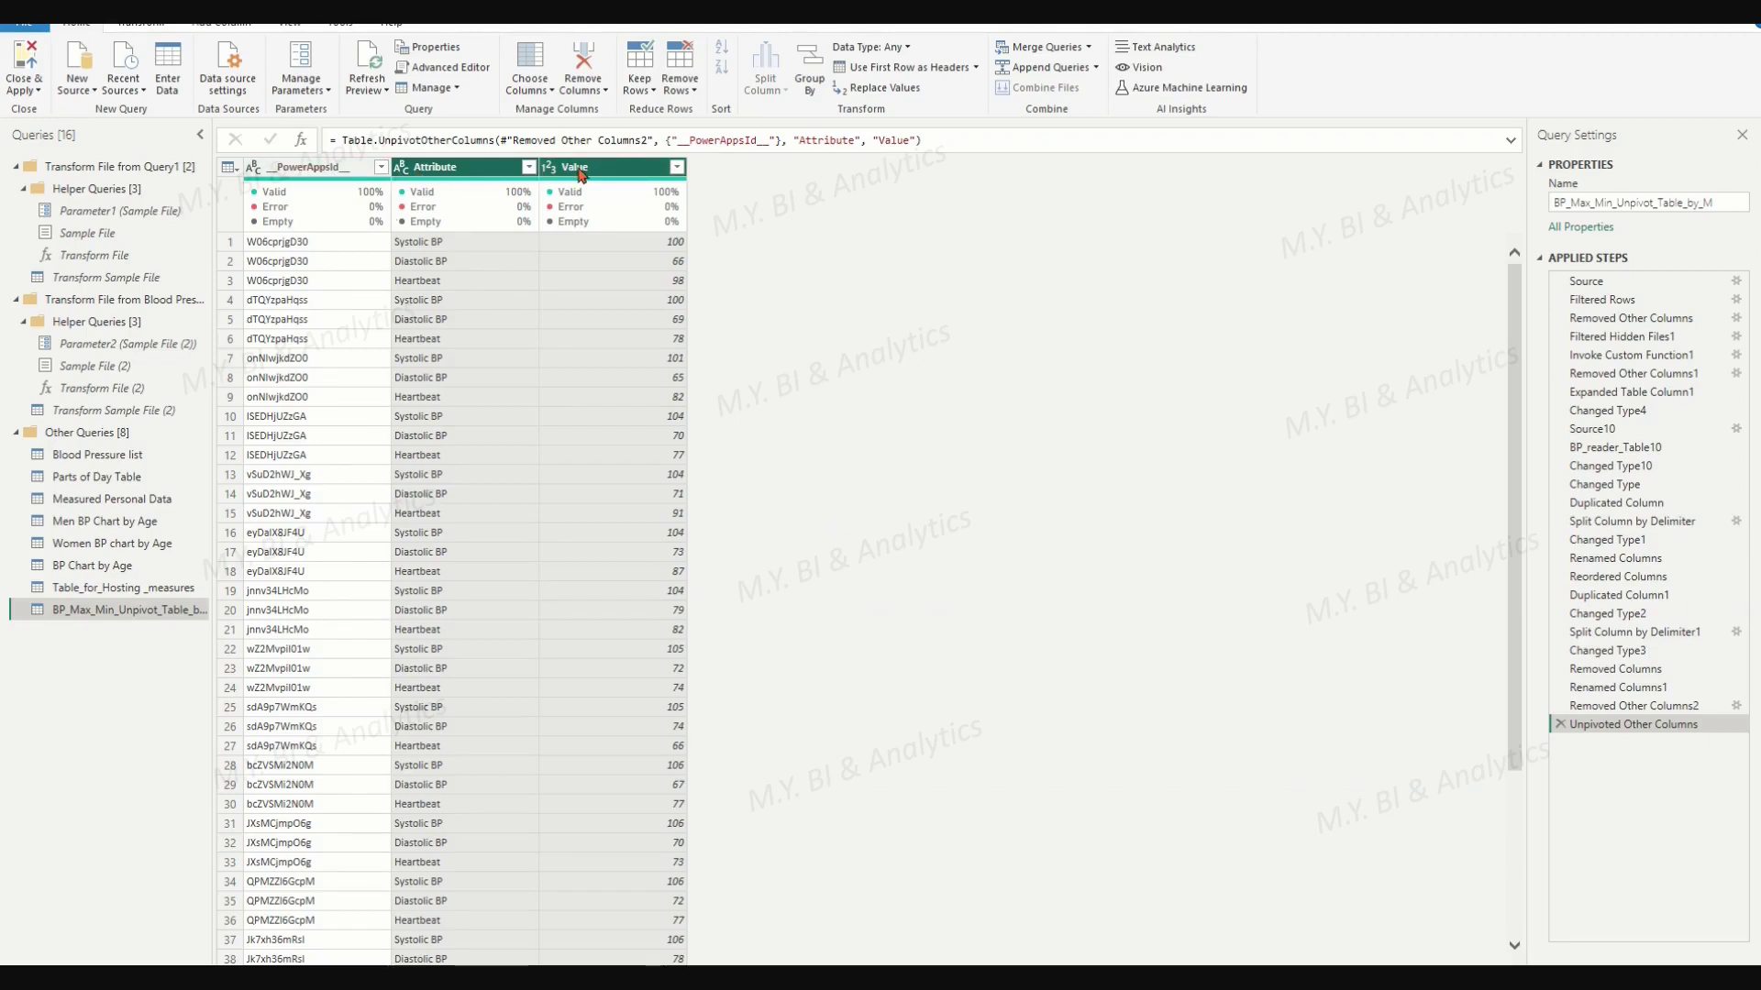
click(31, 88)
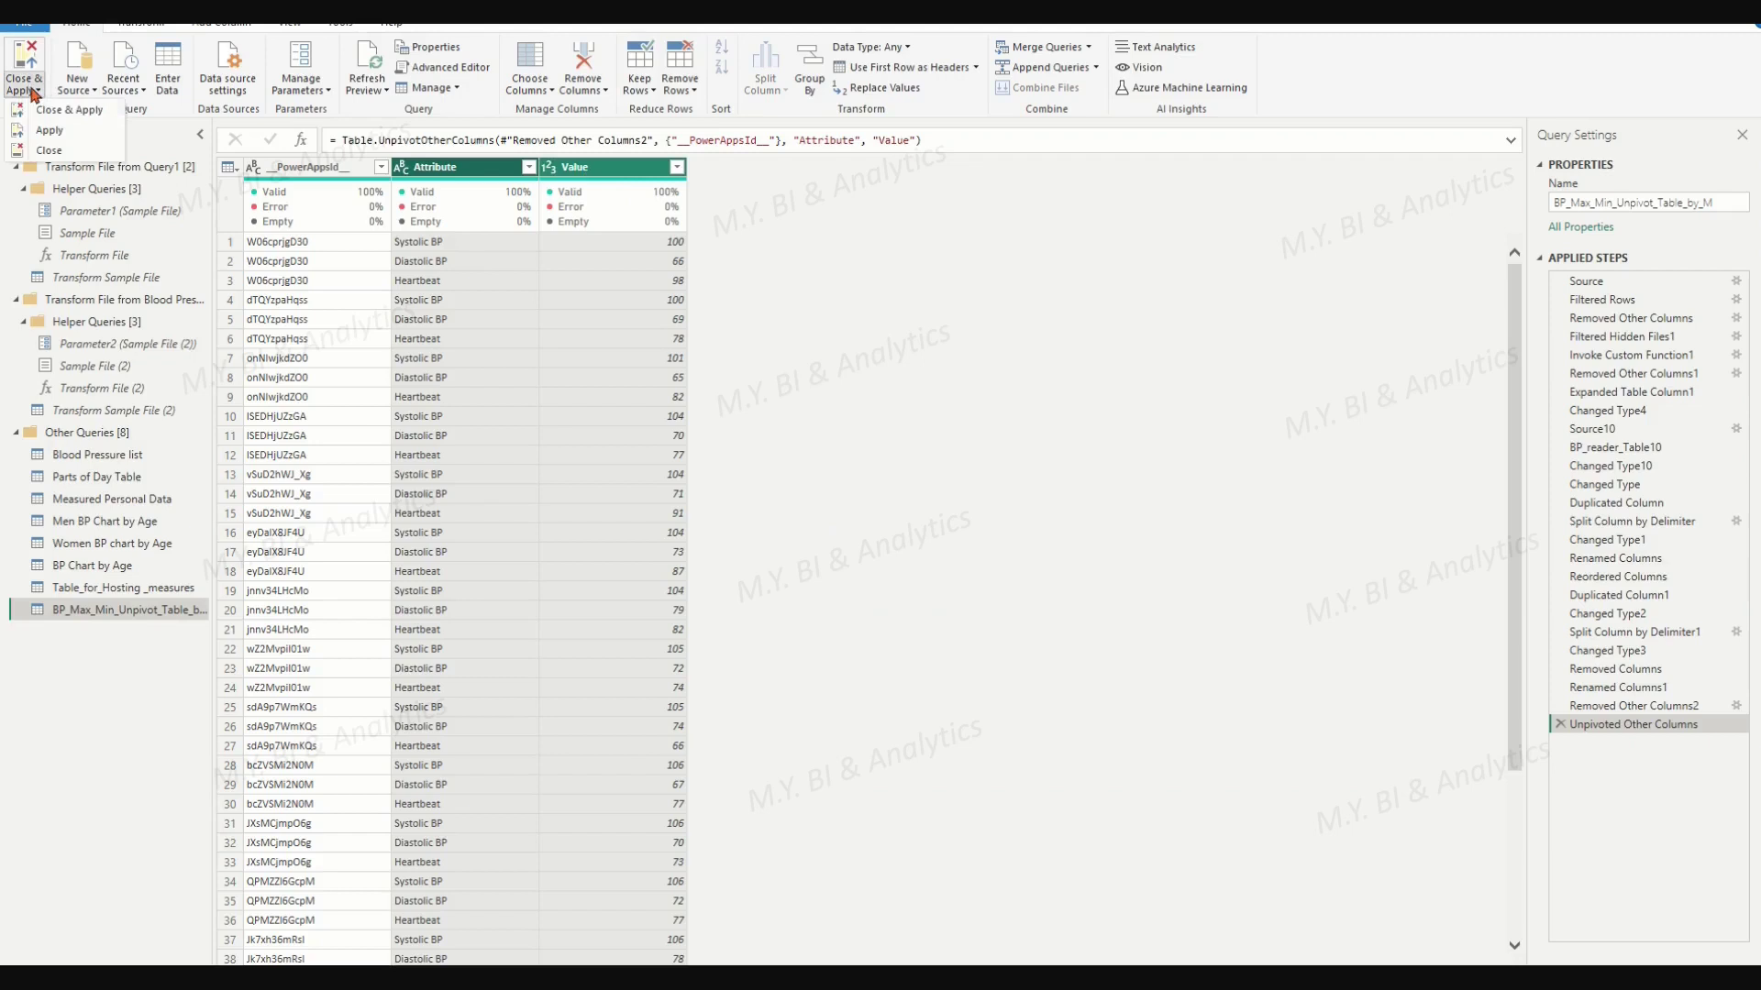
Apply the query, rename the unpivot table's Value column to Value1, and add a blank column.
click(49, 130)
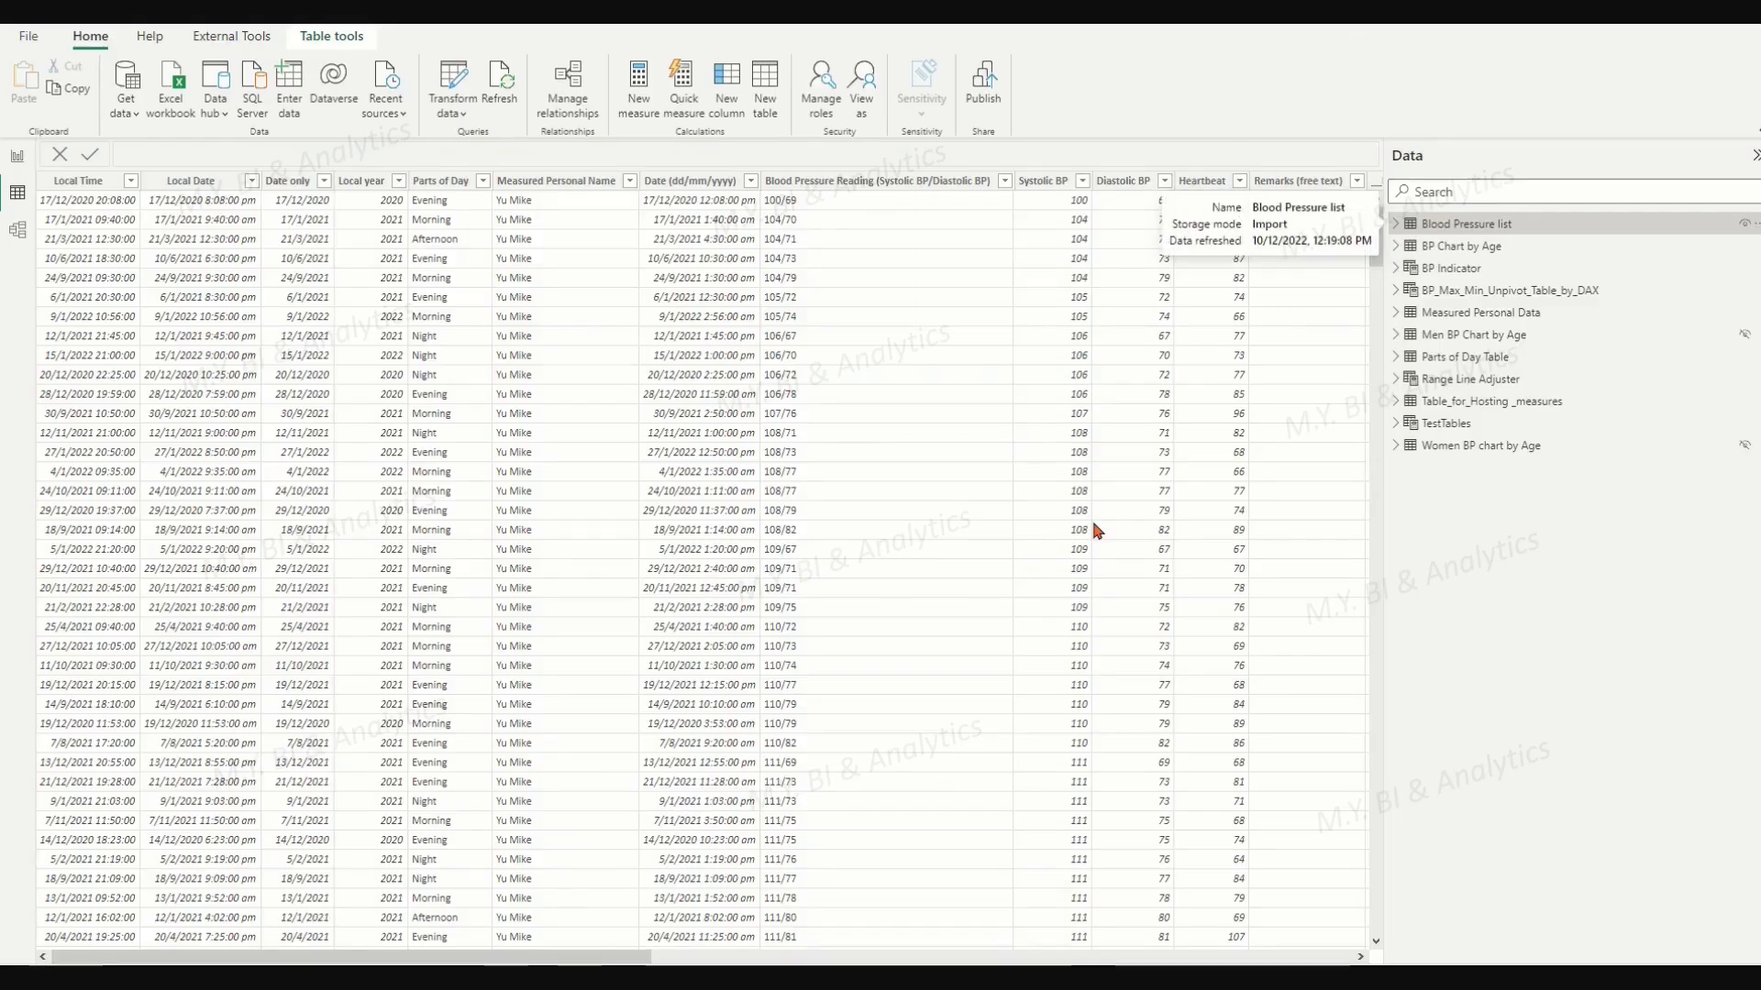
click(1509, 313)
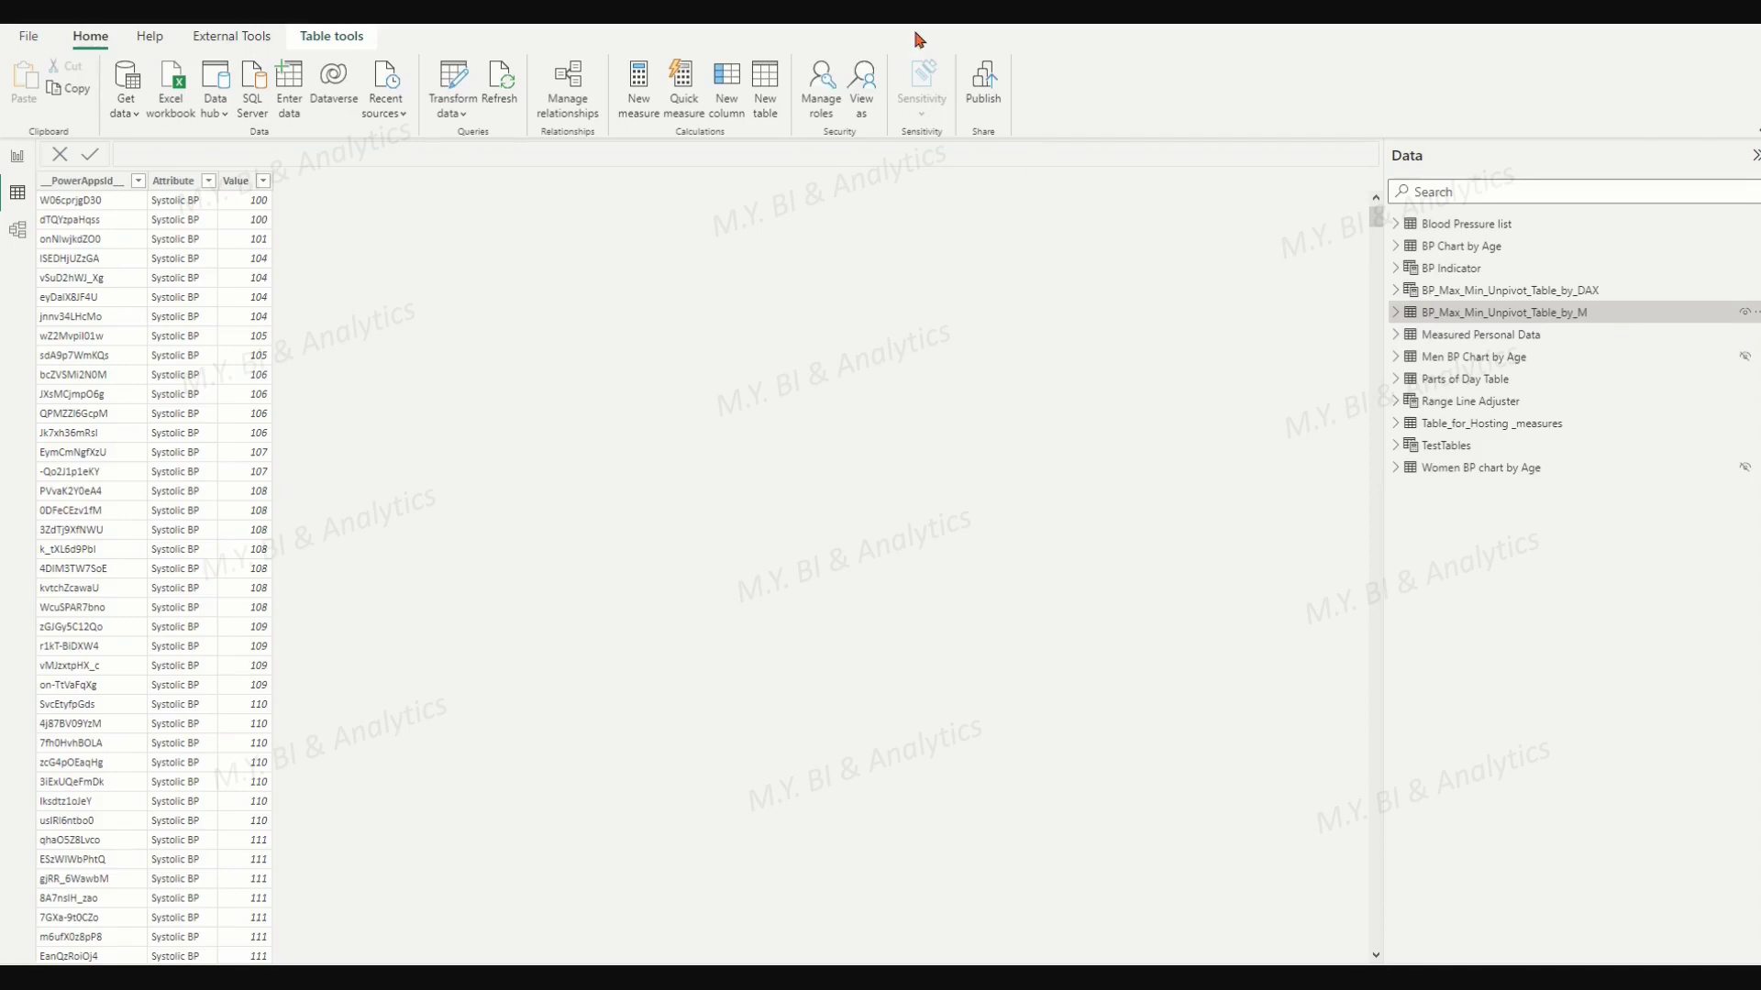
click(235, 181)
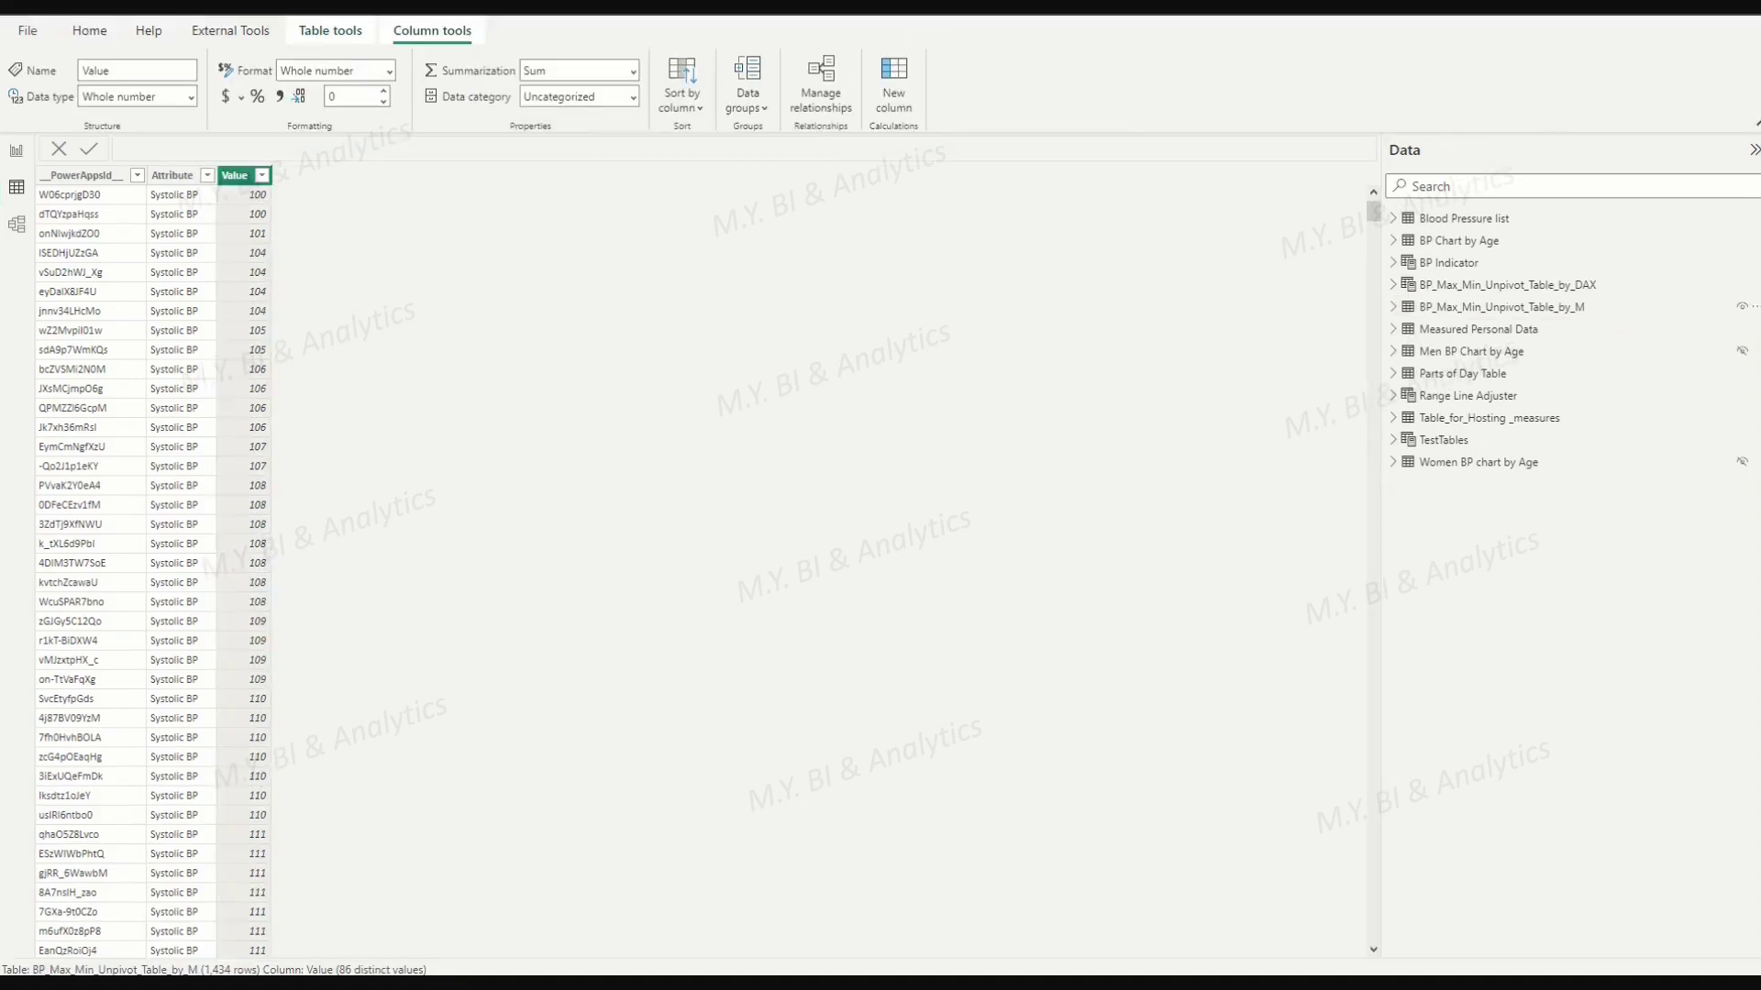
right_click(240, 186)
click(283, 444)
text(1)
key(Return)
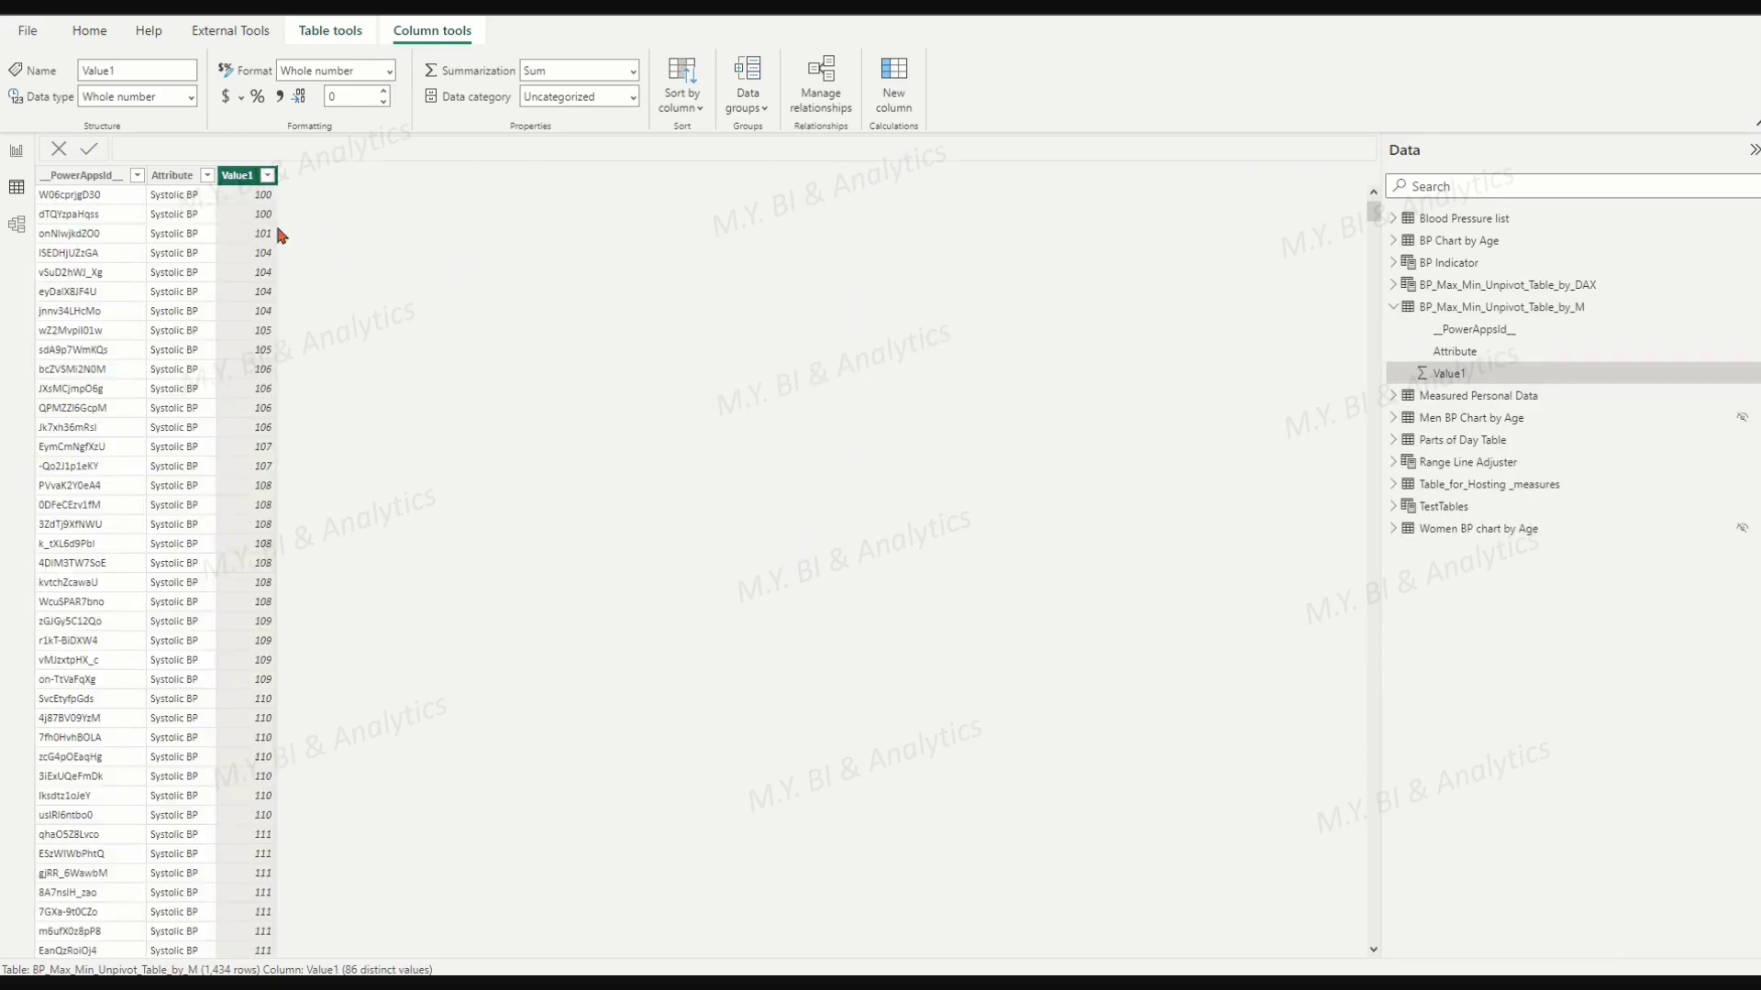
click(895, 85)
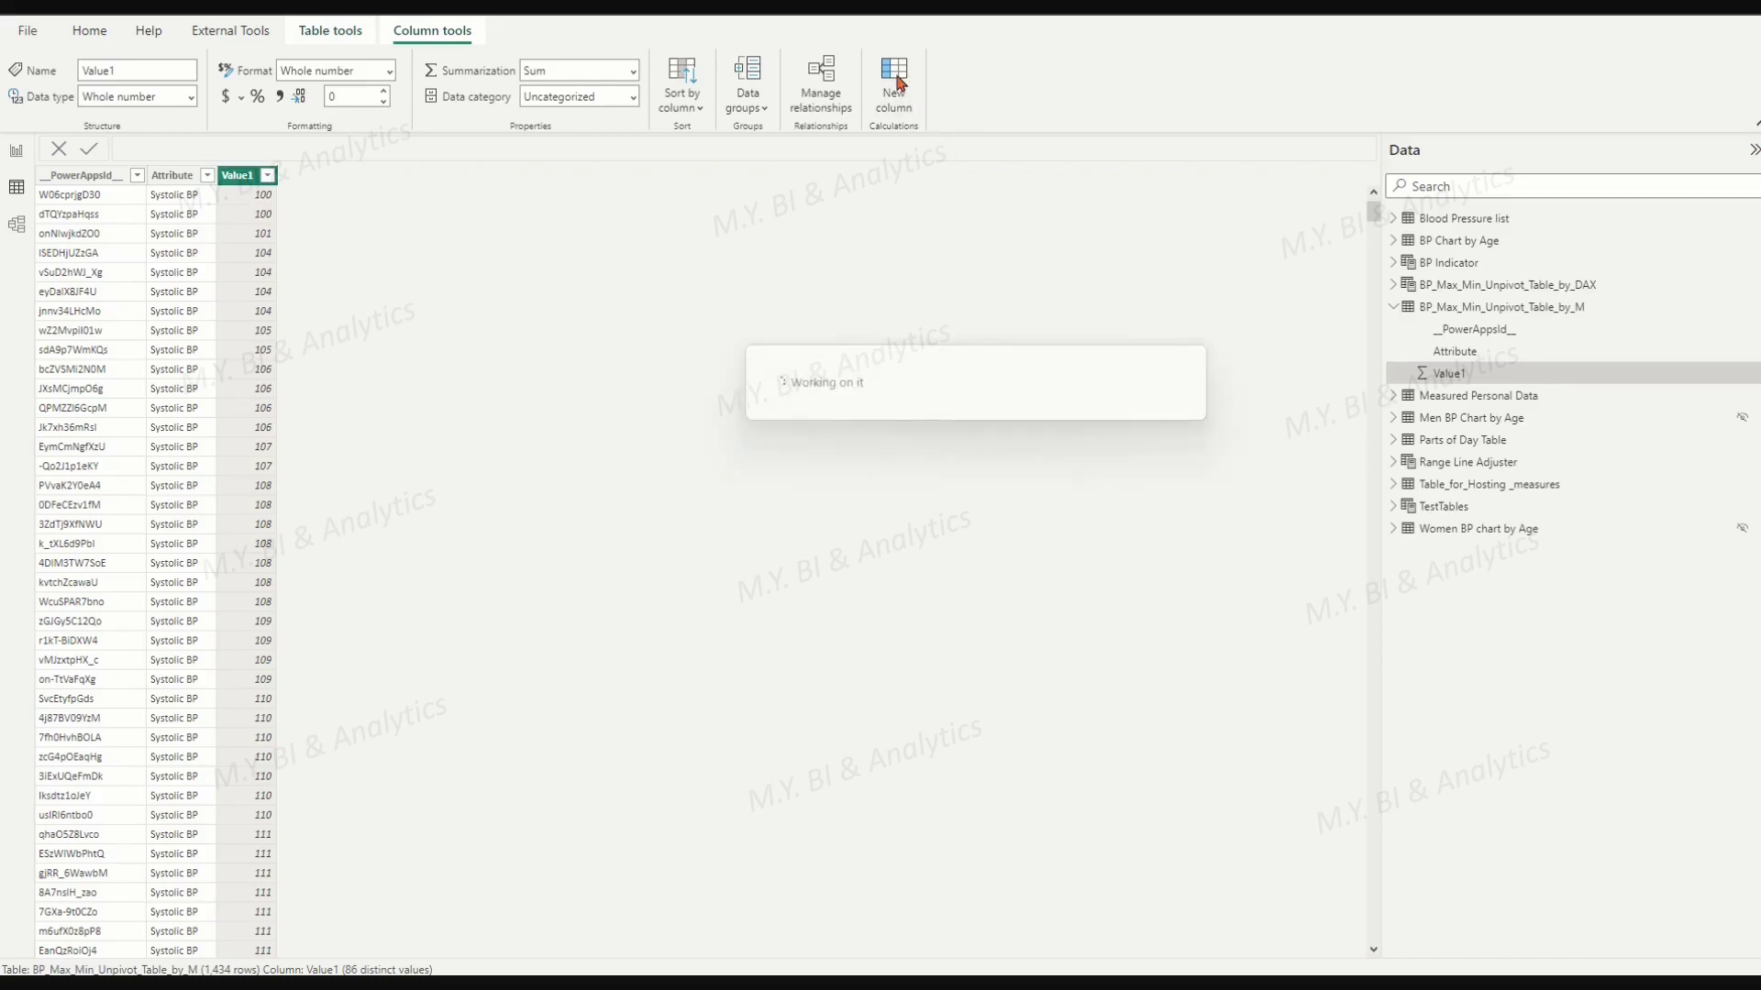
Create the Value2 column from the pasted SWITCH/LOOKUPVALUE DAX formula.
click(1371, 152)
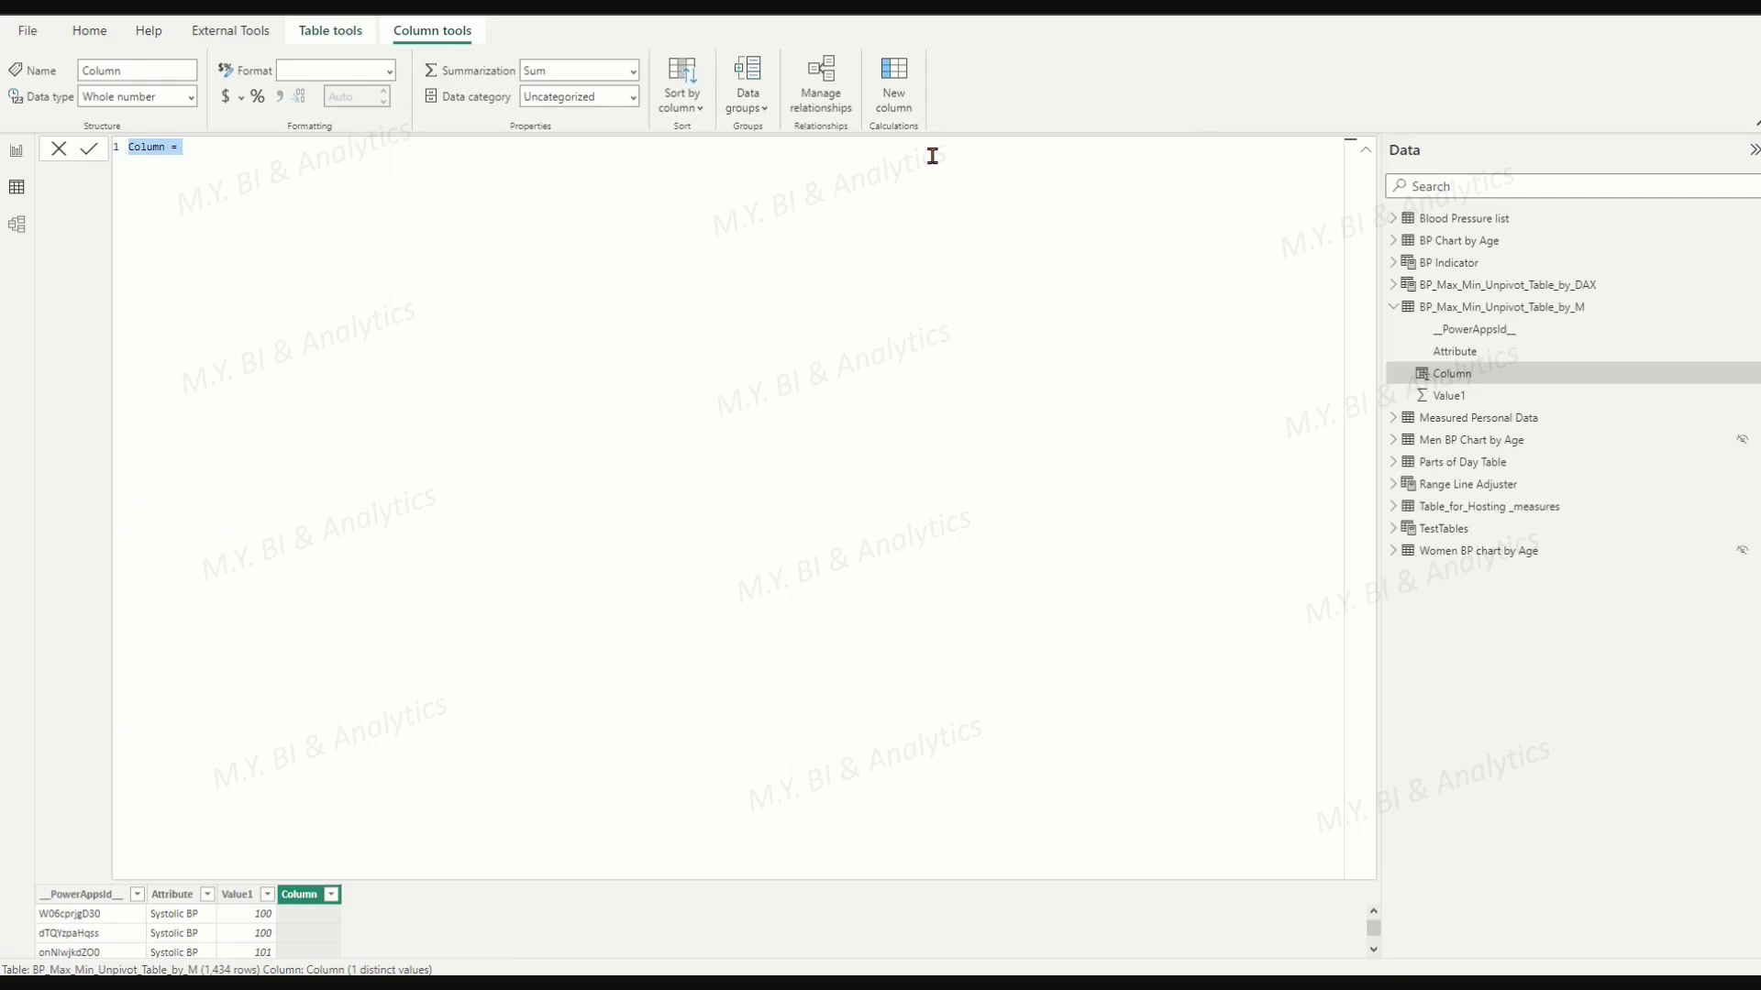
key(ctrl+v)
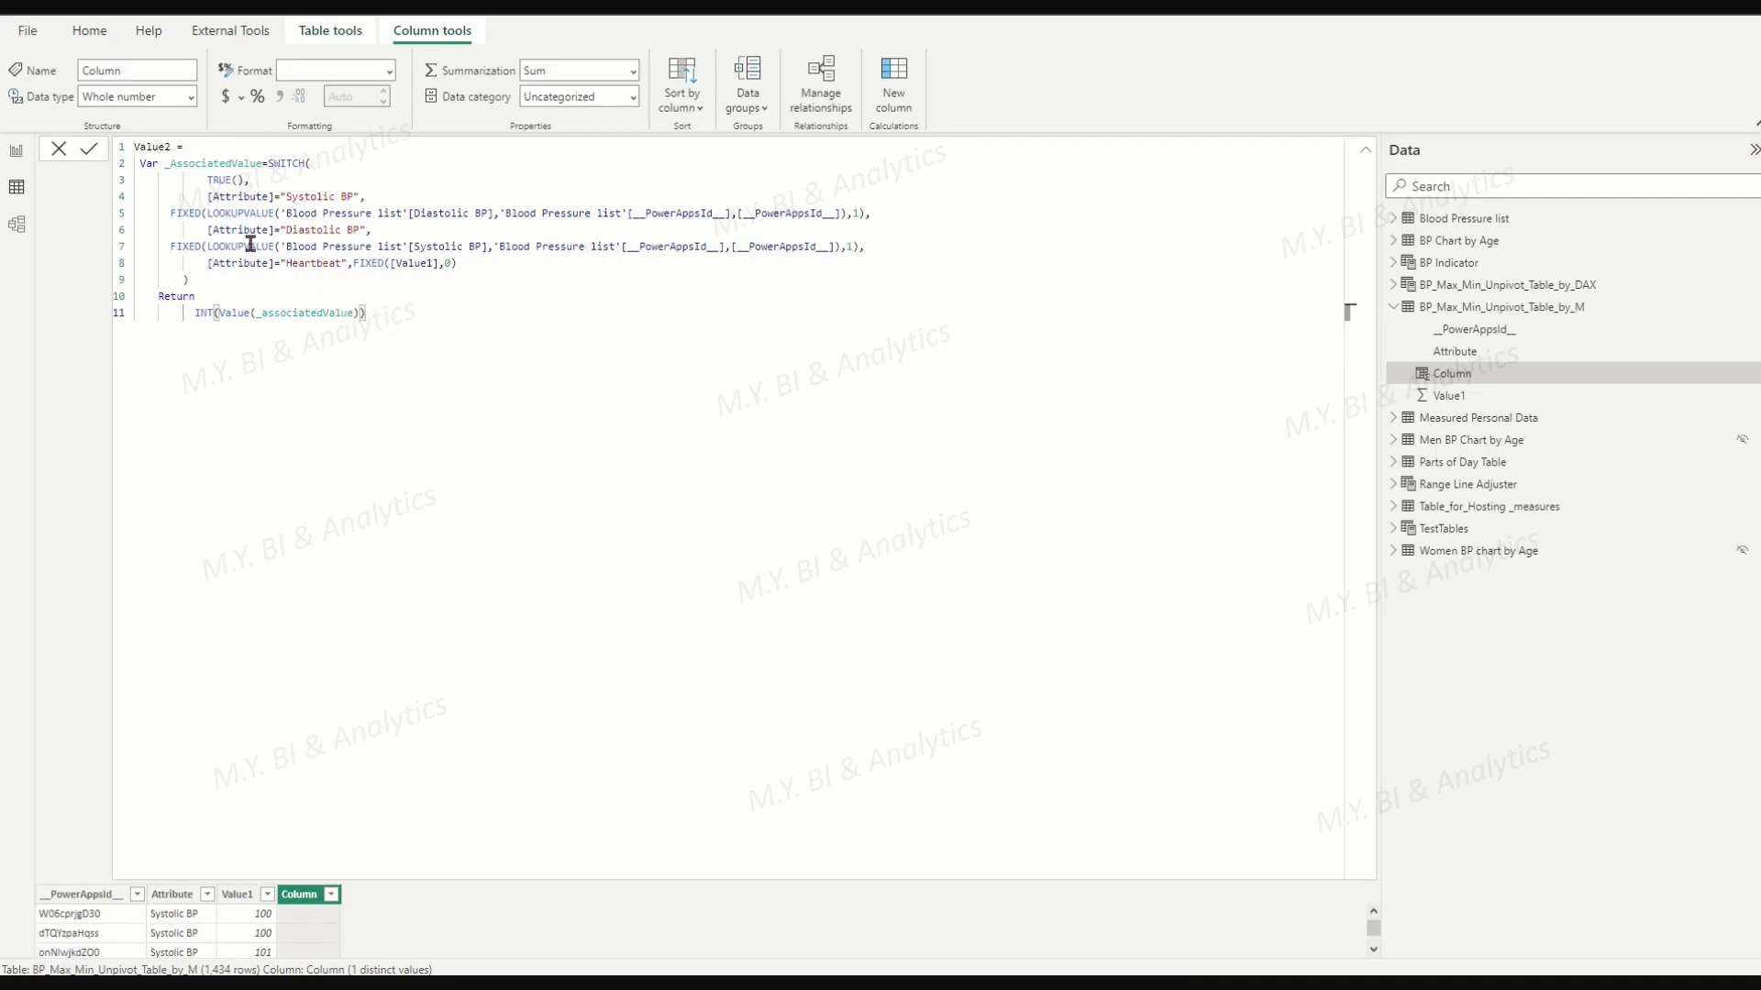
click(90, 151)
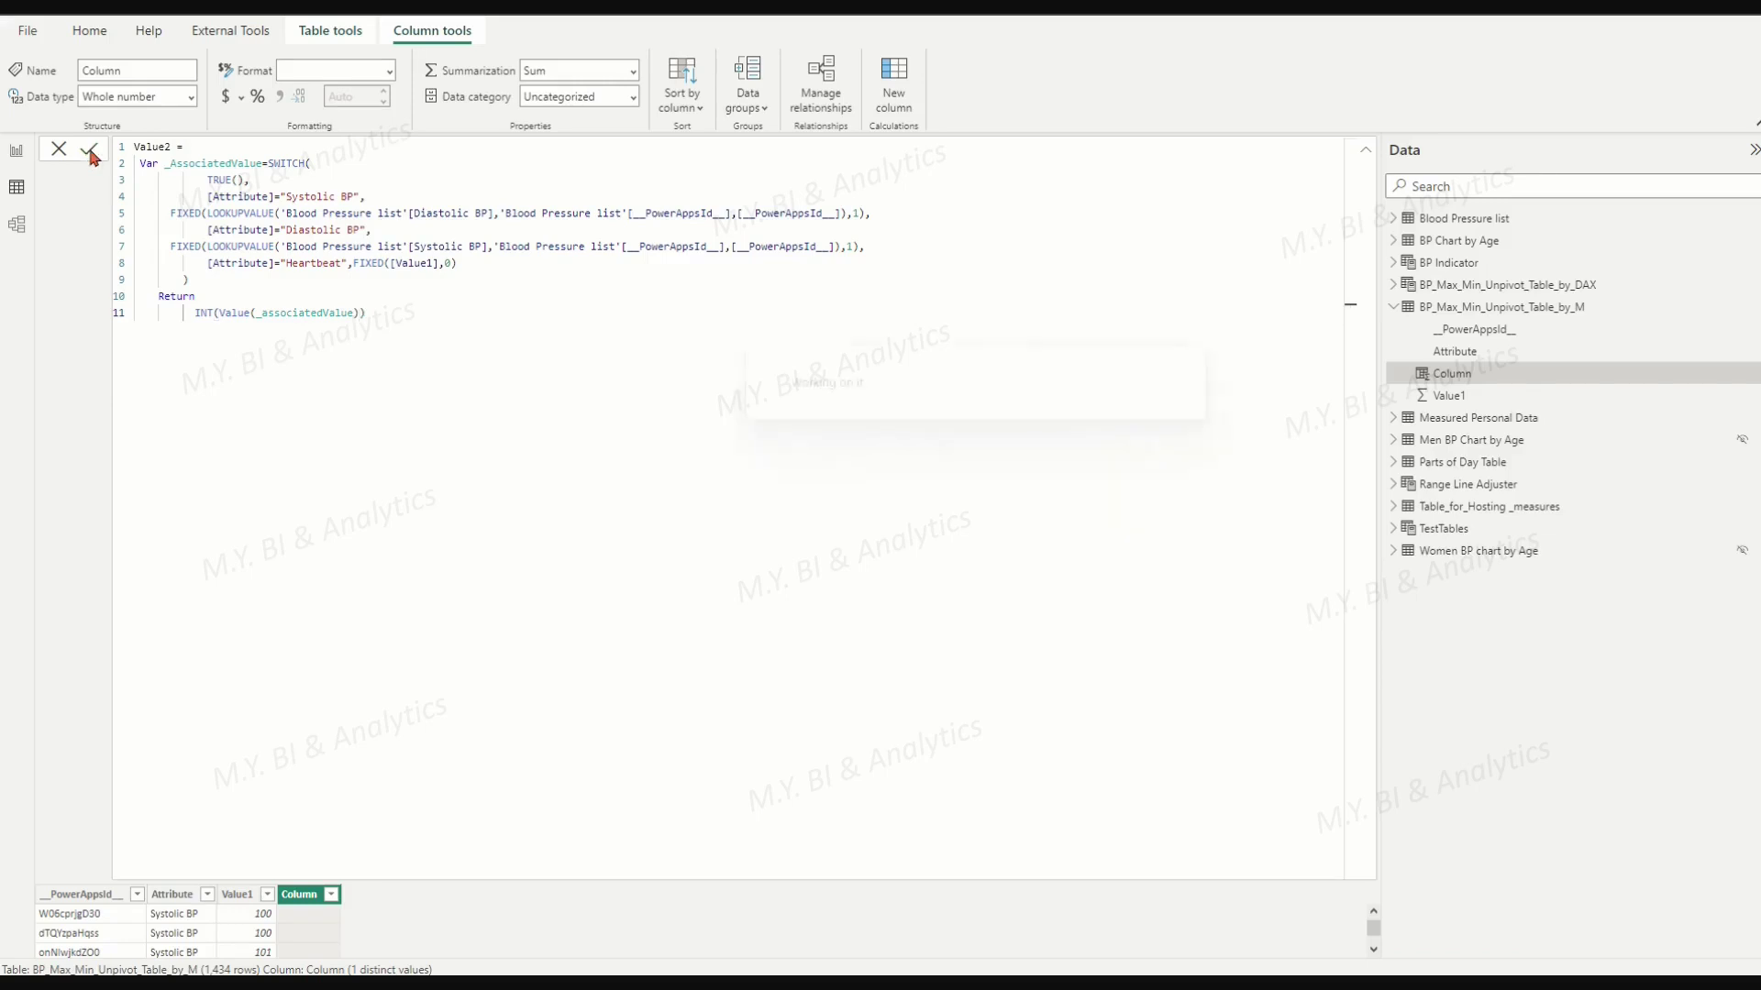
Sort Value1 in descending order and collapse the M unpivot table's field list.
click(1365, 152)
click(267, 175)
click(310, 217)
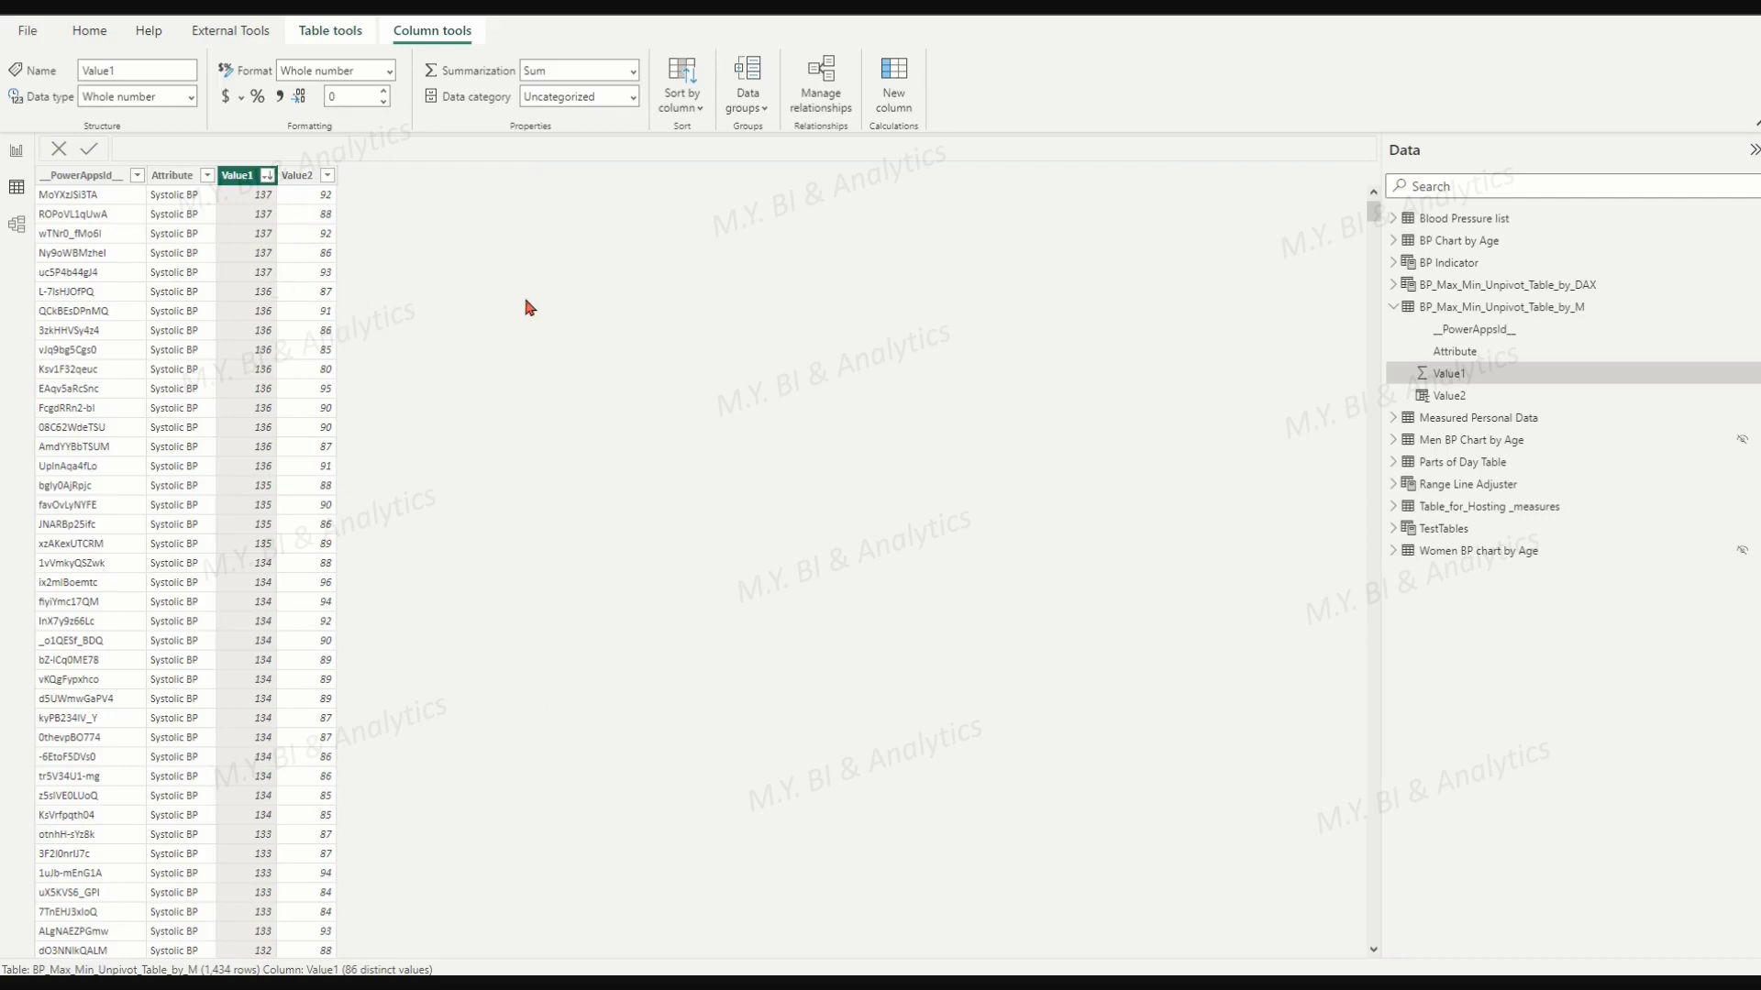
click(1394, 307)
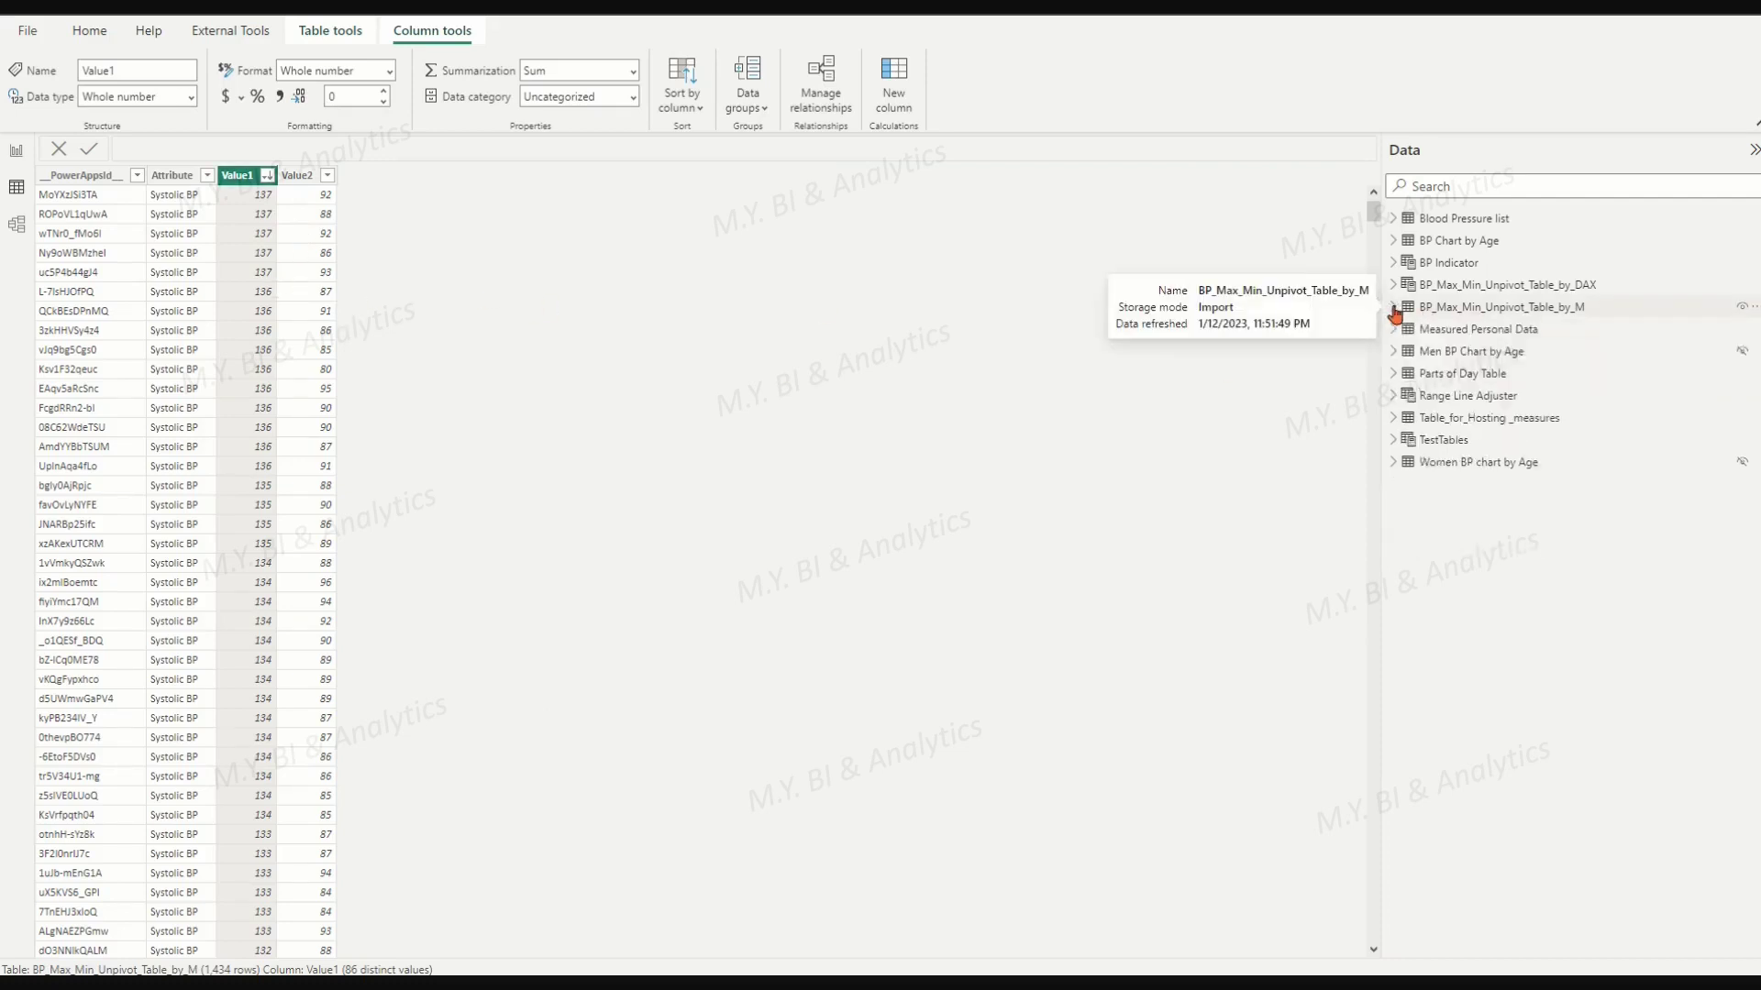
Review the UNION formula of BP_Max_Min_Unpivot_Table_by_DAX, then switch to Model view.
click(1453, 285)
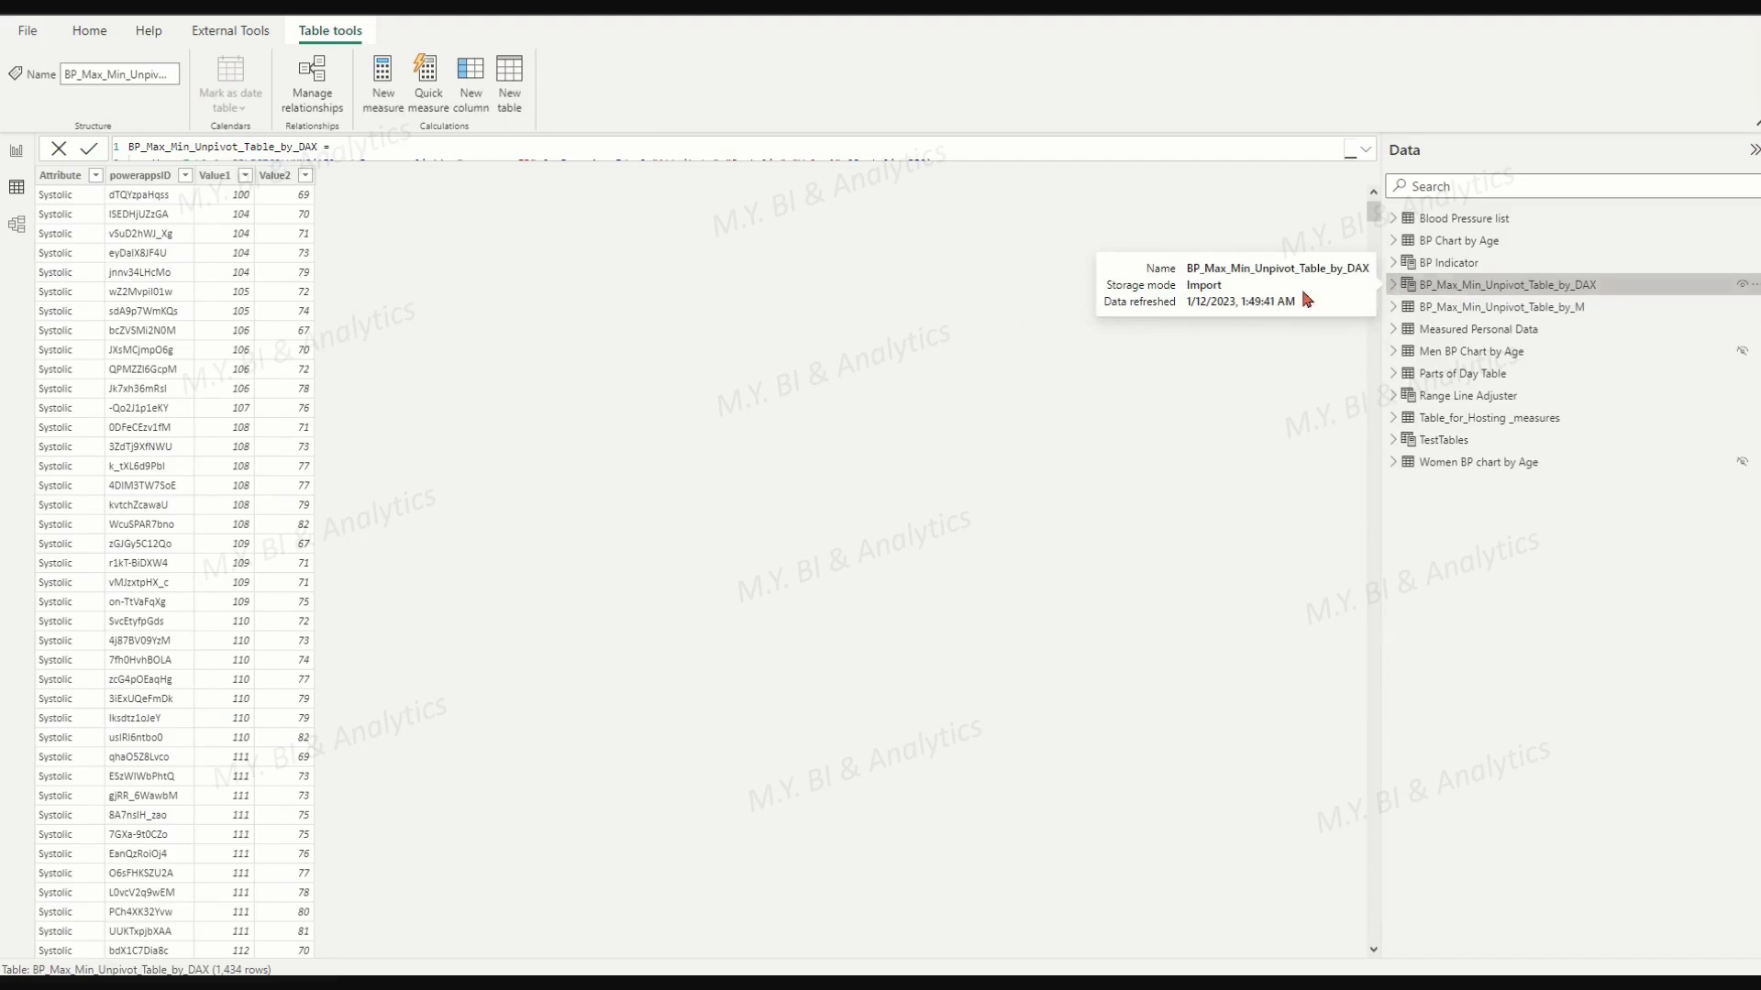
click(1365, 150)
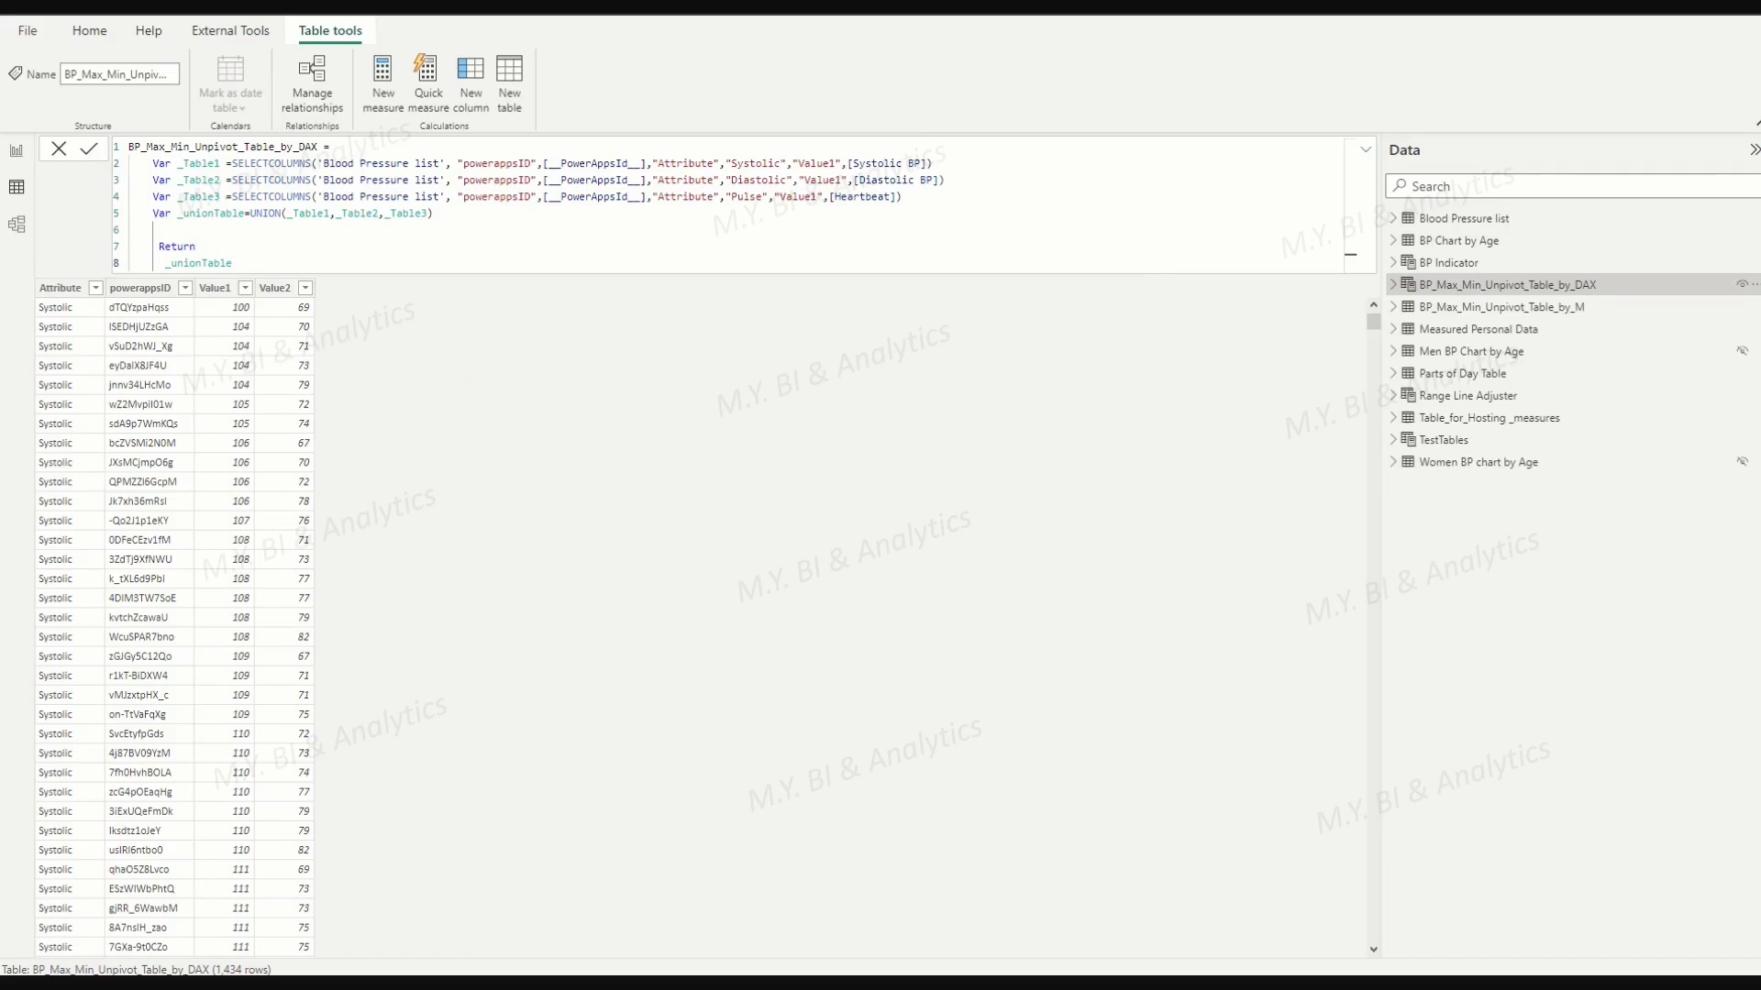
mouse_move(1507, 285)
click(1430, 308)
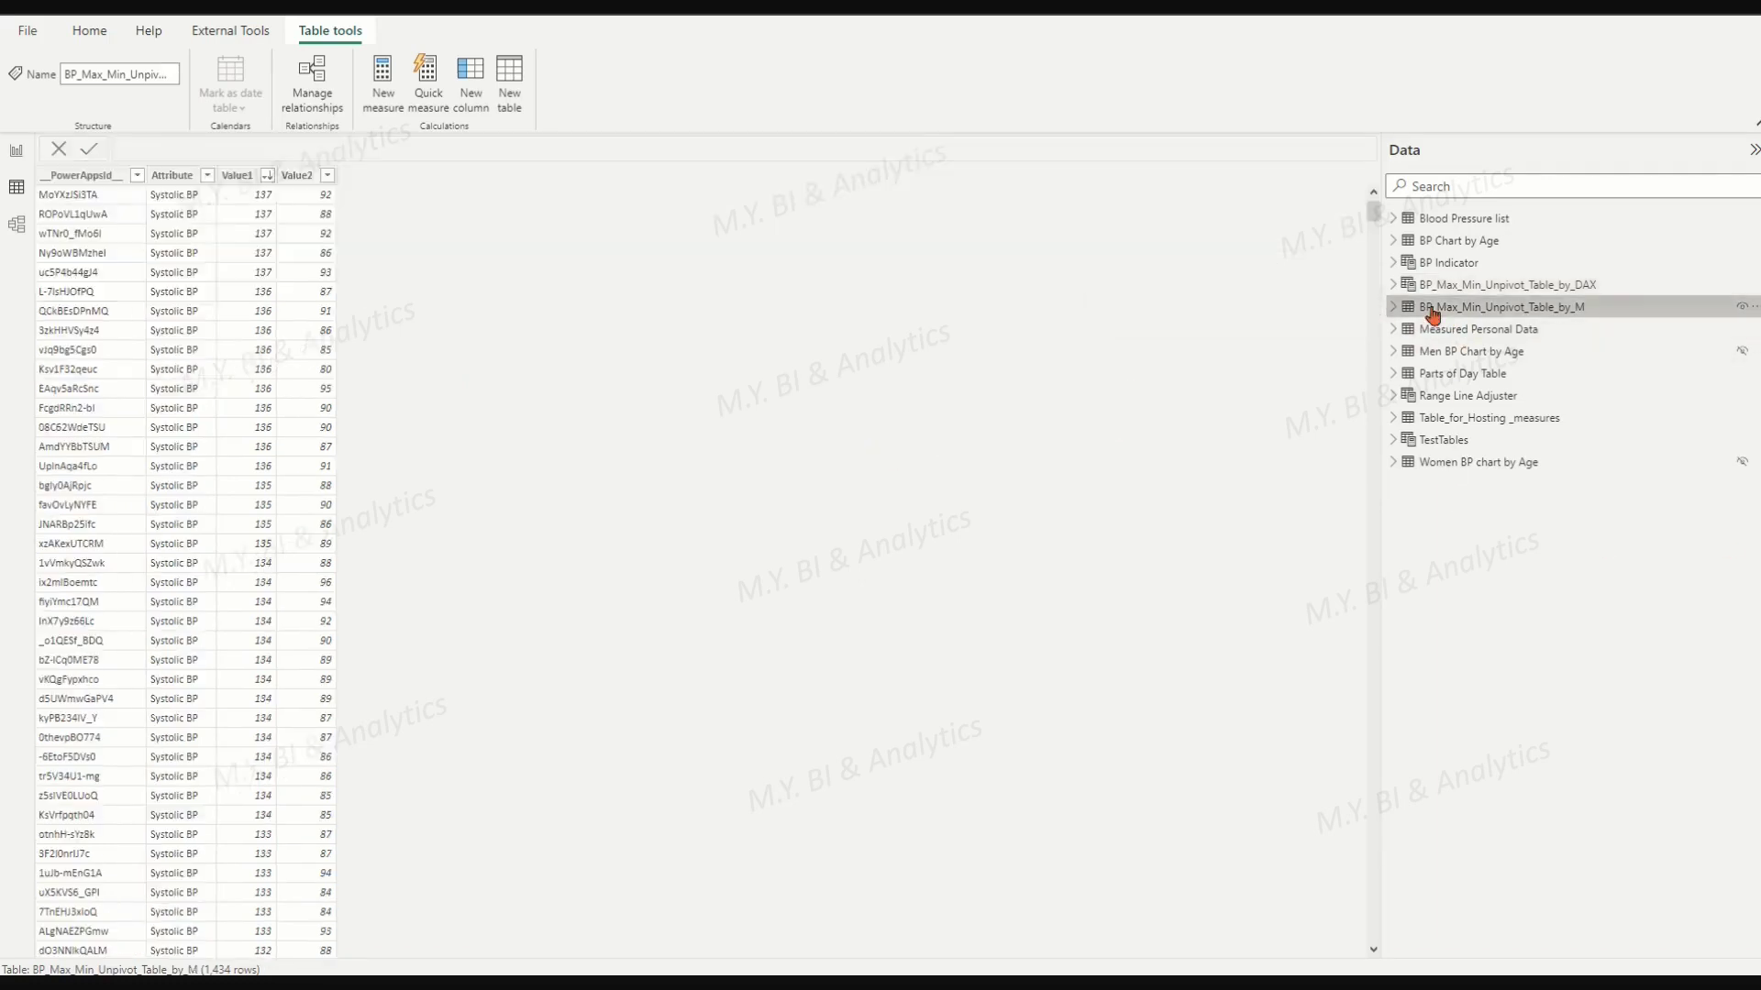
click(18, 224)
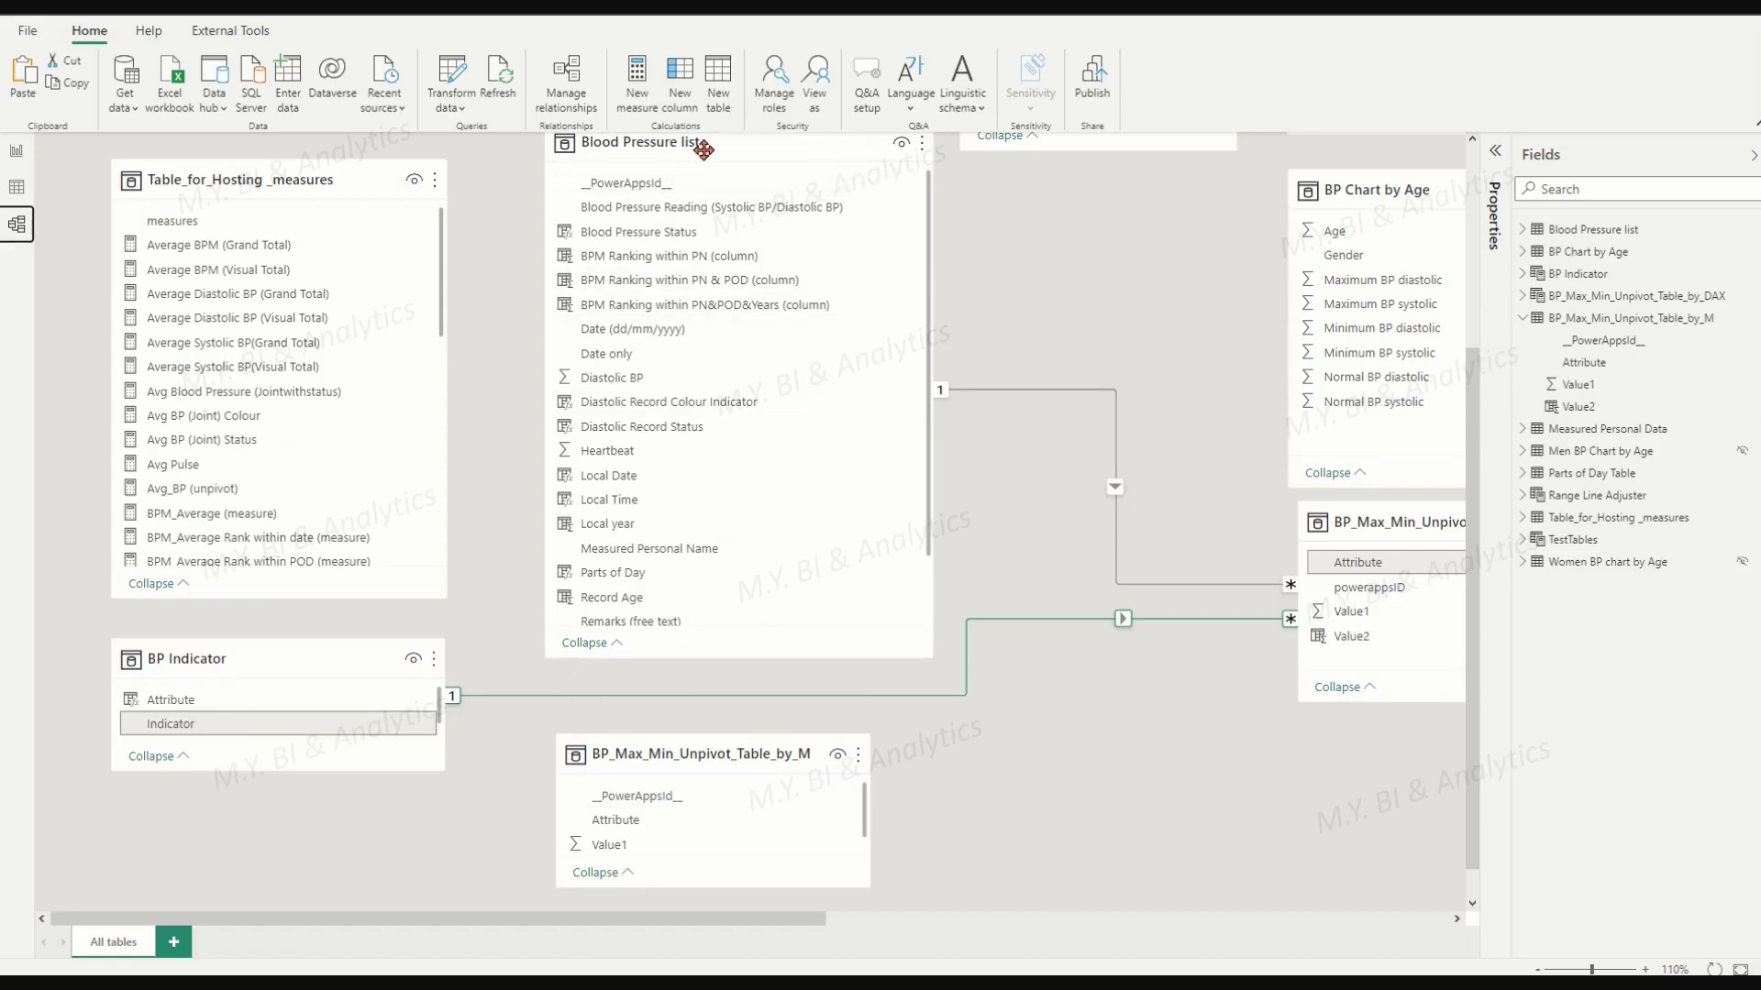
Relate __PowerAppsId__ to Blood Pressure list and Attribute to BP Indicator, then return to Table view.
mouse_move(639, 796)
mouse_down()
mouse_move(692, 400)
mouse_move(665, 194)
mouse_up()
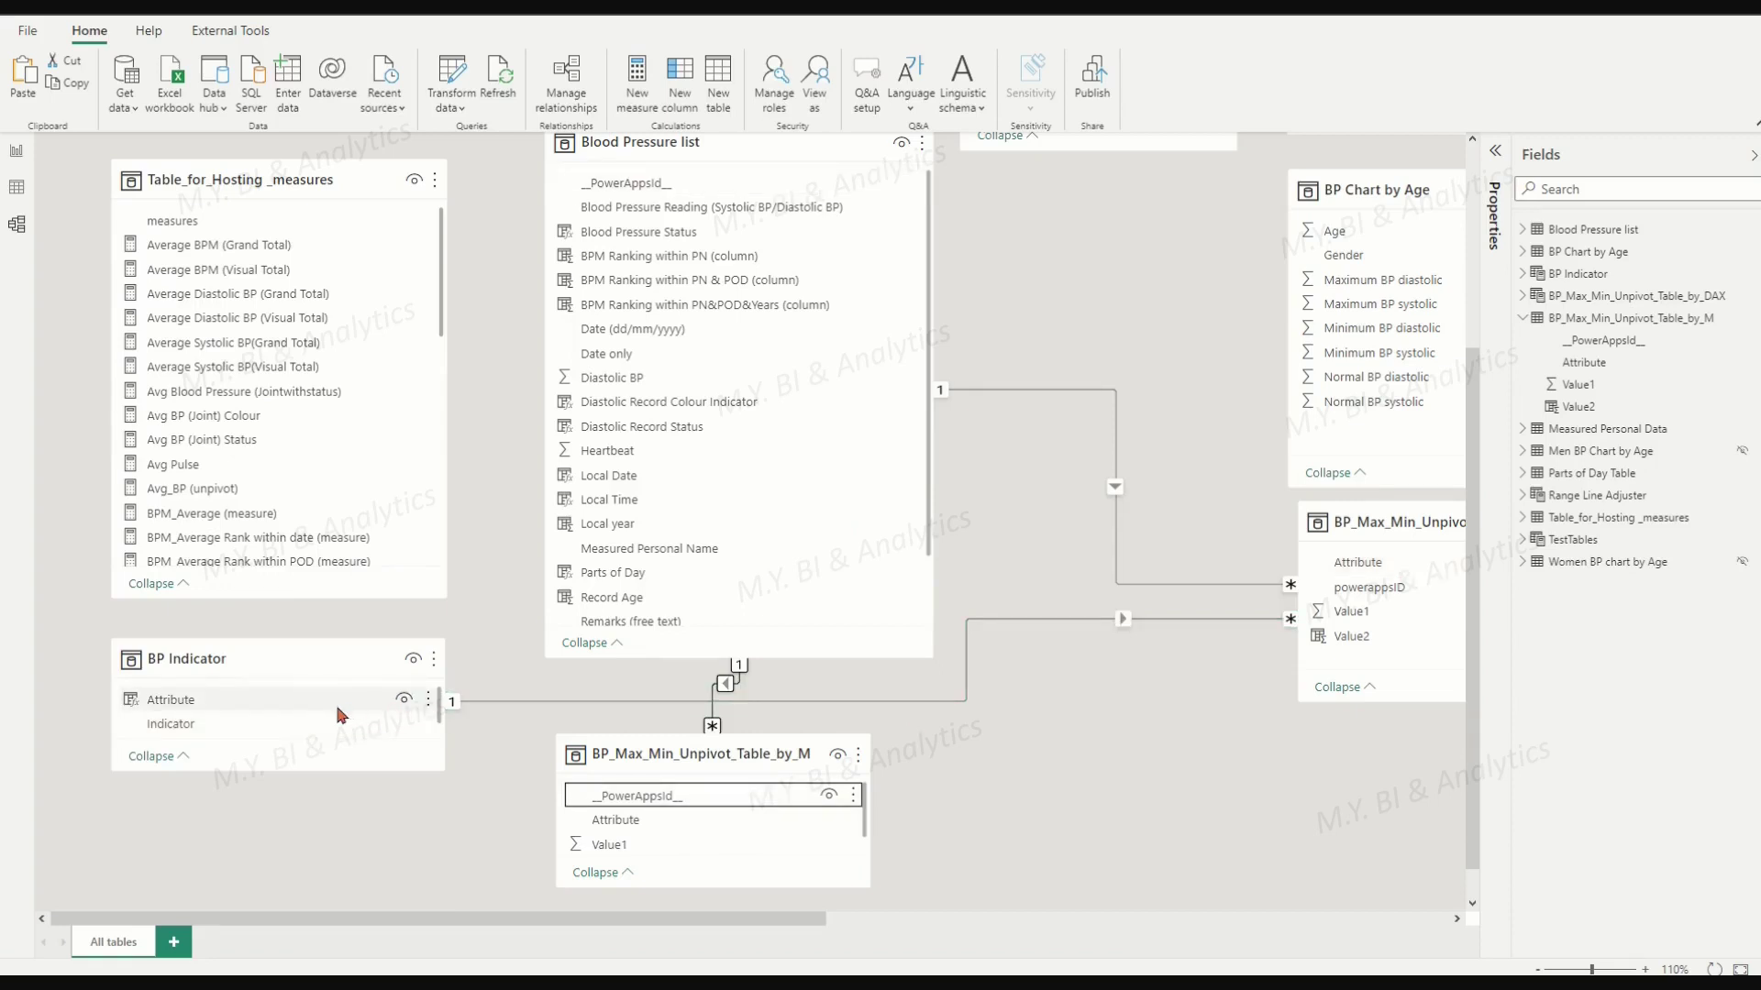
drag(620, 821, 193, 703)
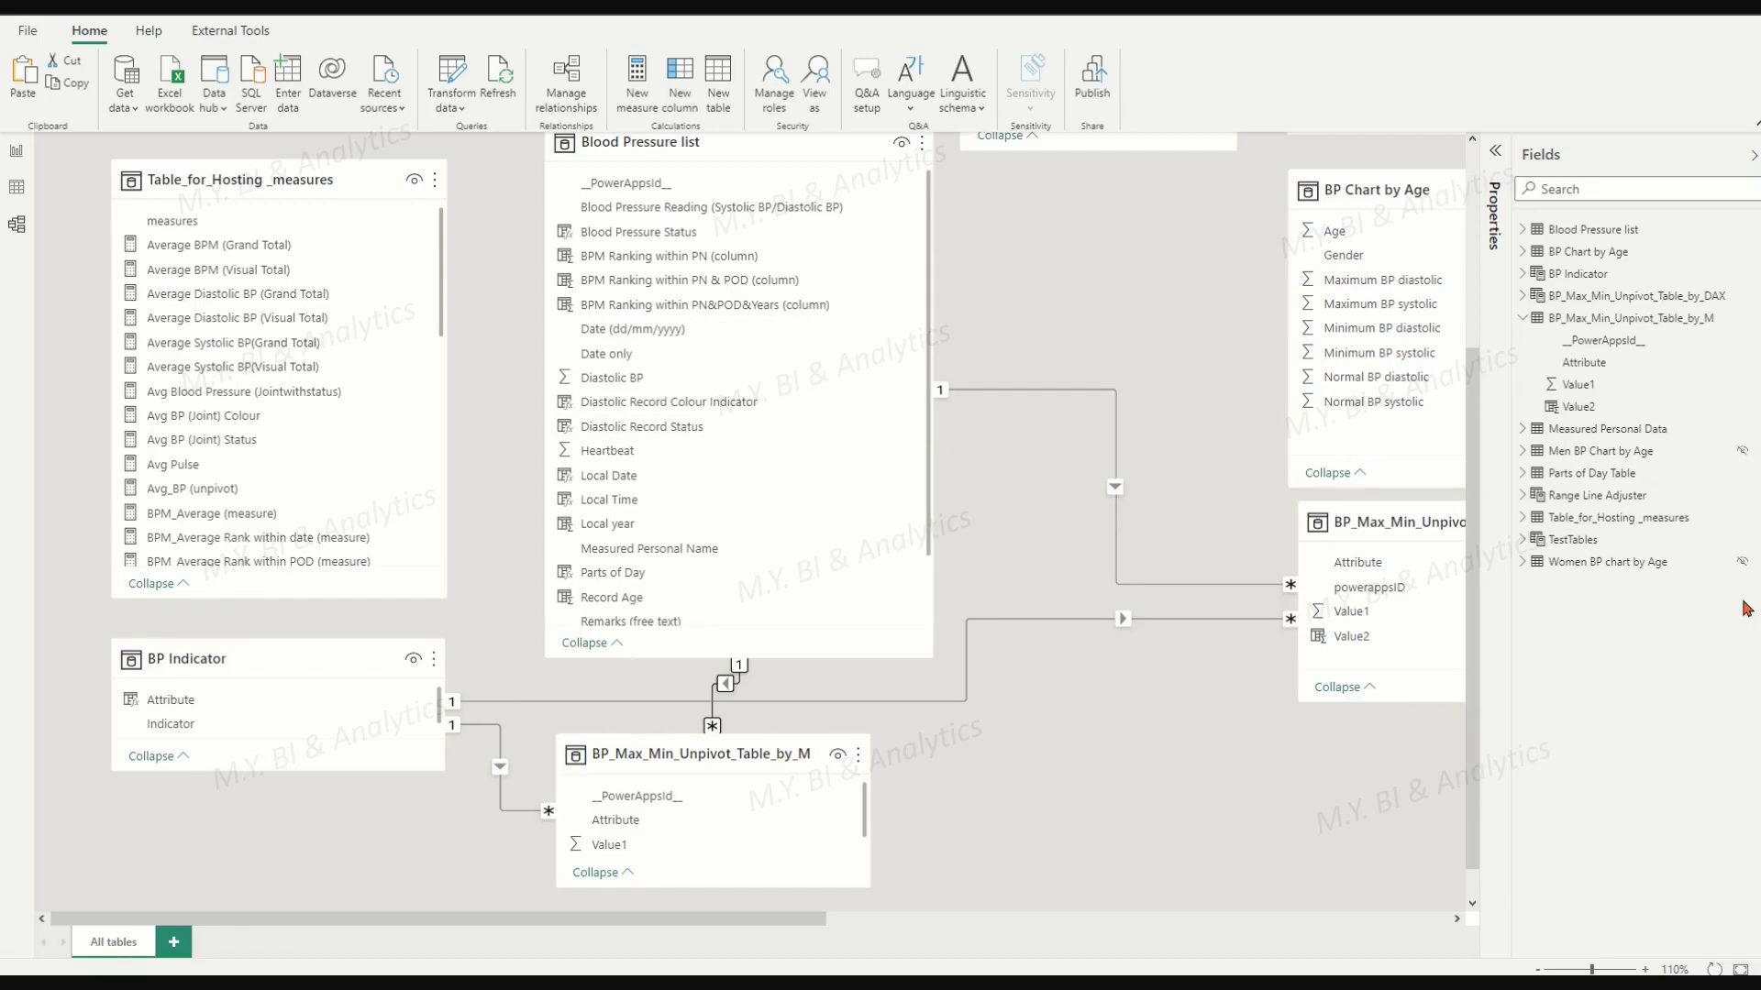
click(16, 187)
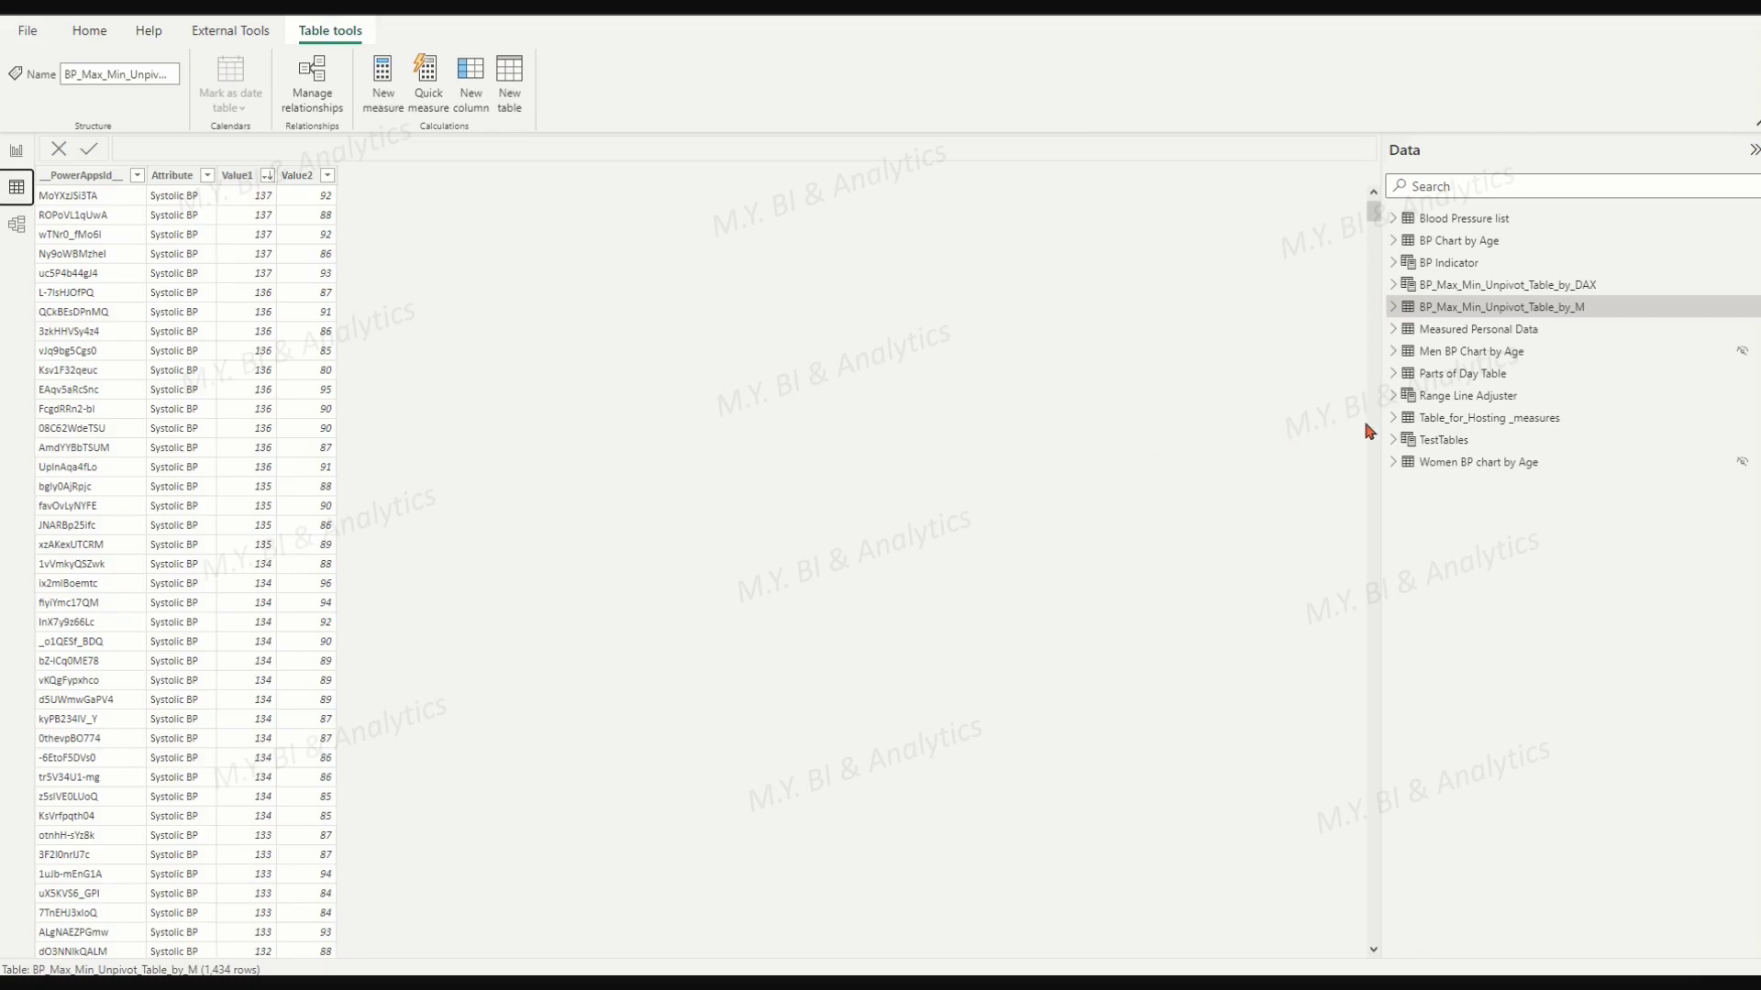
Expand Table_for_Hosting _measures and select the Maximum_BP_Dax measure.
click(1393, 417)
scroll(1610, 742, down, 2)
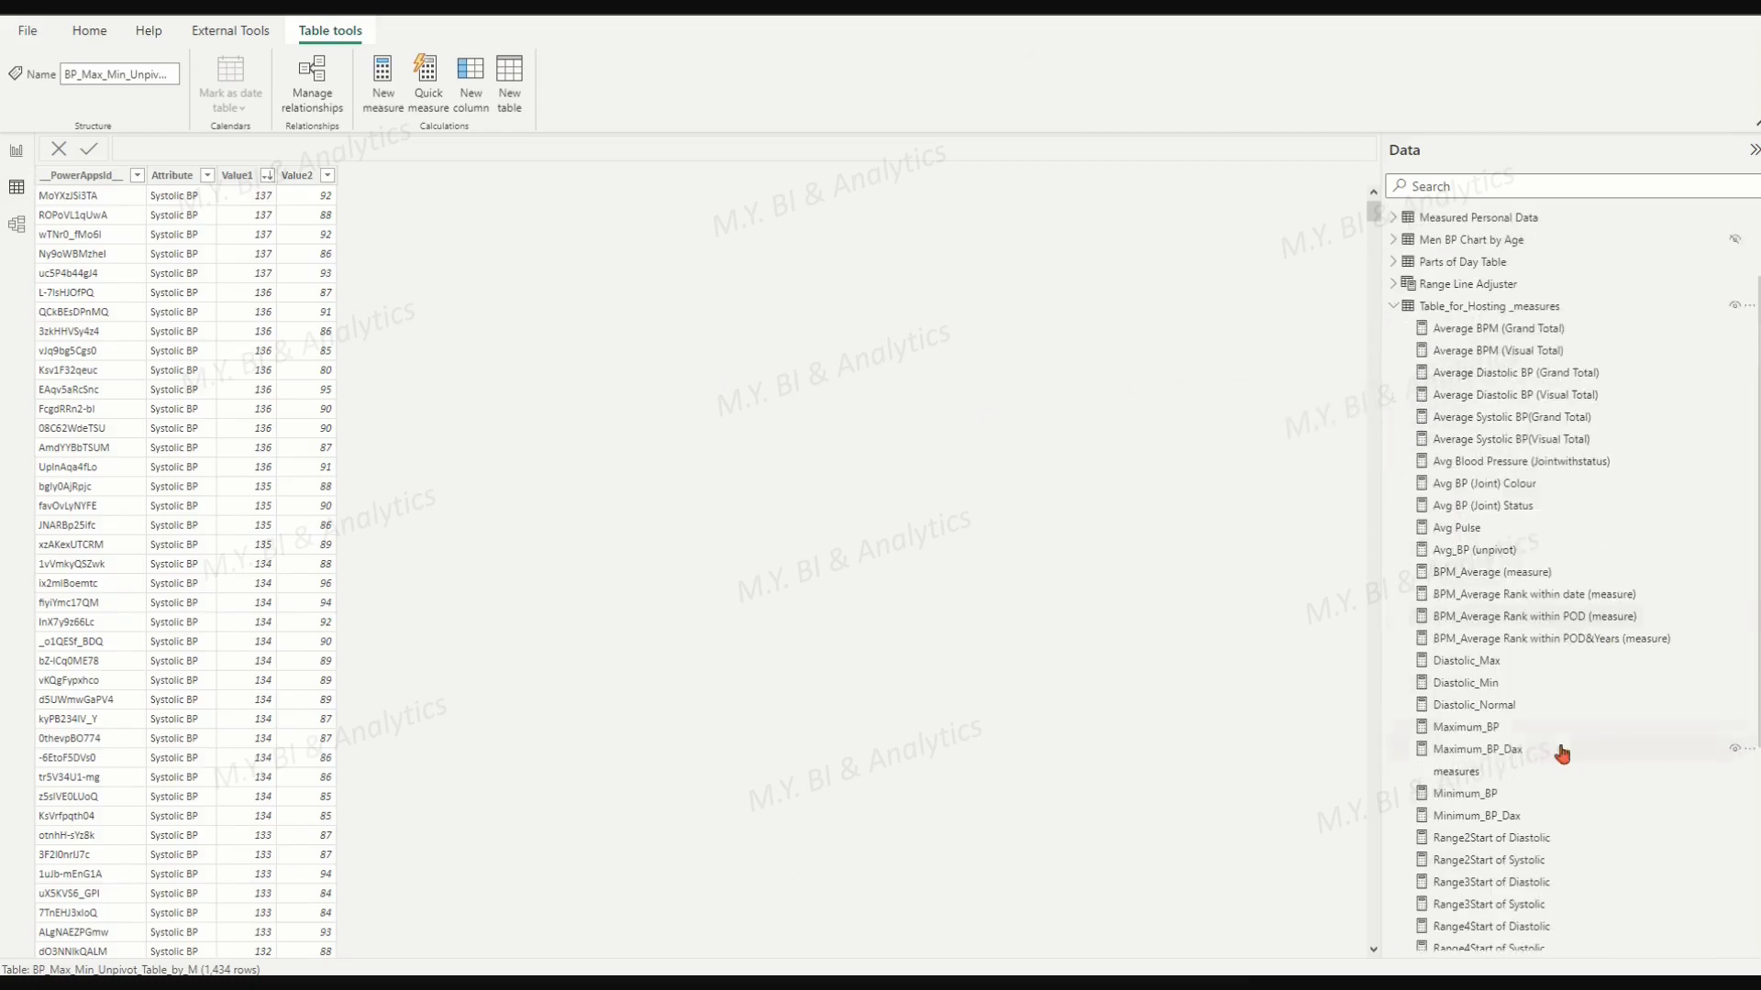
click(1503, 757)
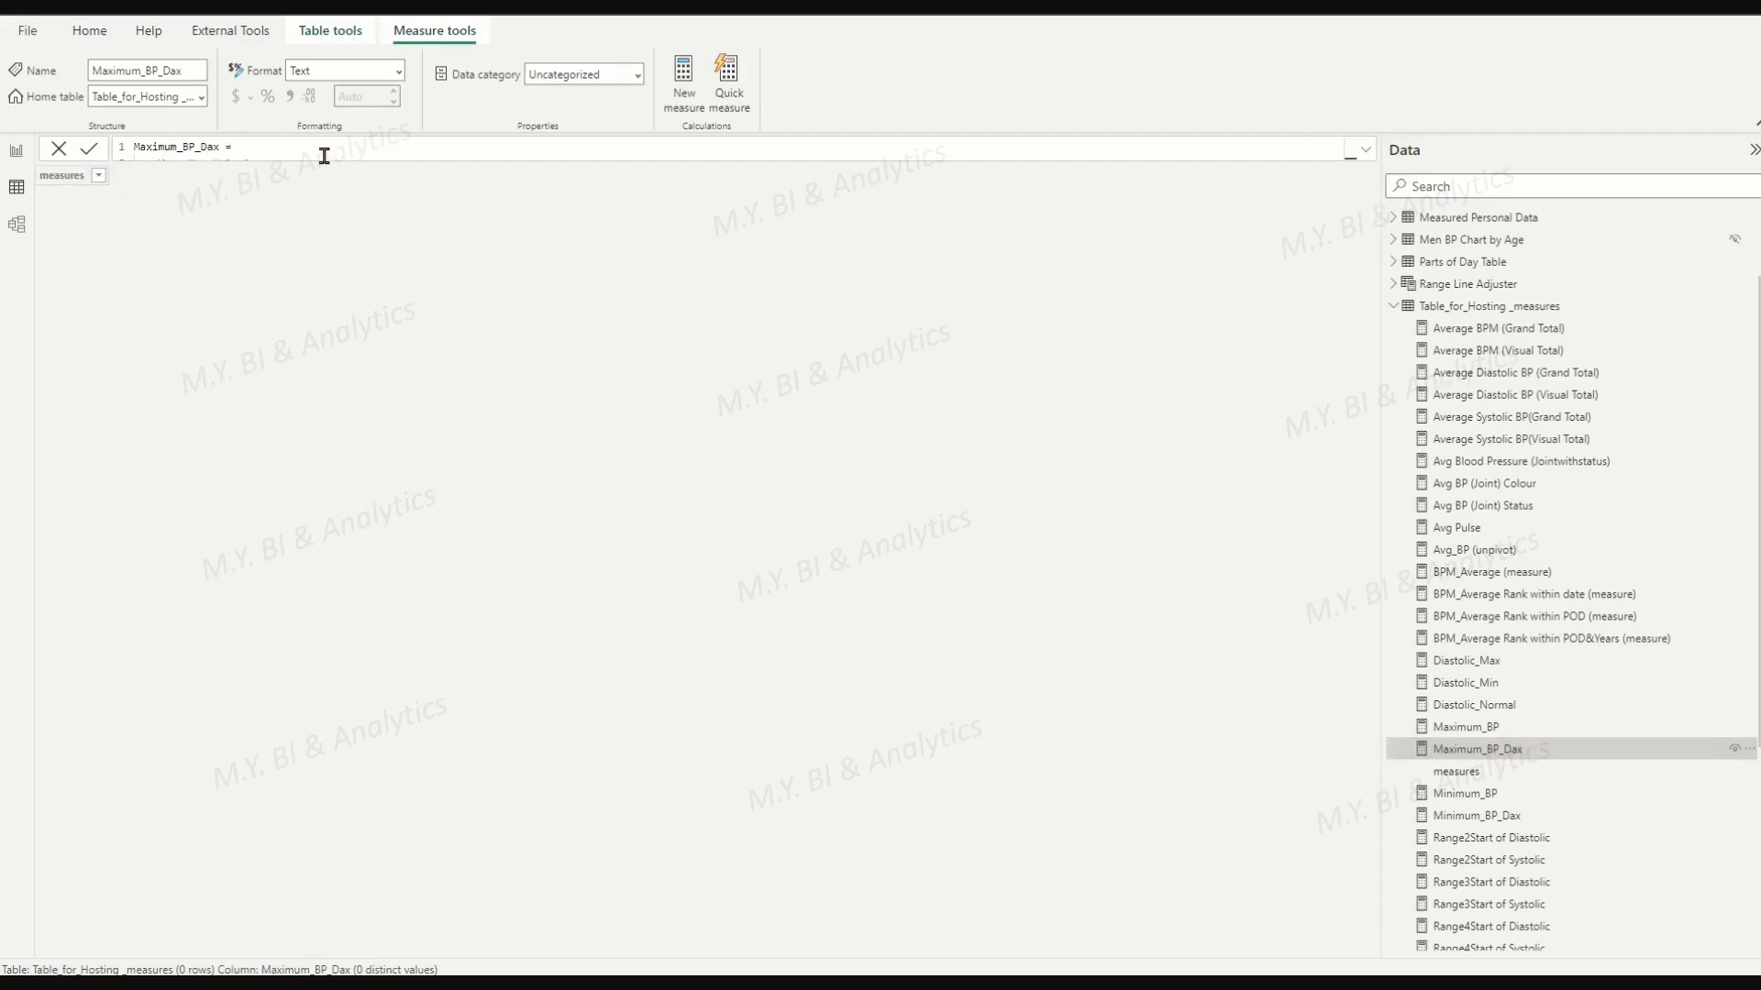
Expand the full Maximum_BP_Dax formula and highlight the _MaxValues_Table variable and Value2 column.
click(1366, 151)
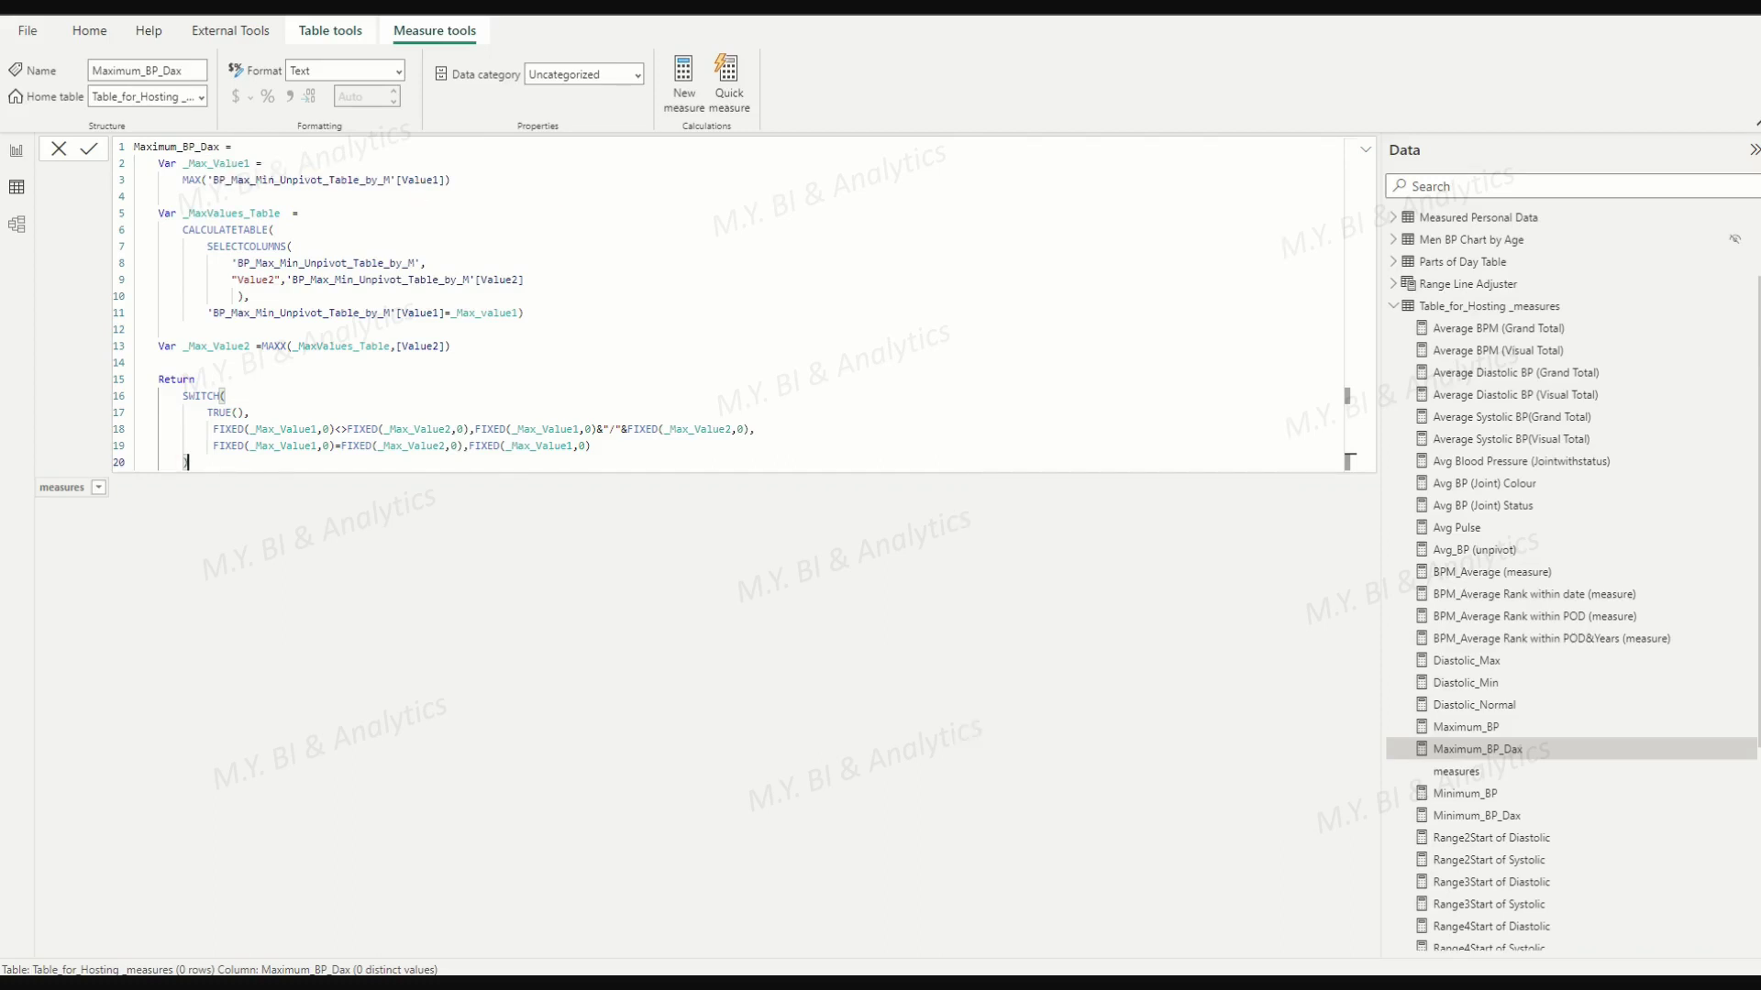
key(Up)
key(Up)
key(Up)
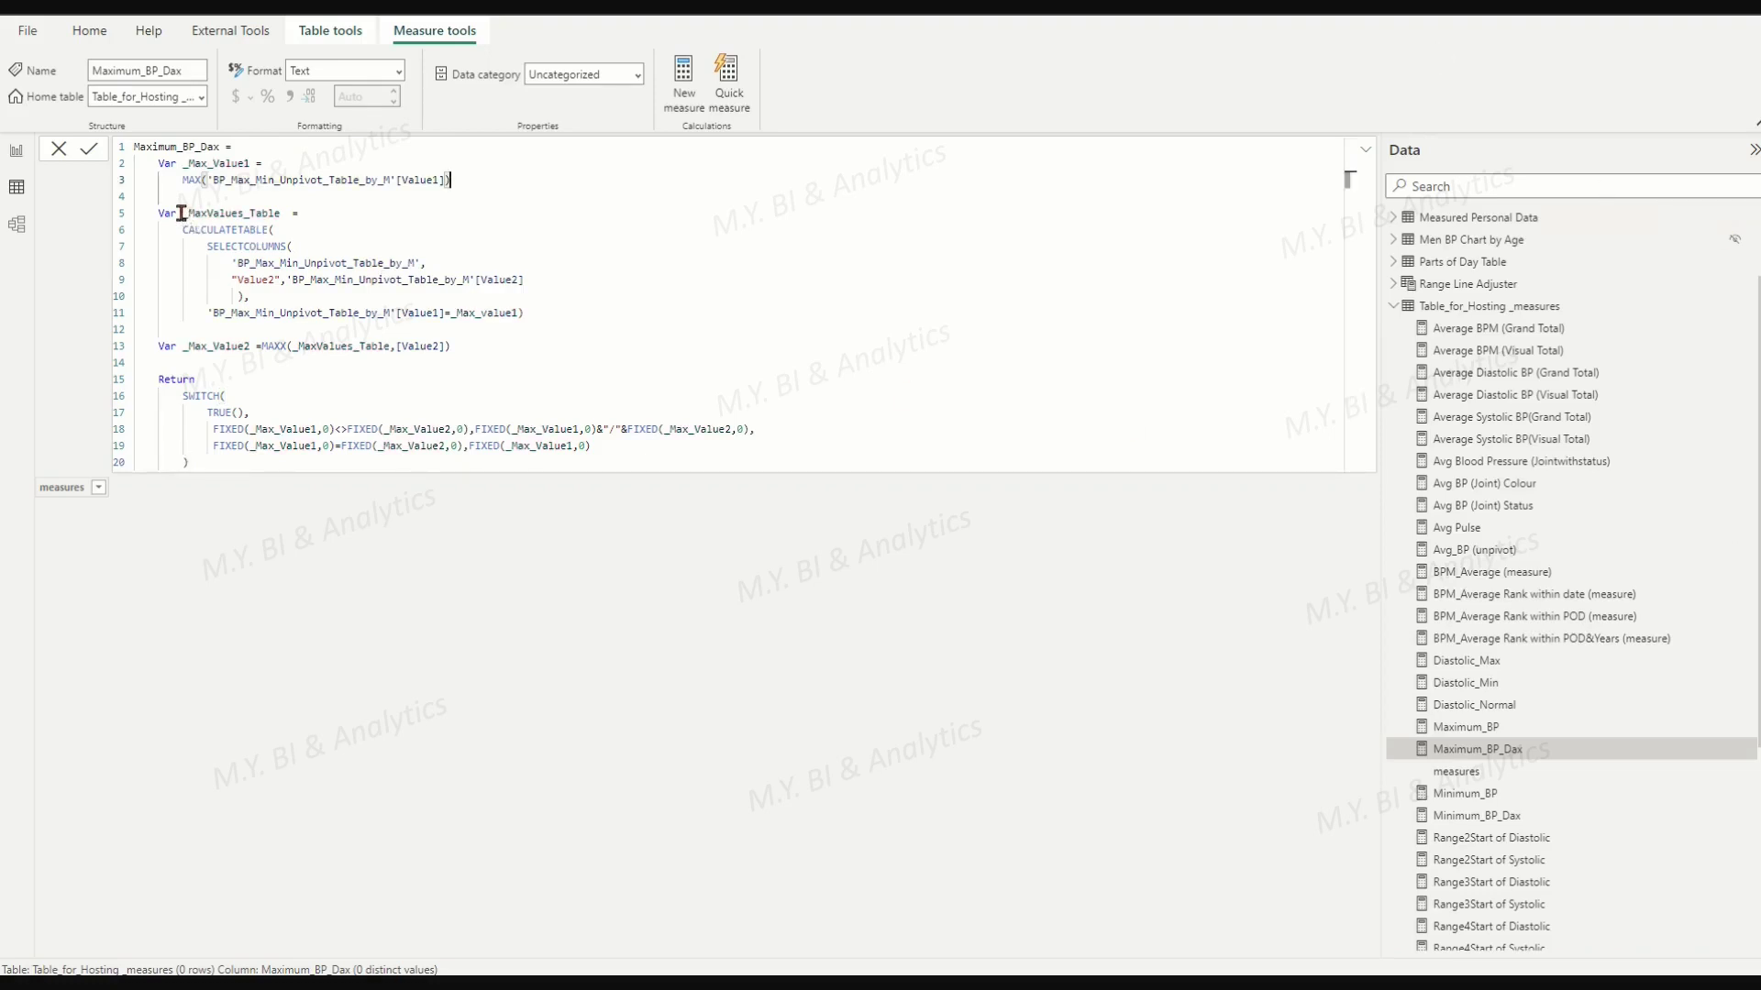
drag(181, 214, 285, 215)
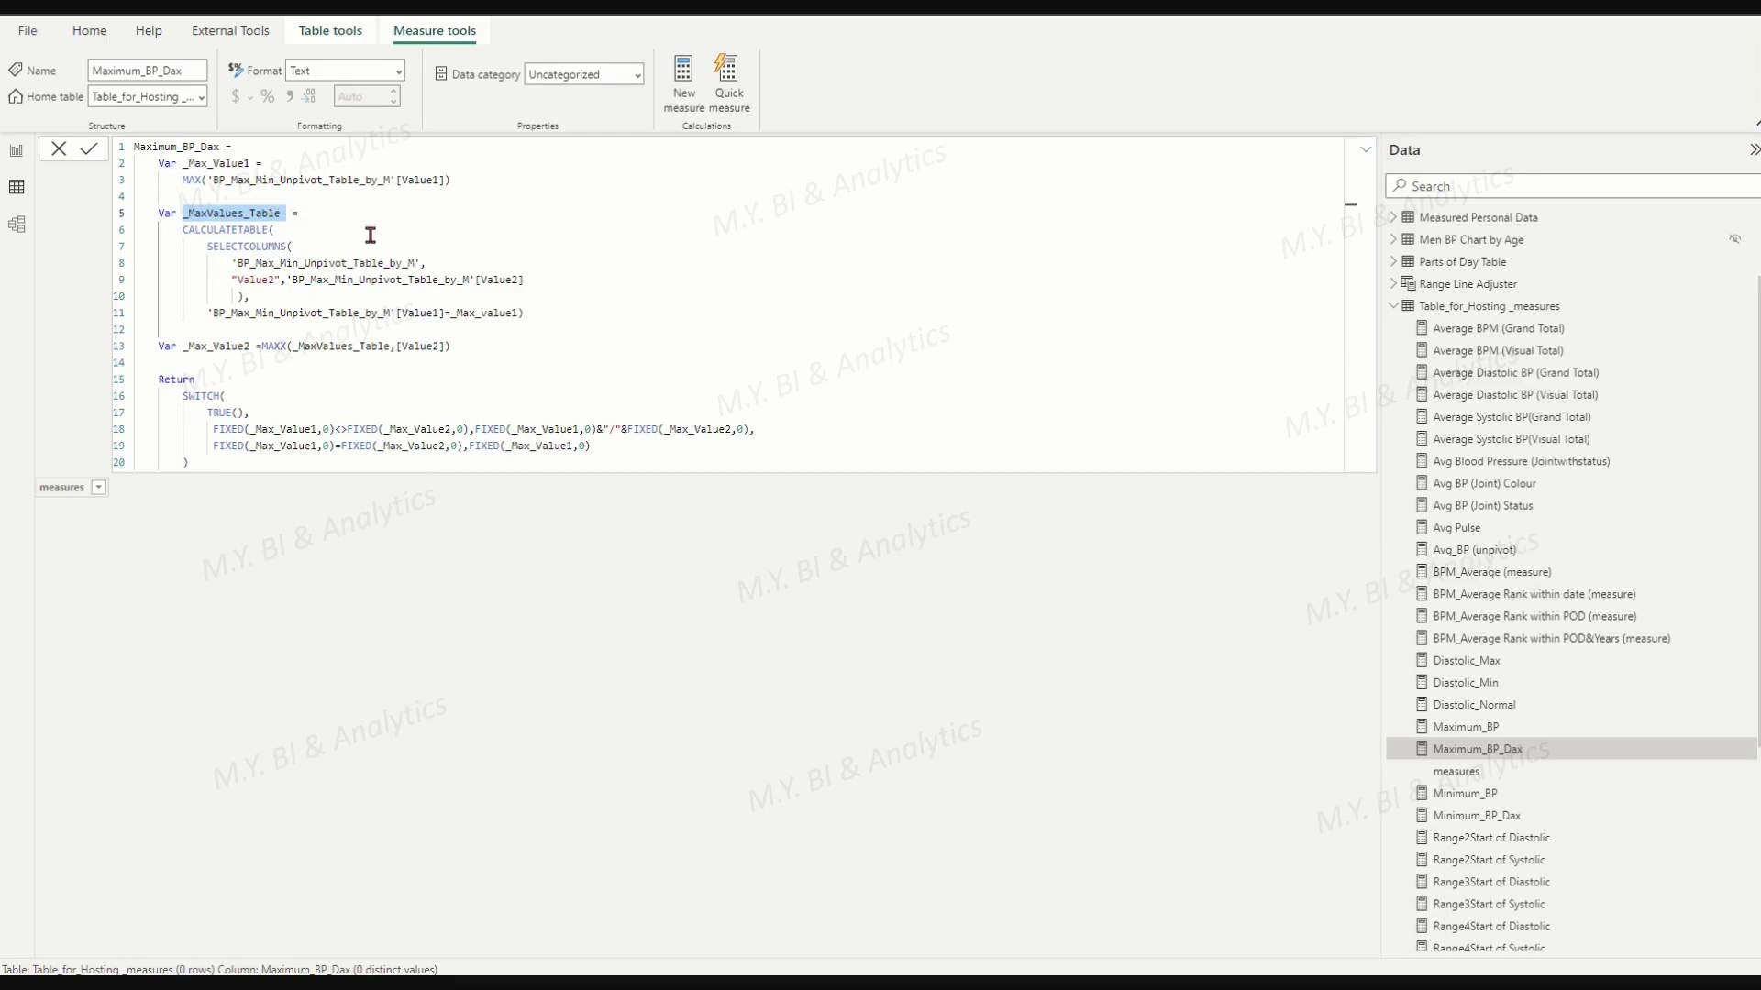
click(543, 278)
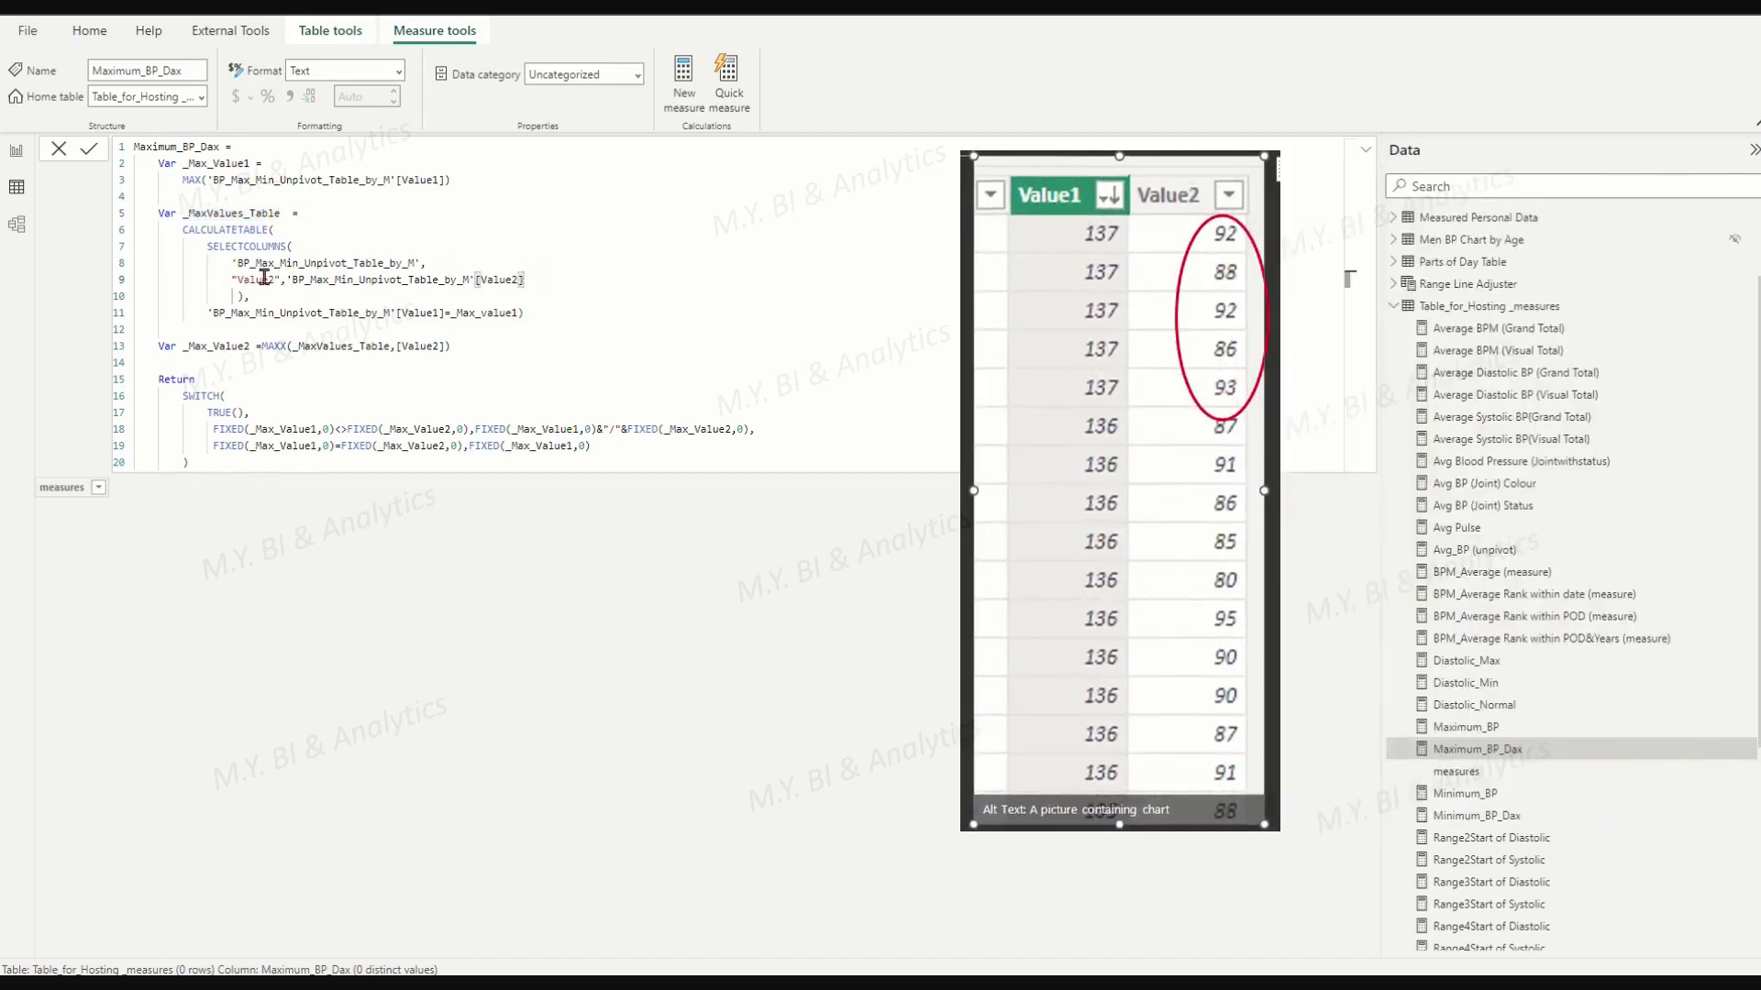
drag(231, 280, 524, 280)
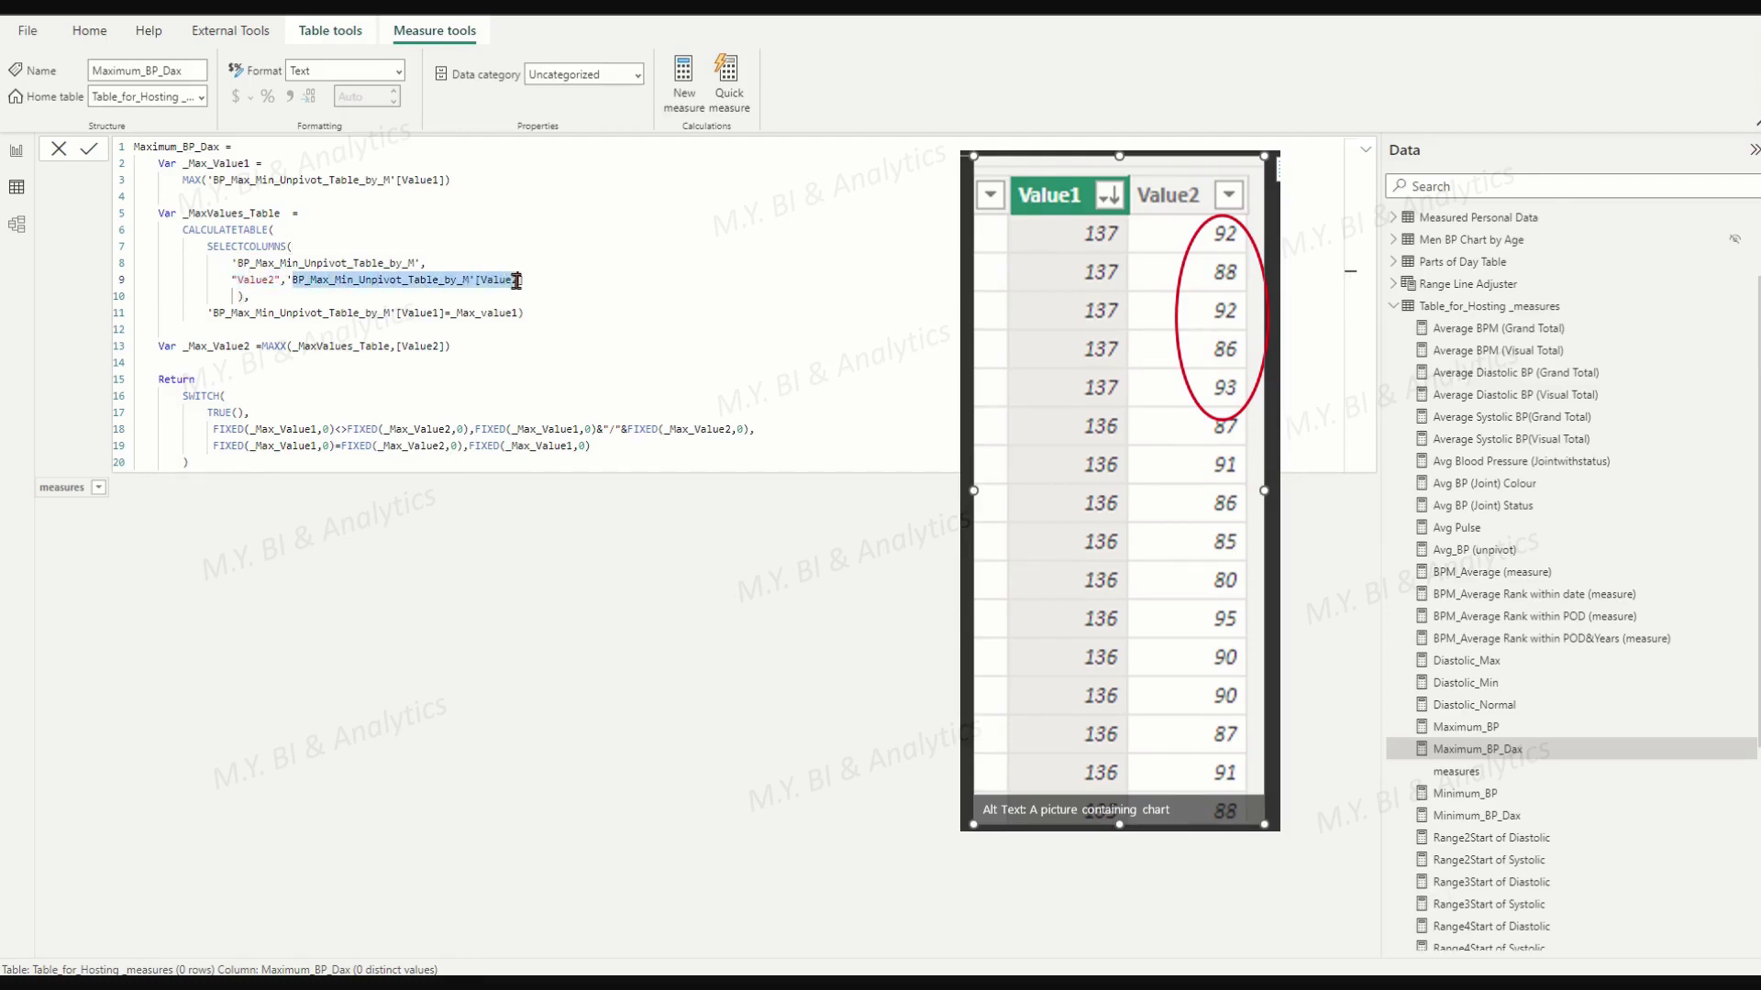
text(2)
click(586, 279)
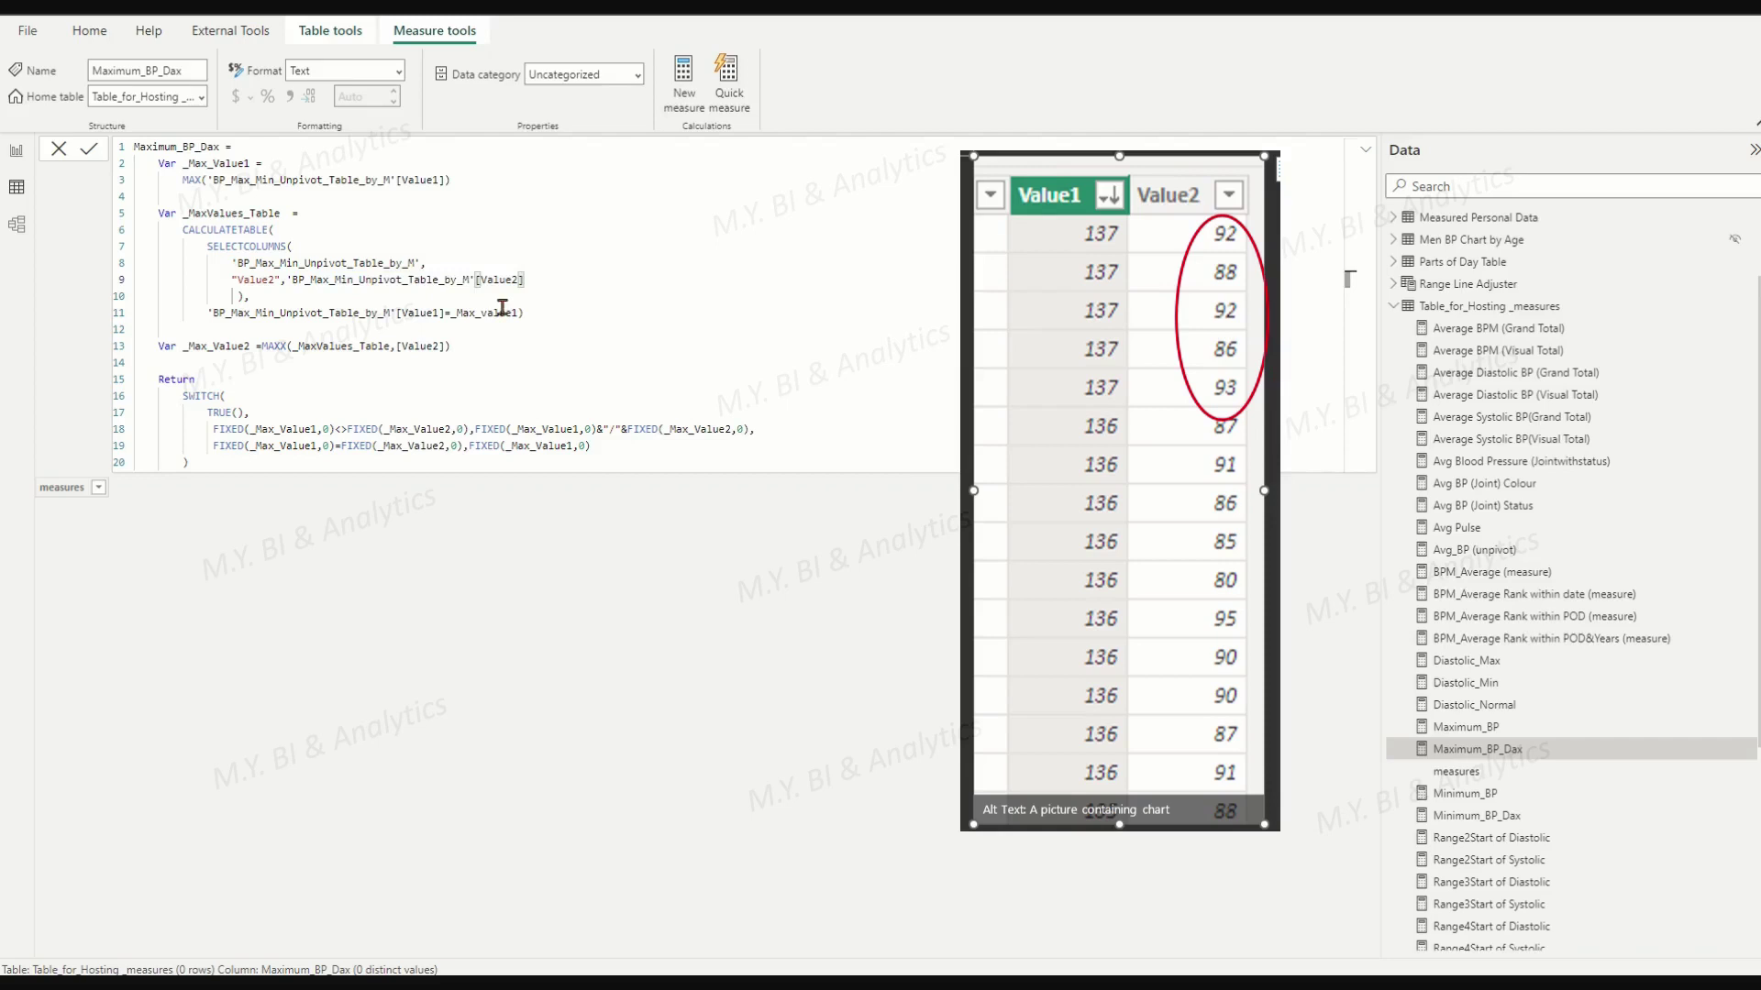
Highlight the filter condition's table name and _Max_value, then the _Max_Value1 variable on line 2.
click(211, 312)
drag(210, 313, 386, 315)
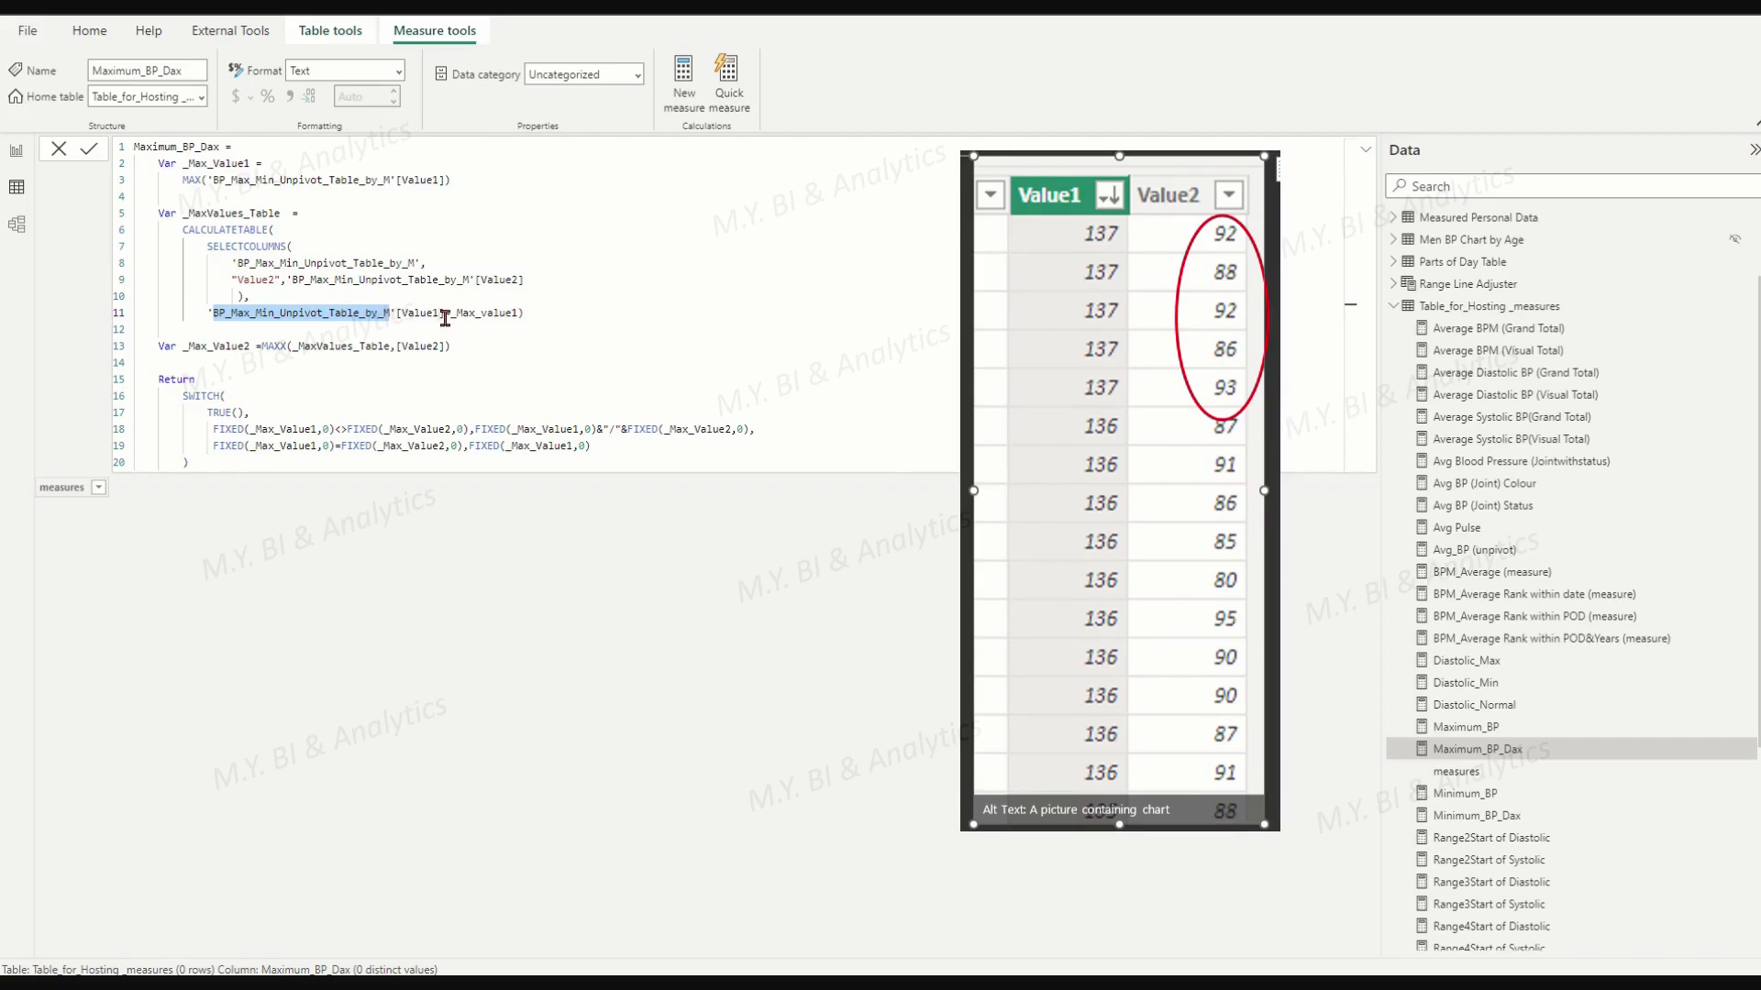
click(444, 314)
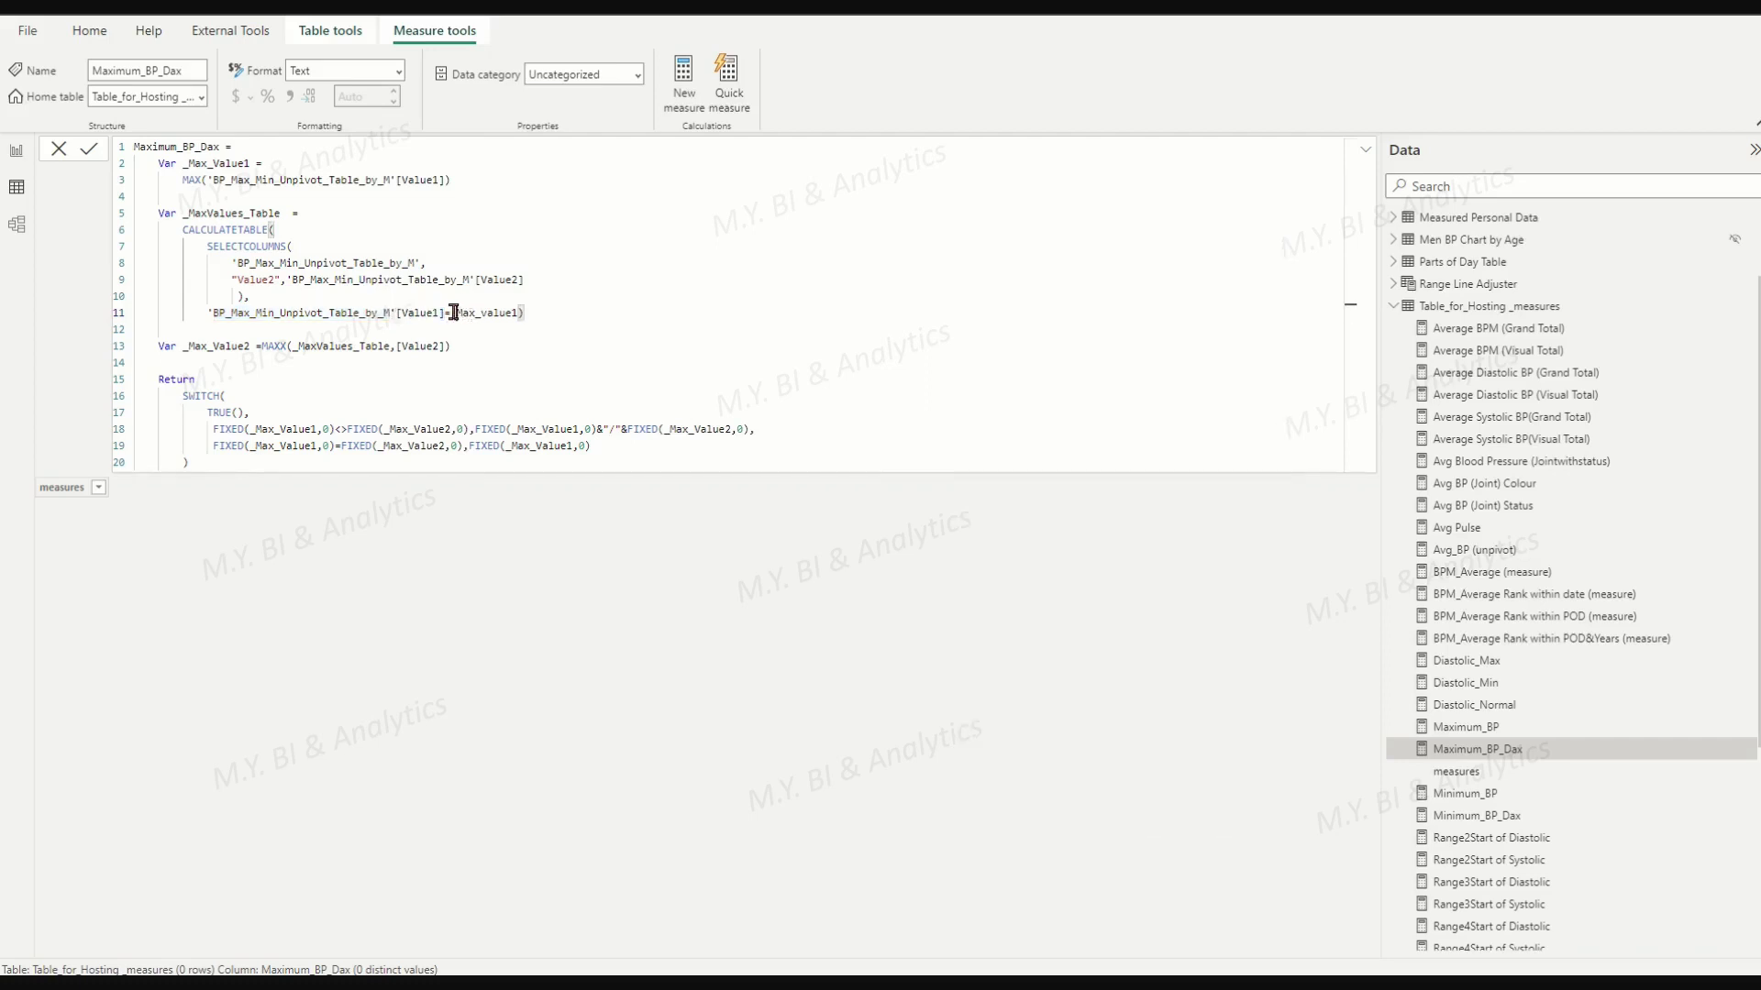
drag(453, 313, 513, 314)
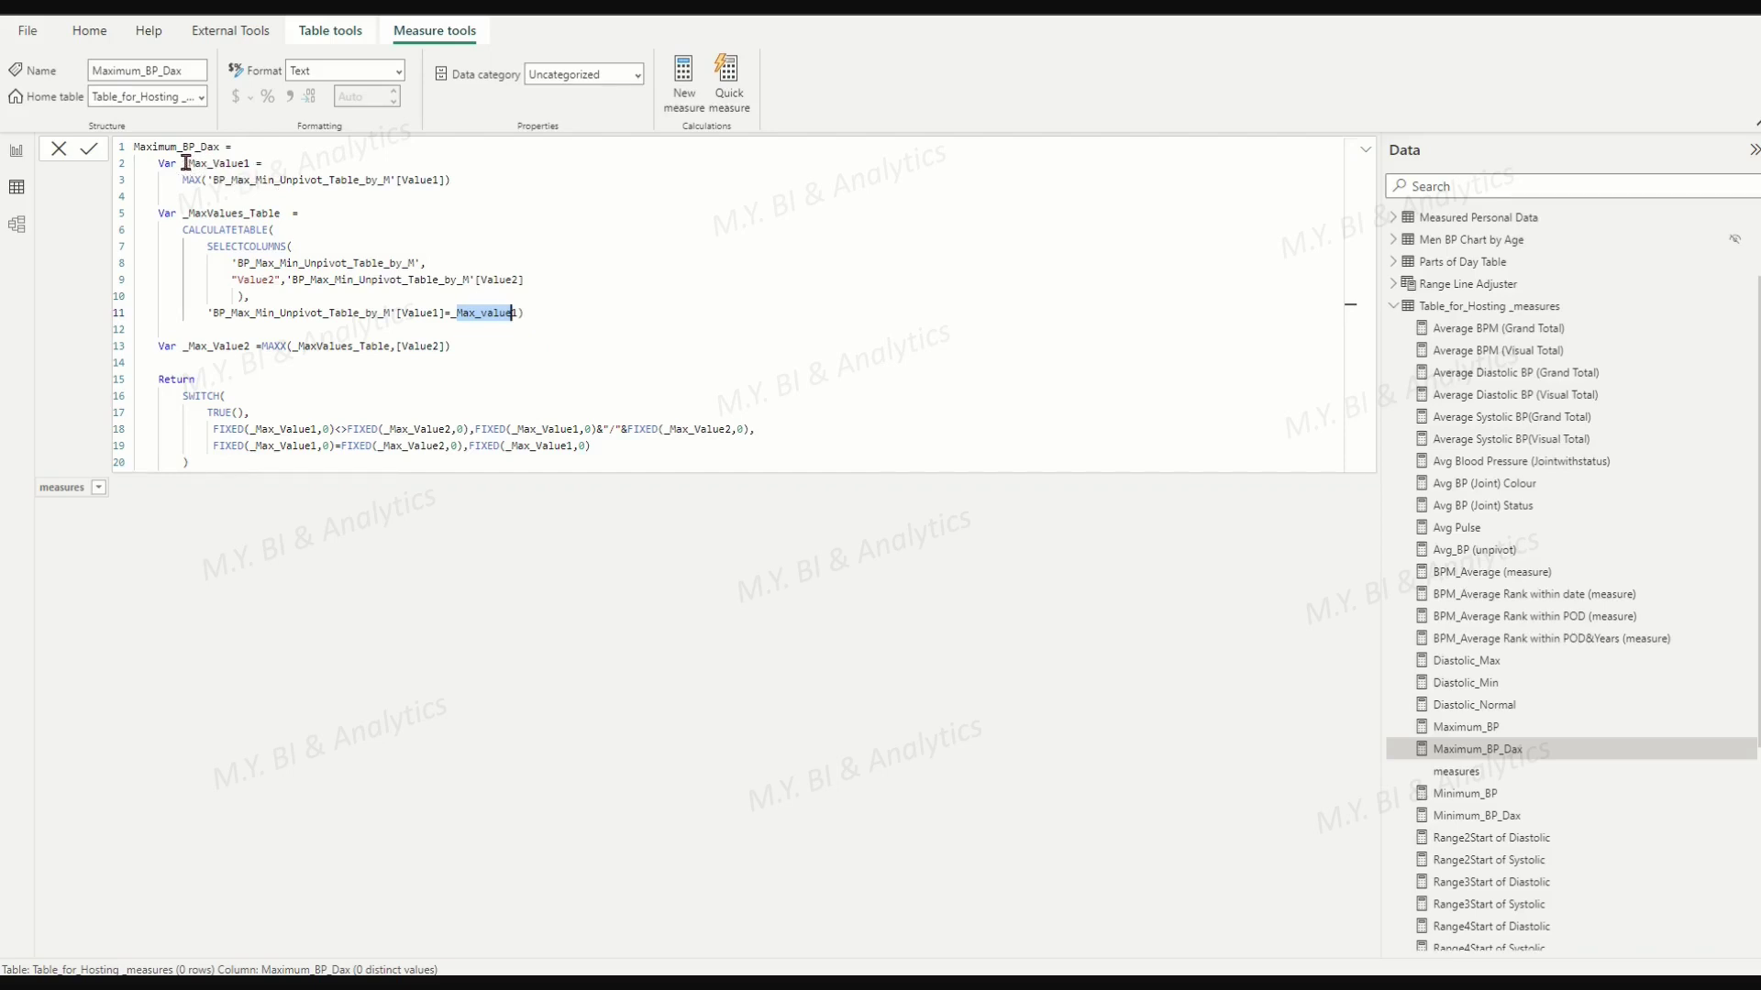
drag(185, 163, 254, 165)
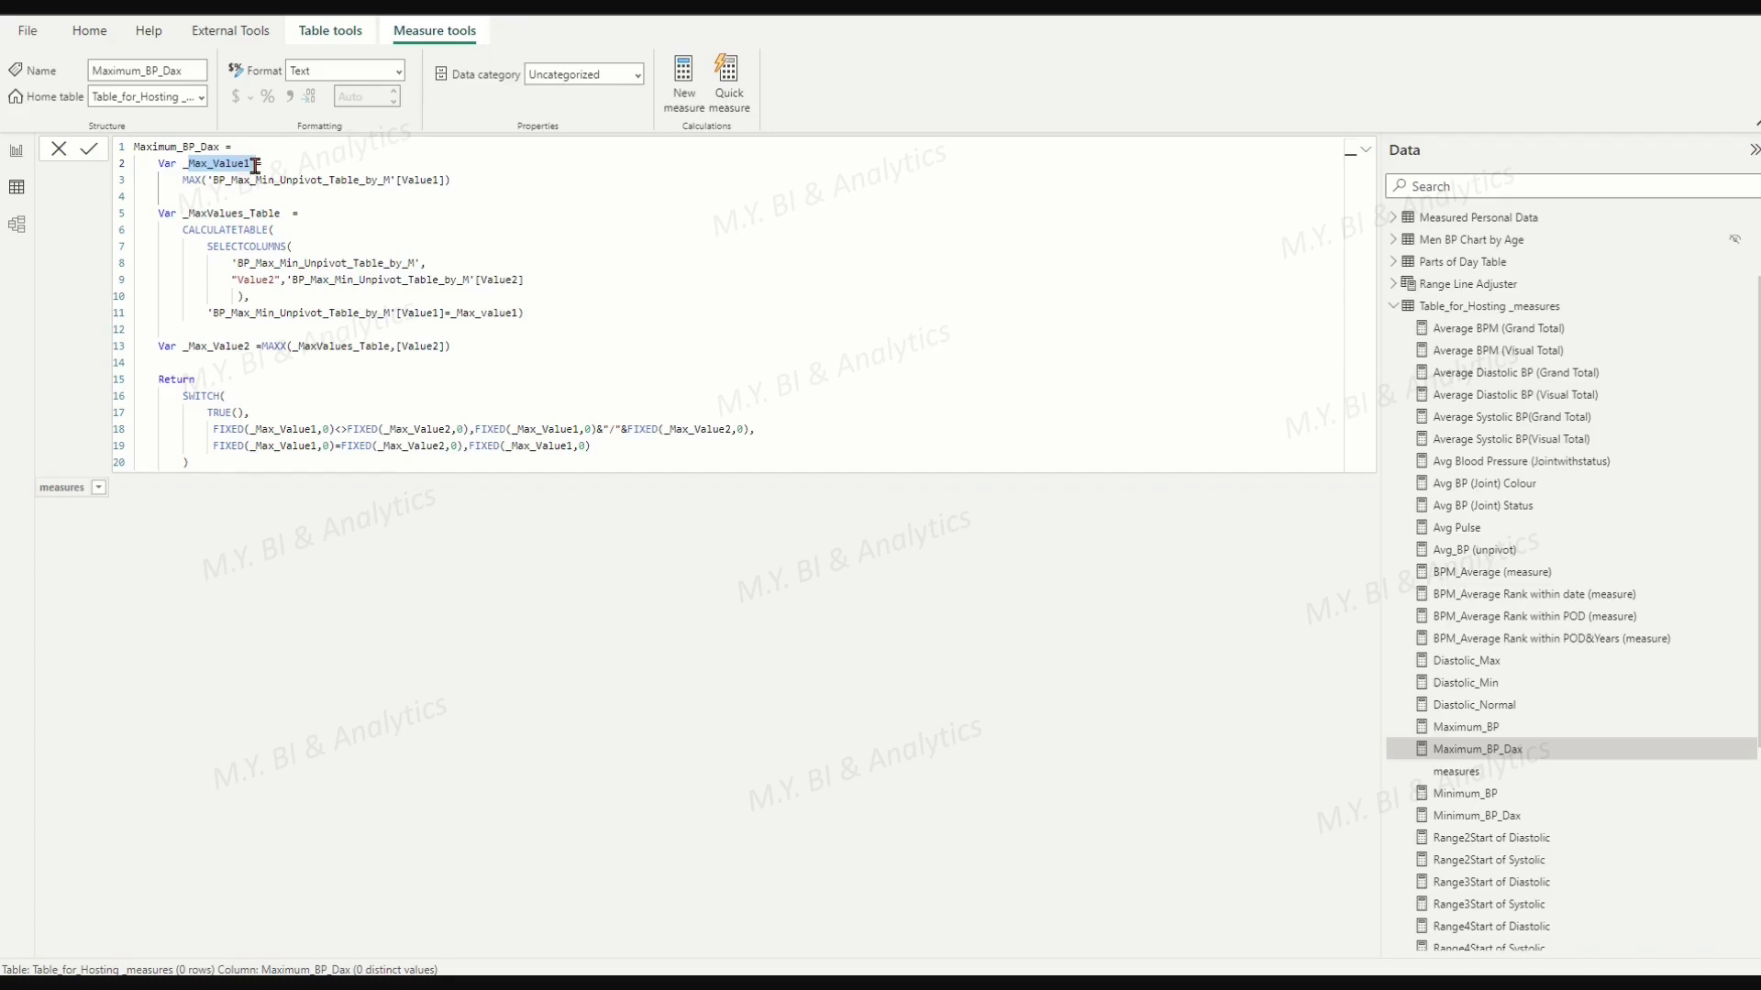
click(602, 288)
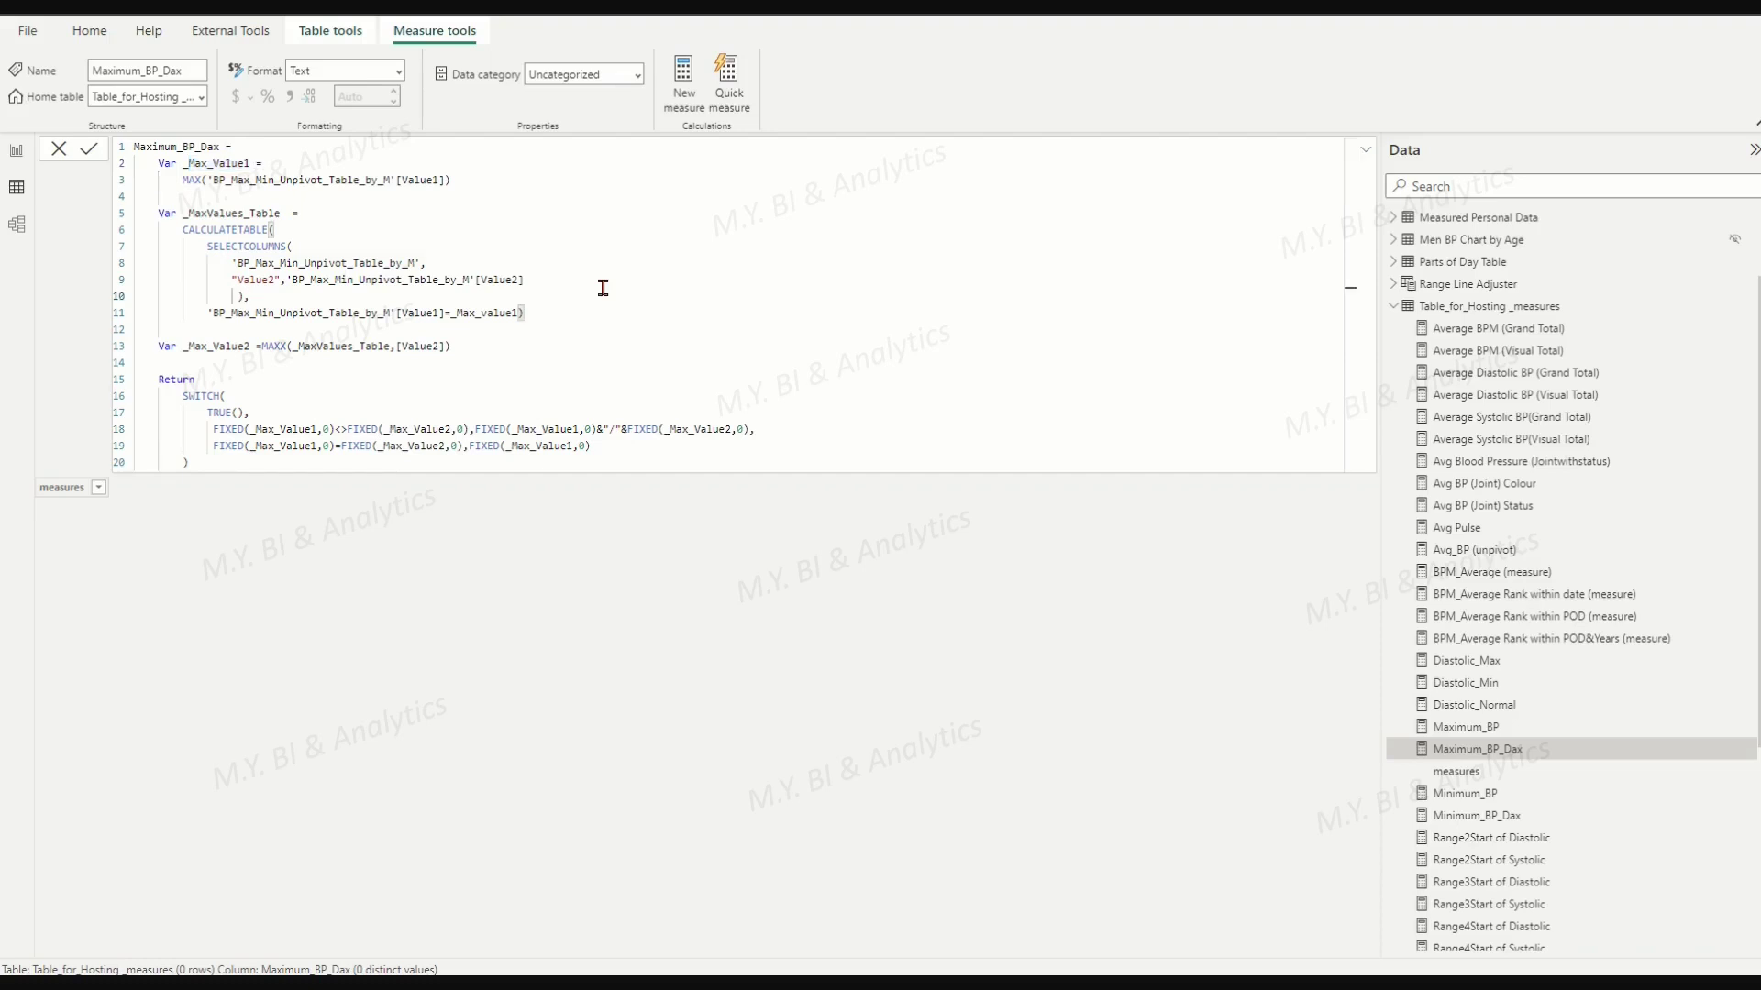
click(463, 345)
Highlight the _Max_Value2 variable and the combined max value text expression.
drag(184, 346, 240, 347)
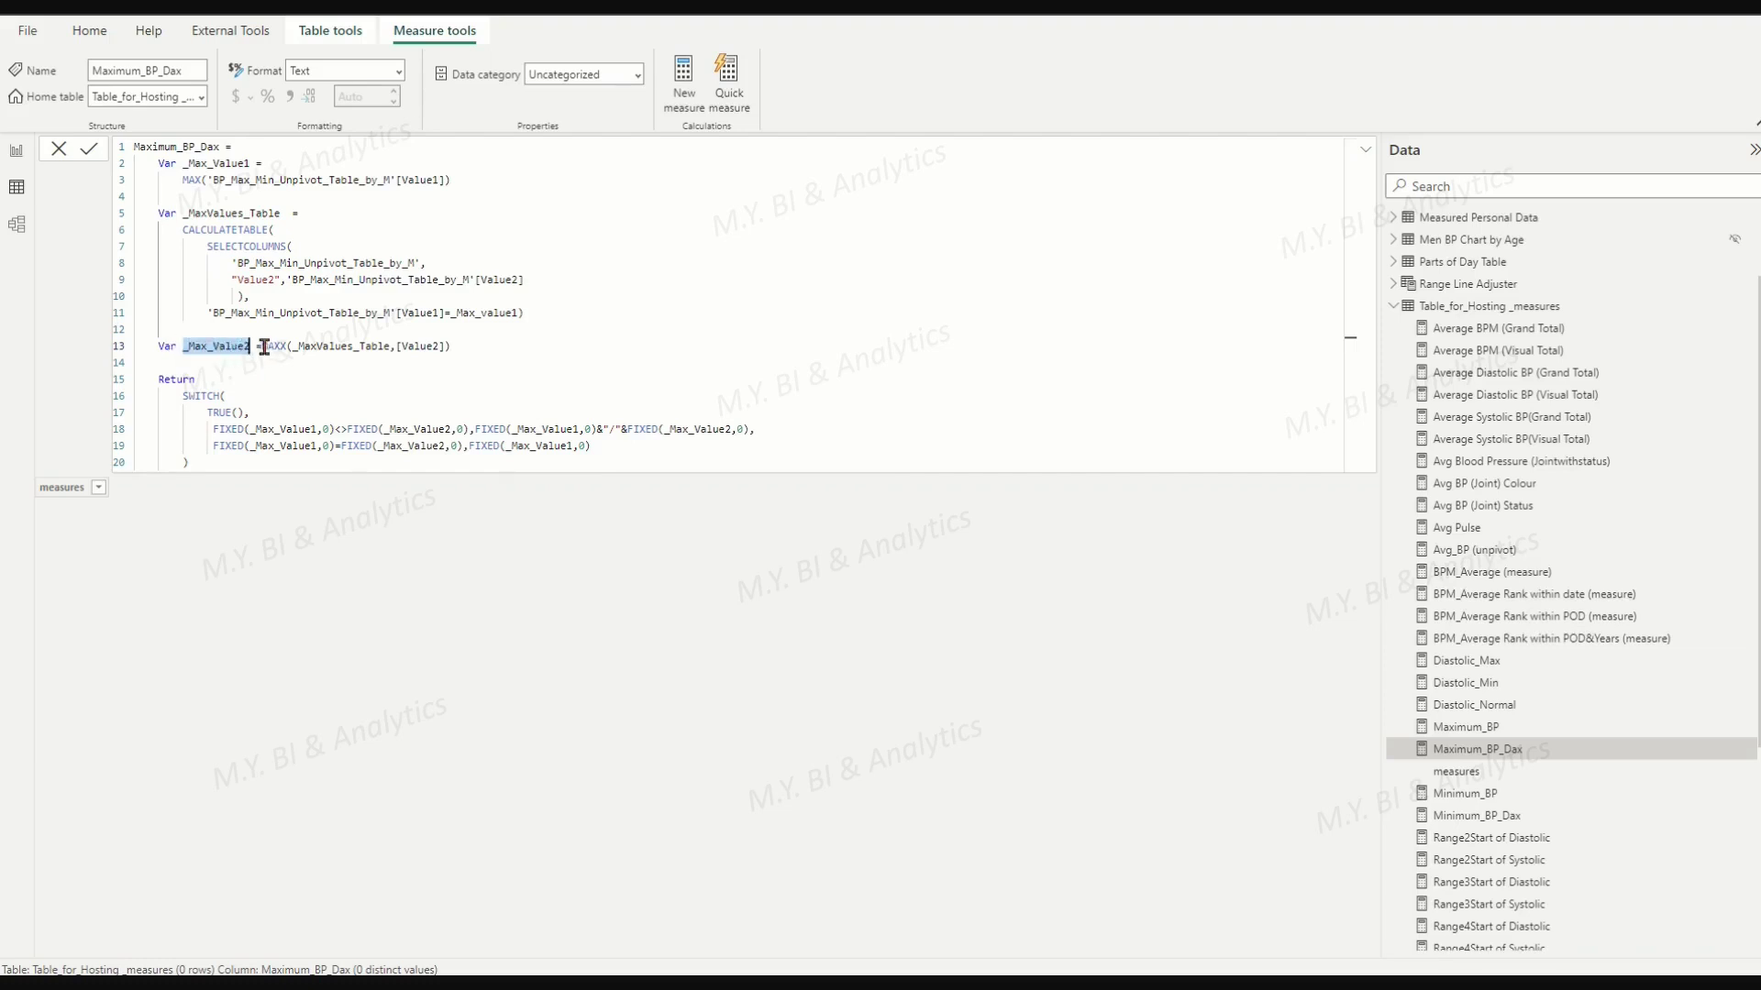
click(262, 346)
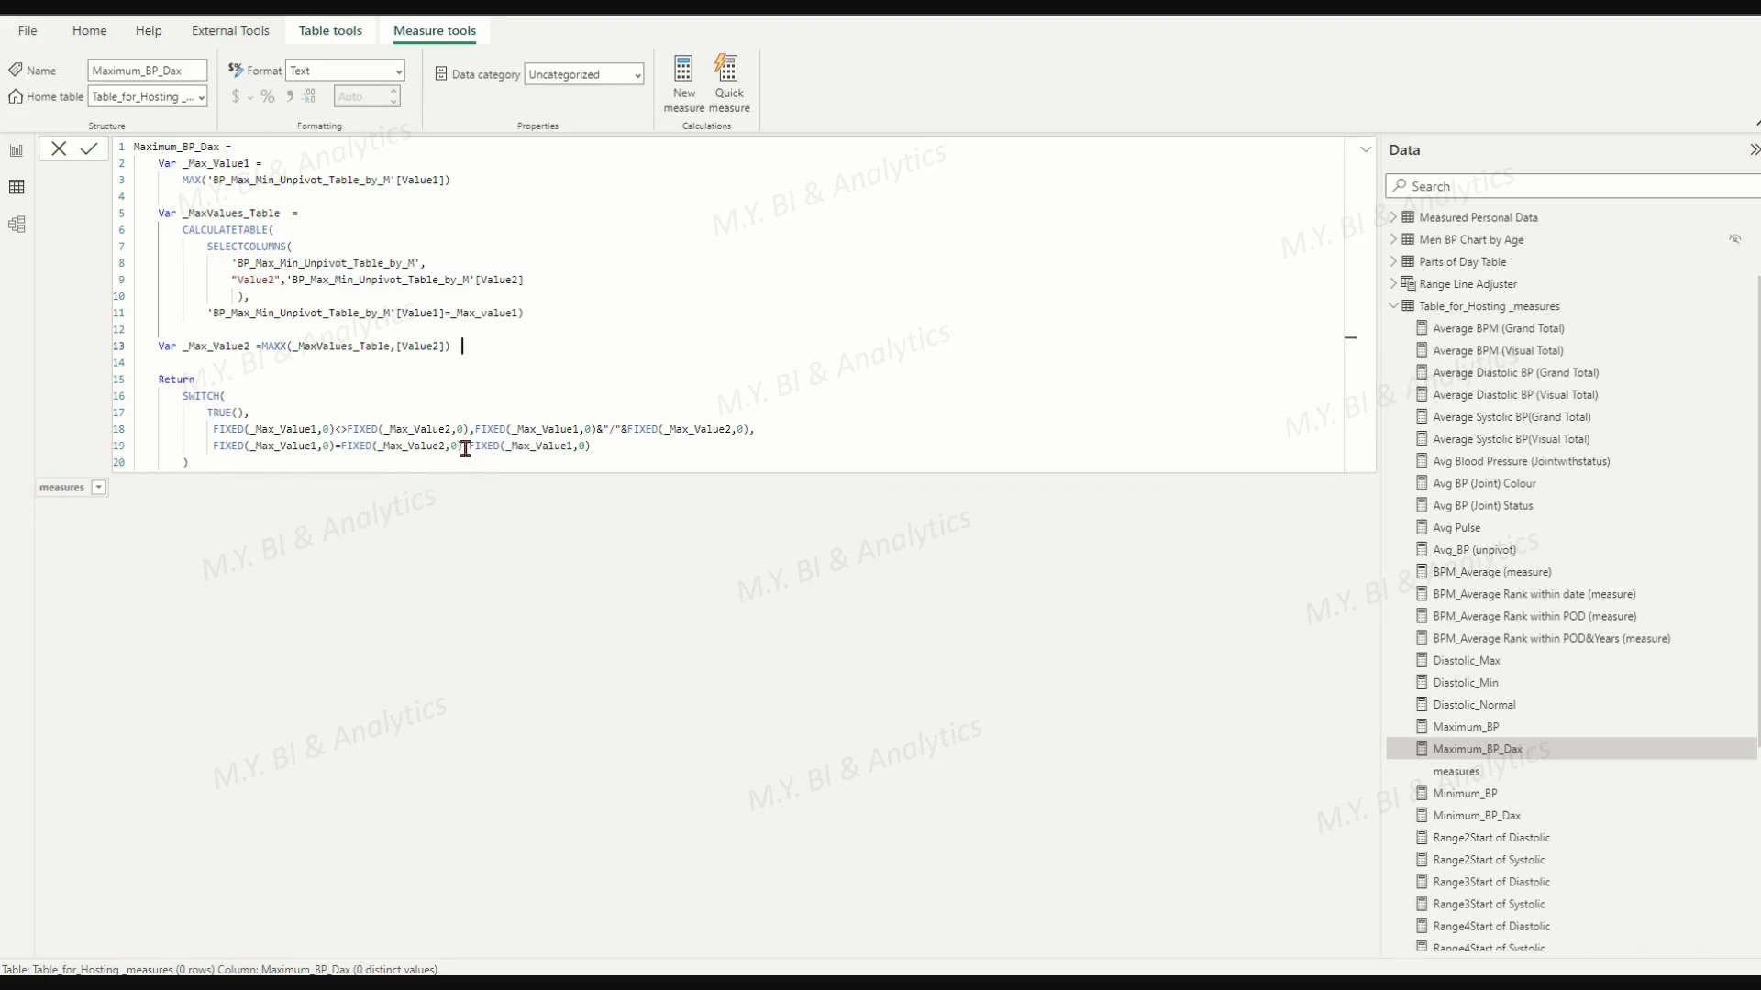
click(466, 448)
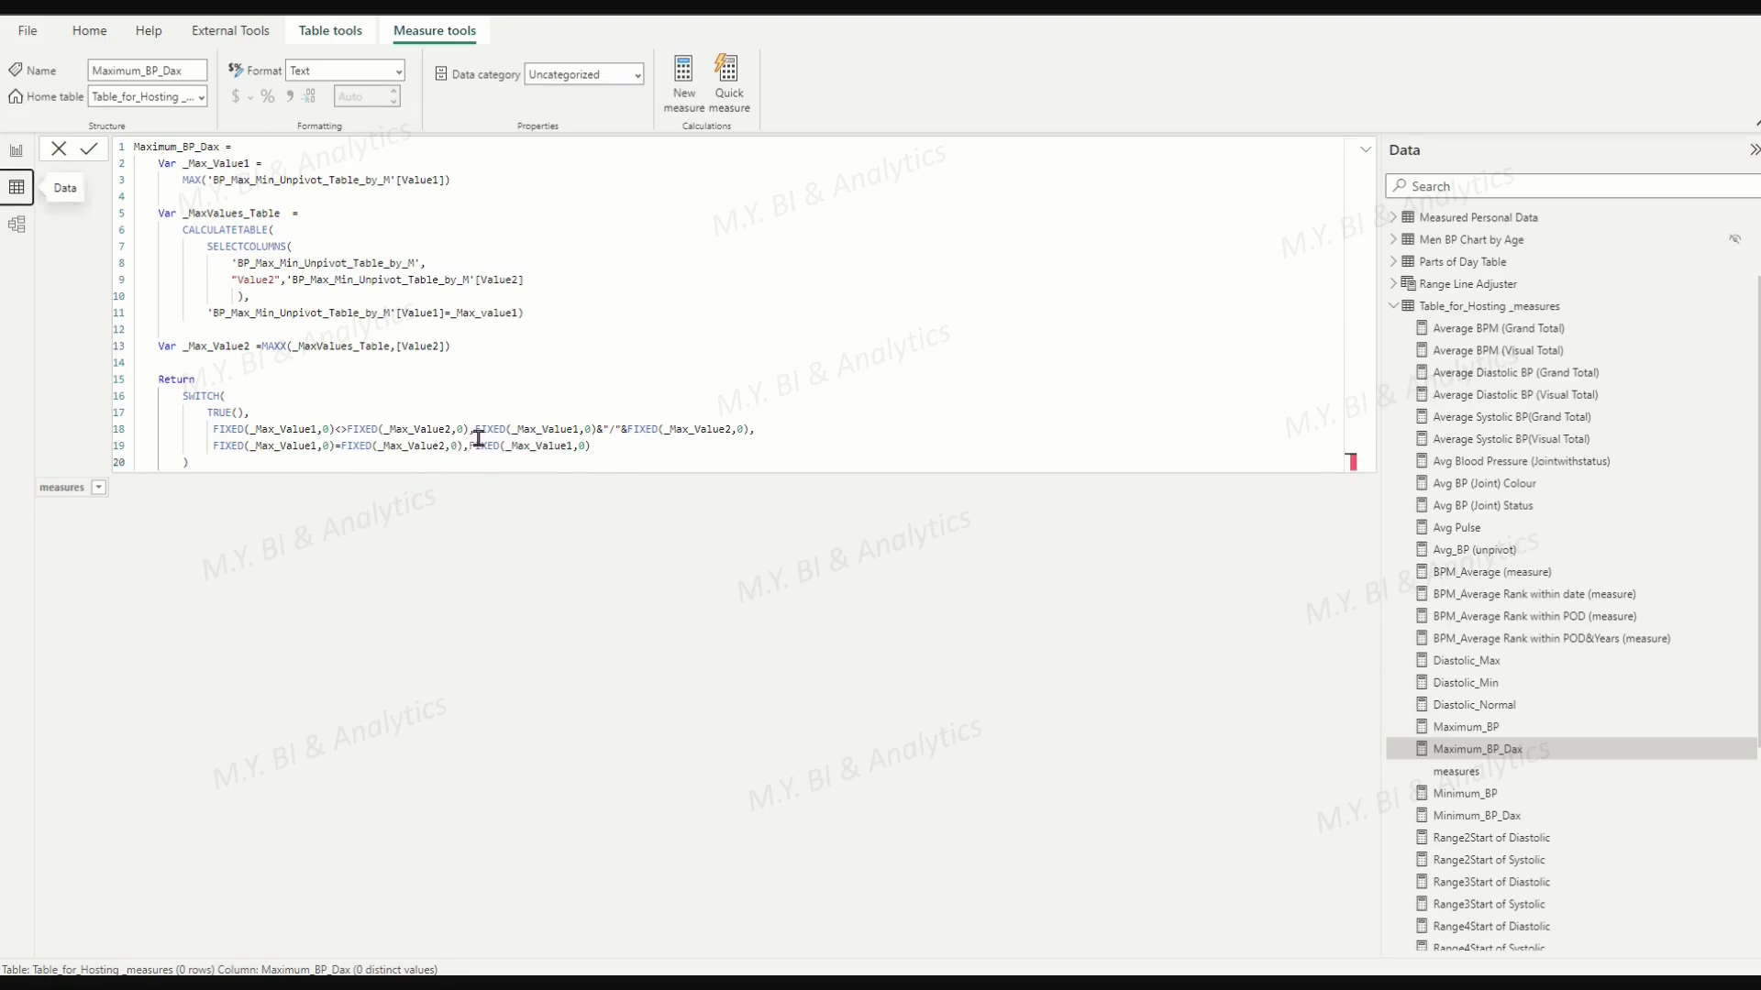
drag(473, 429, 744, 434)
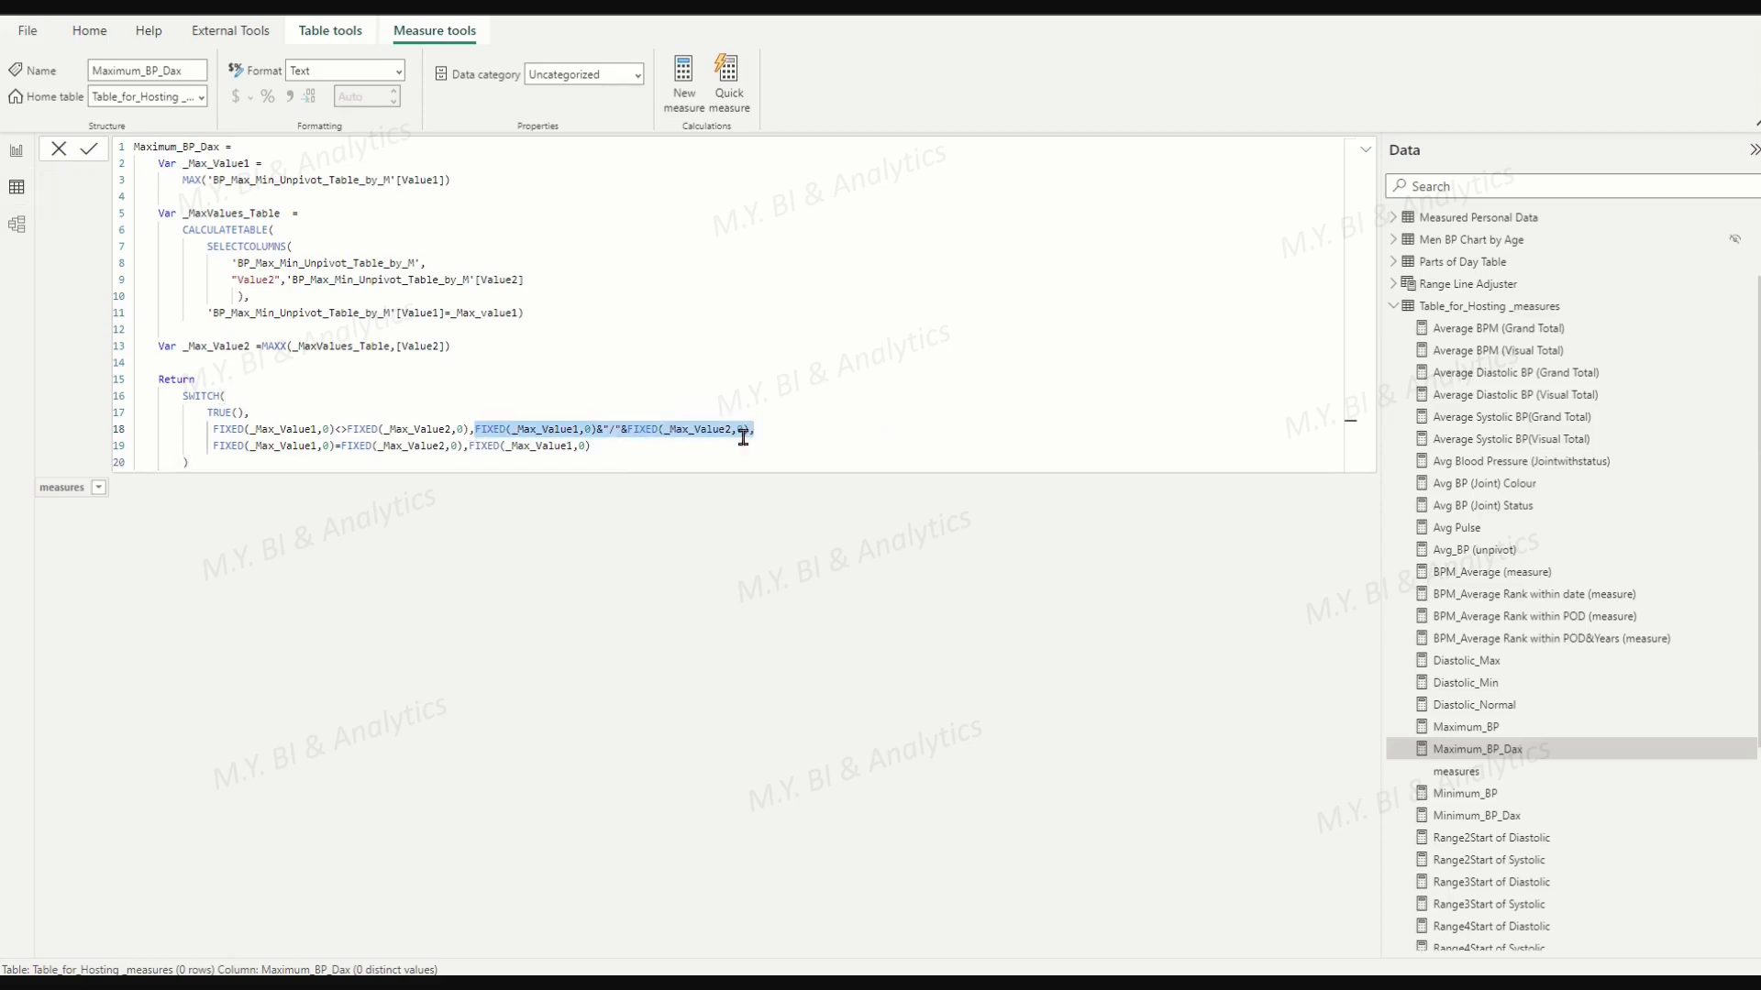
click(651, 459)
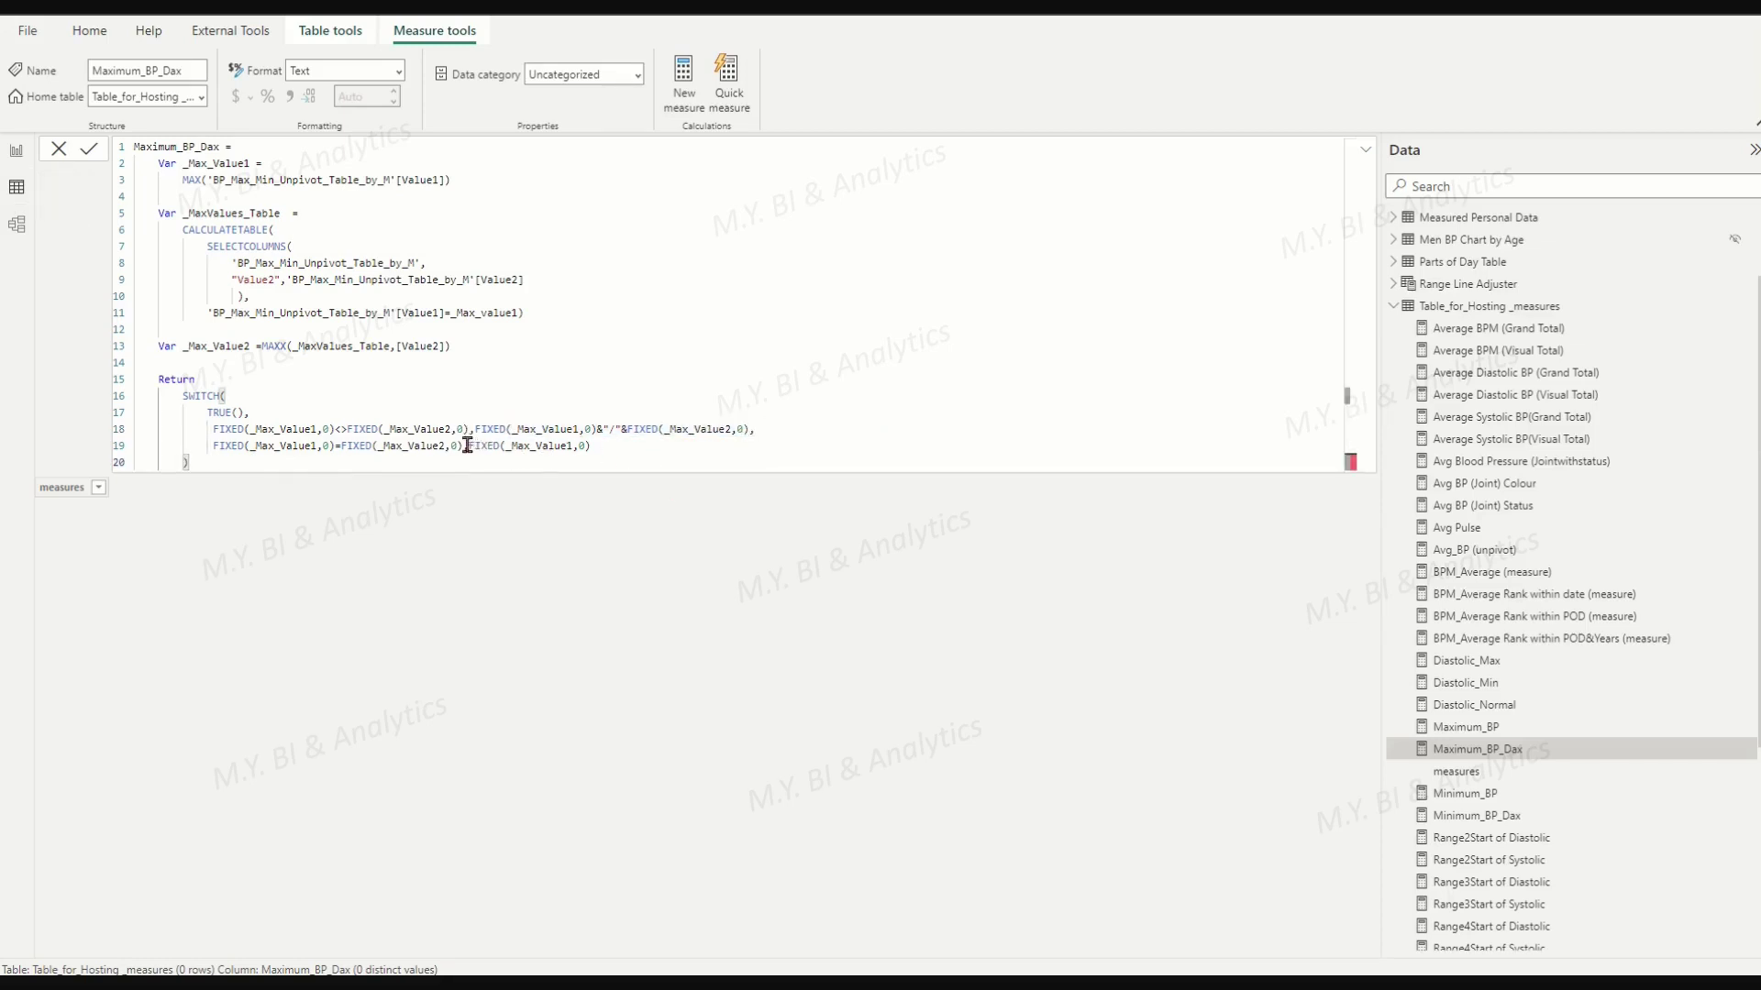
Highlight the single max result on line 19, commit Maximum_BP_Dax, and return to Report view.
drag(465, 446, 592, 446)
click(660, 462)
click(90, 151)
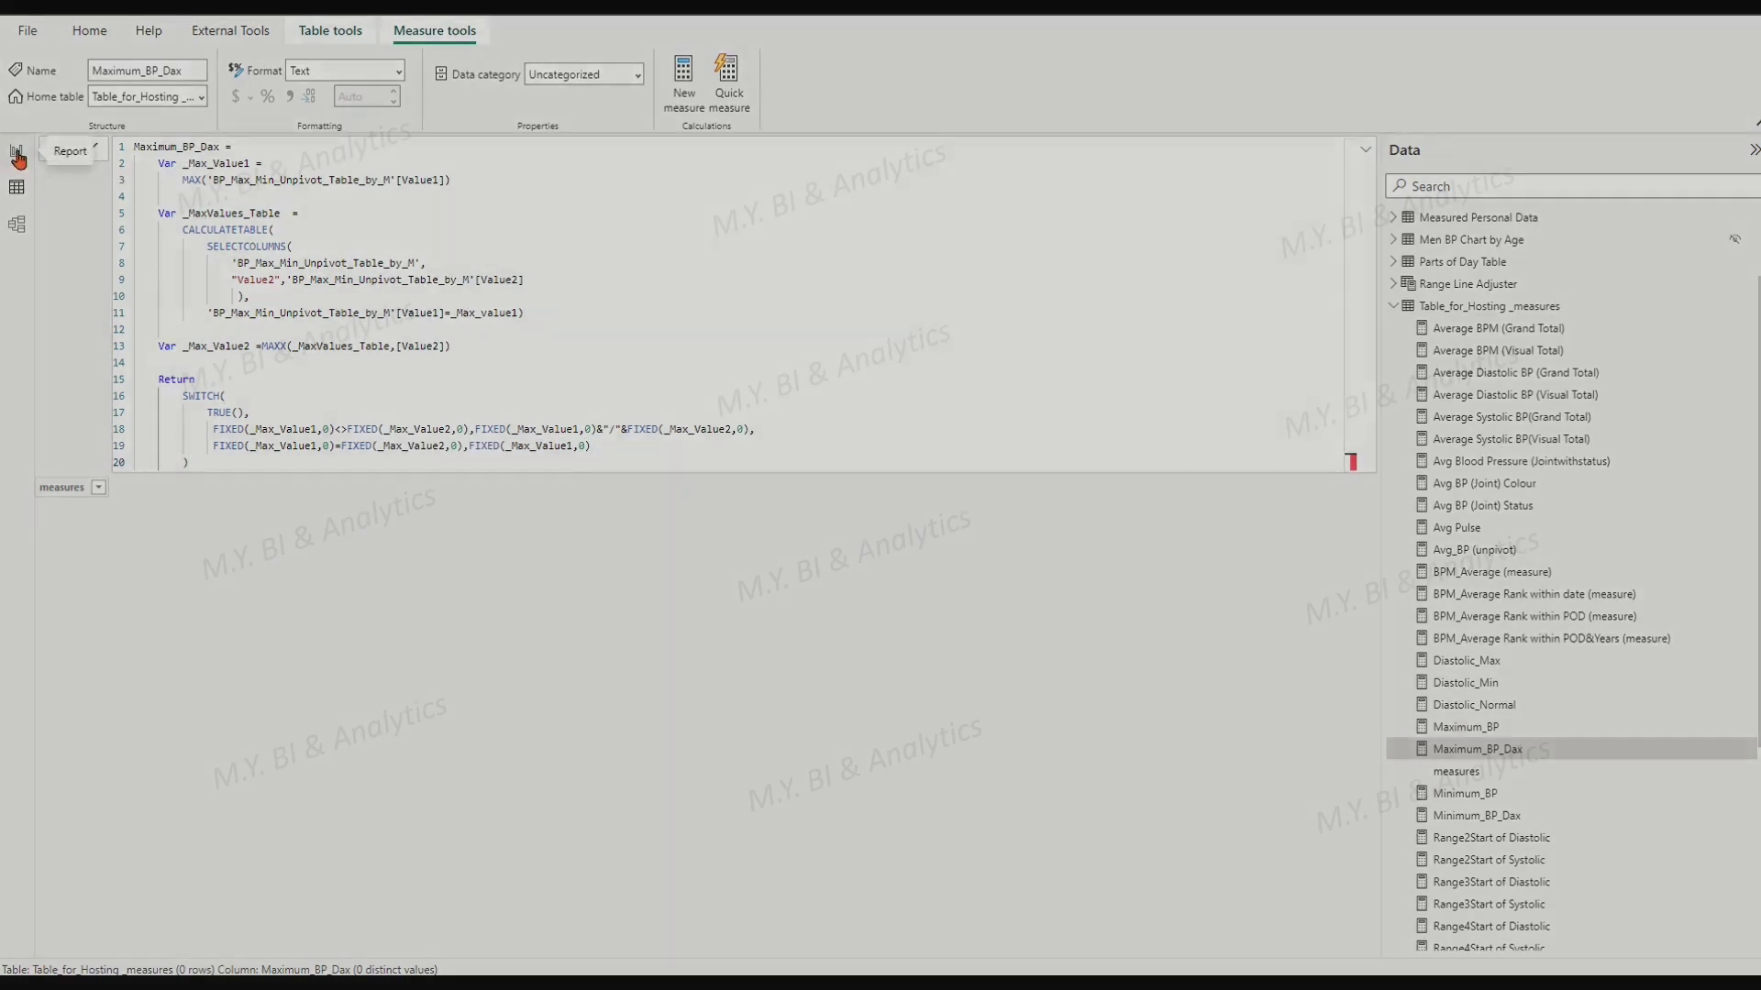
click(17, 152)
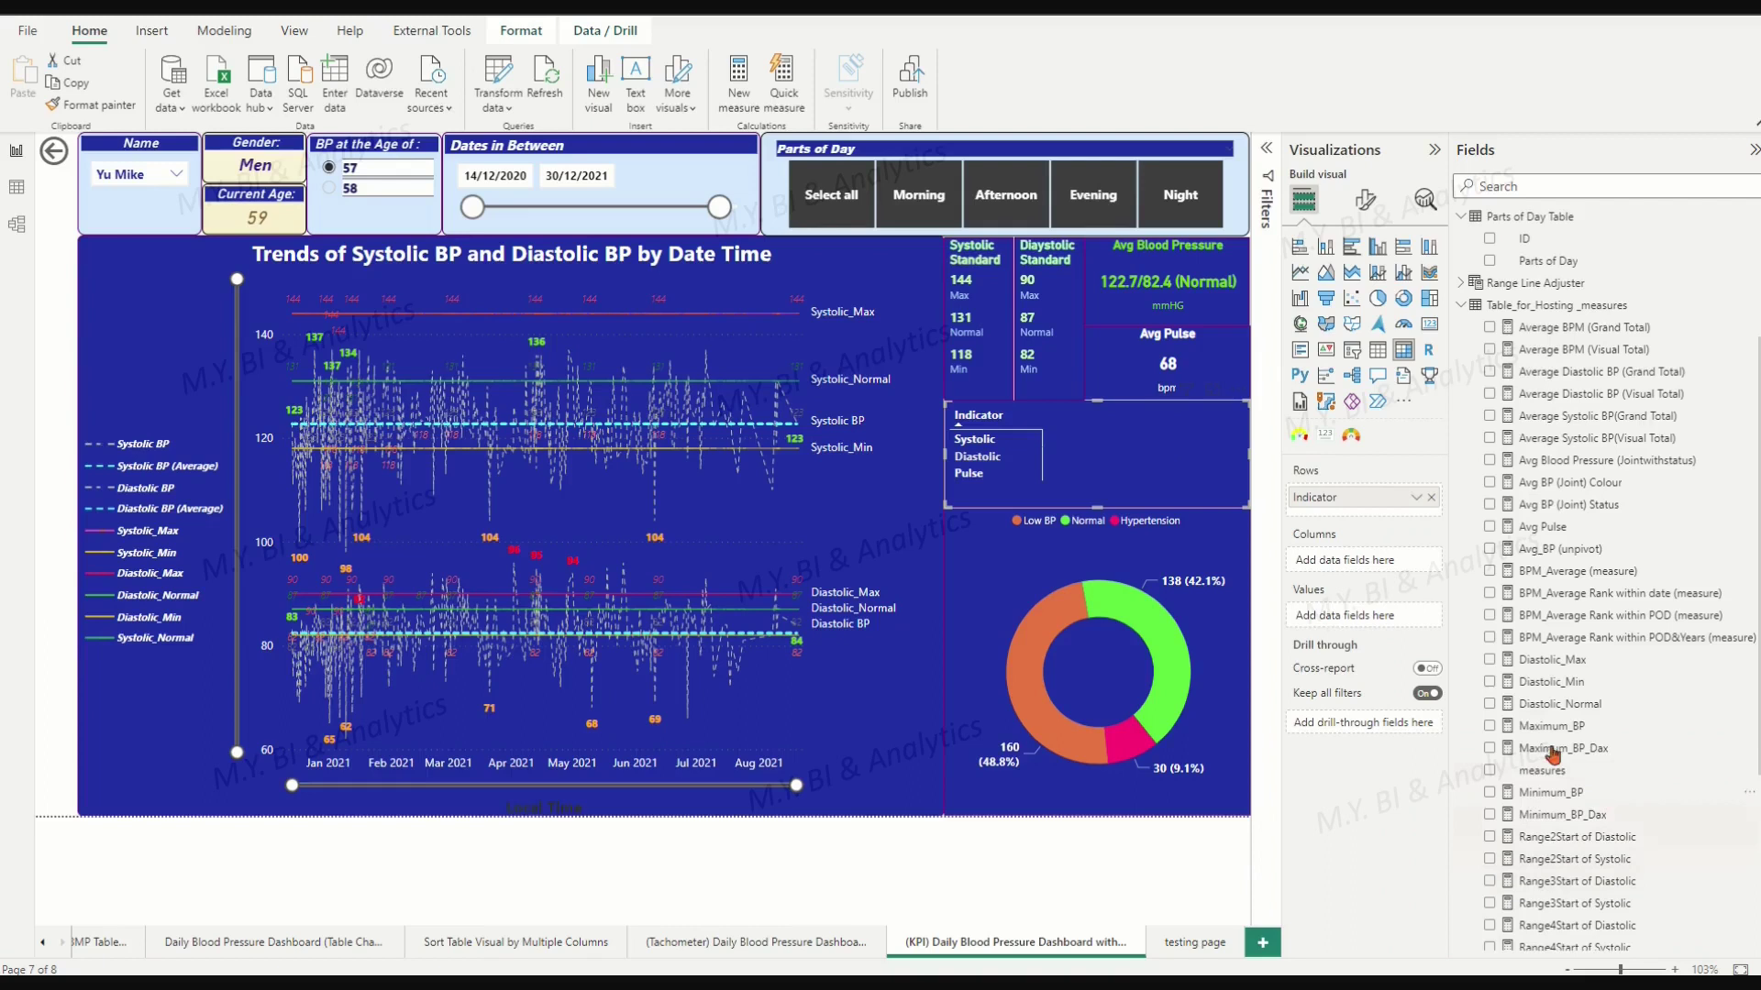
Add Maximum_BP_Dax to the Indicator table, then switch the age slicer to 58 and back to 57.
click(1490, 748)
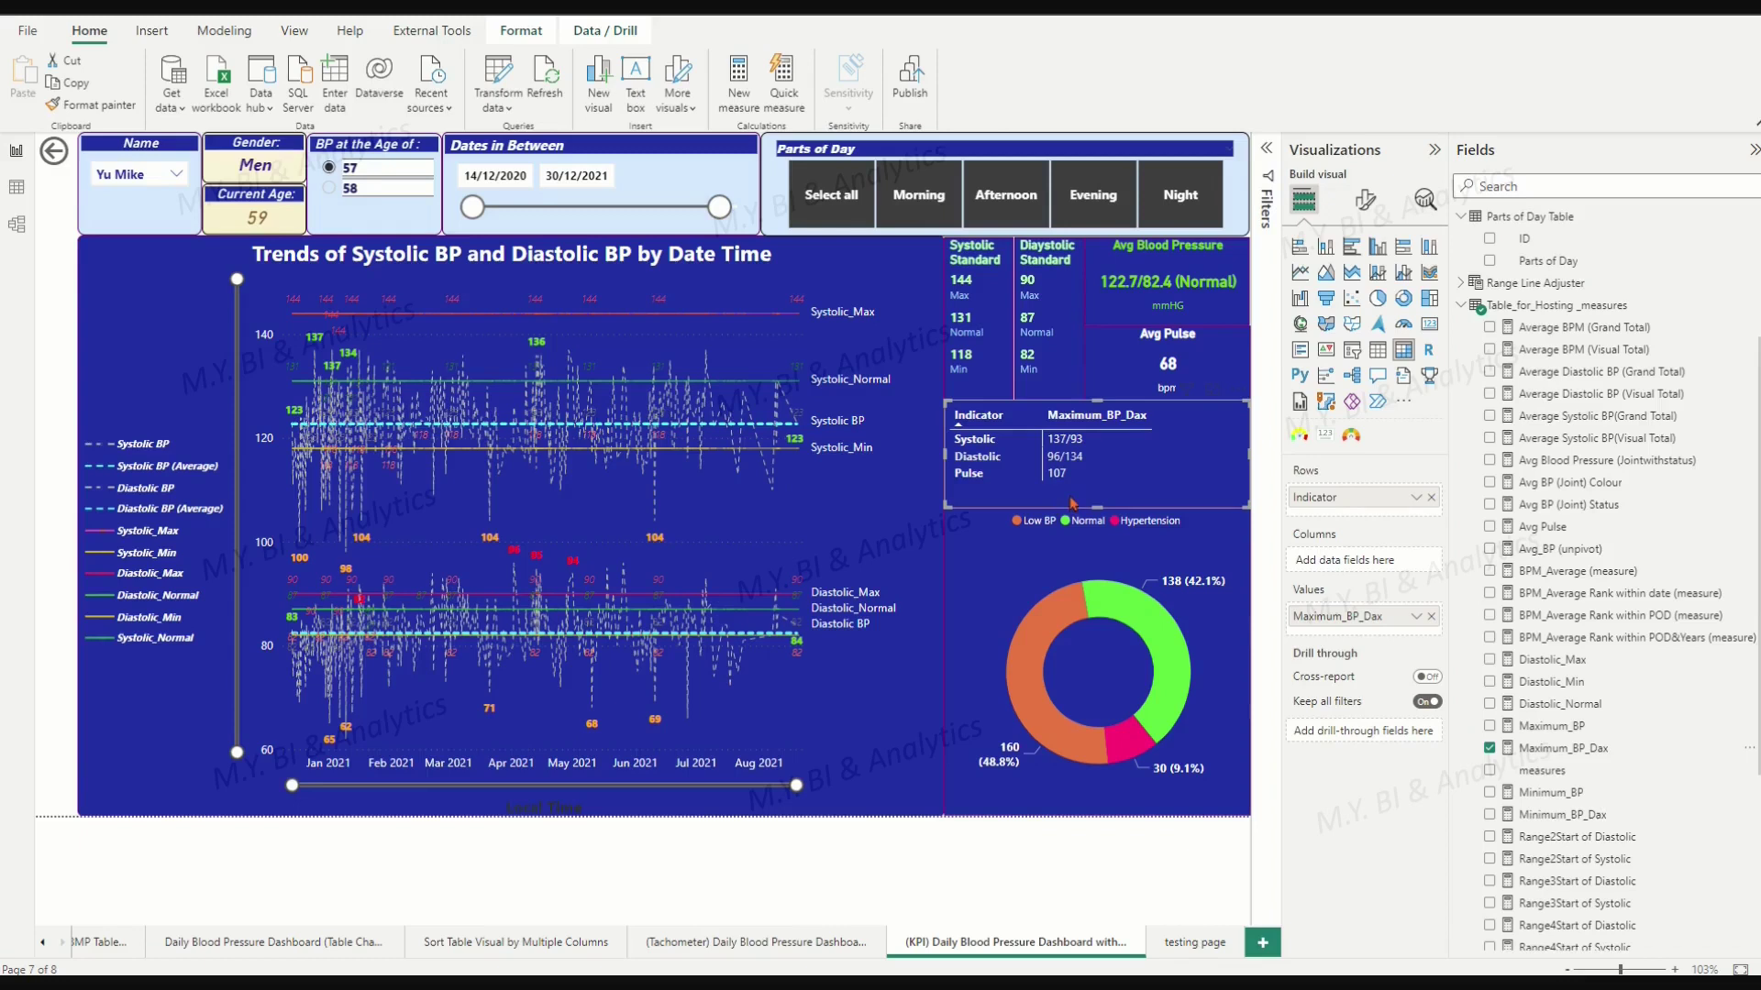
click(326, 196)
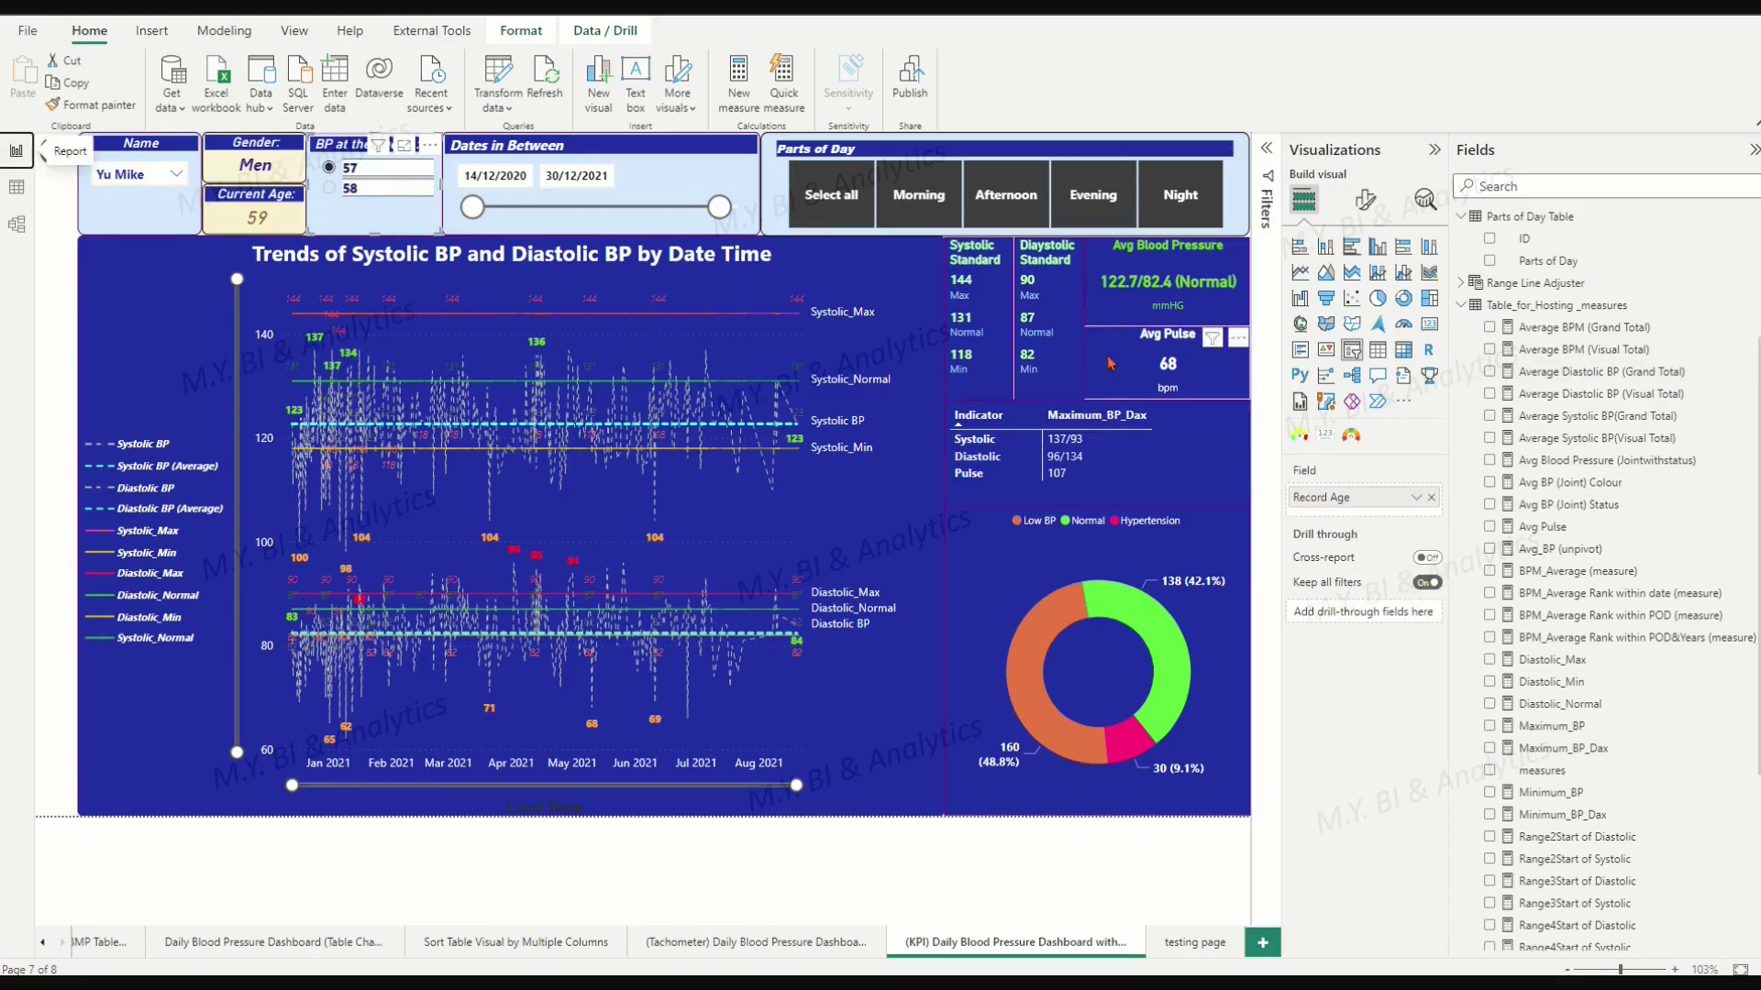
click(330, 189)
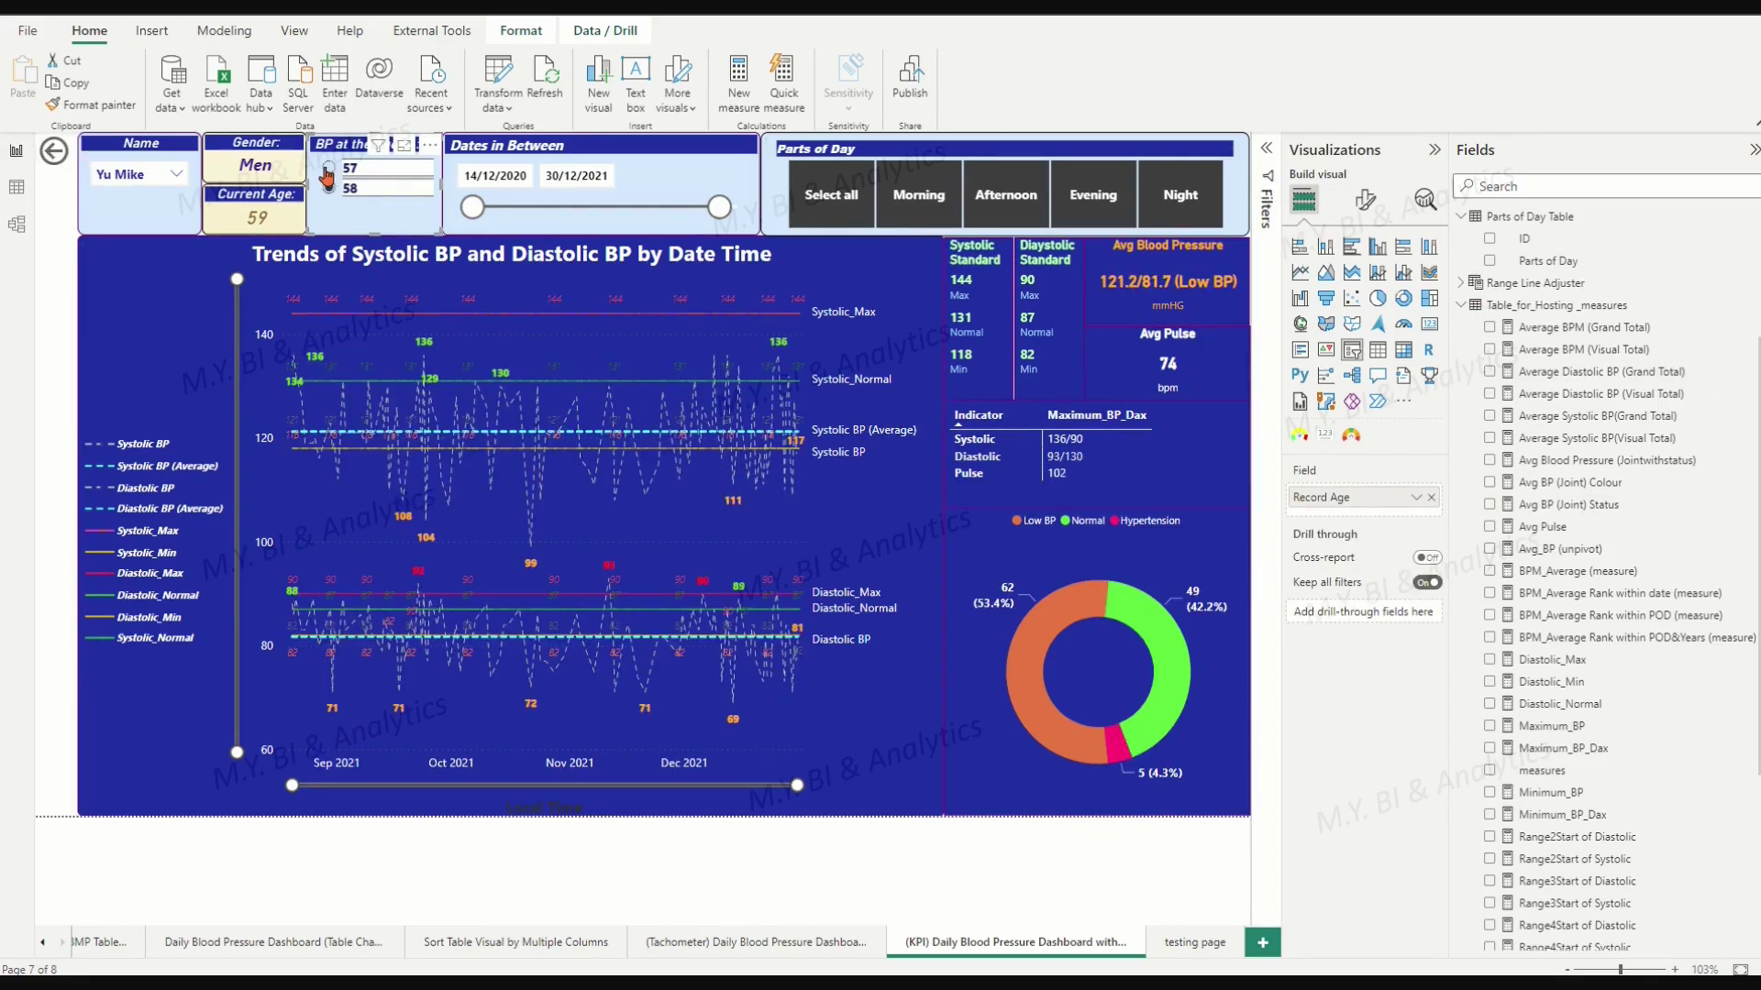
click(330, 167)
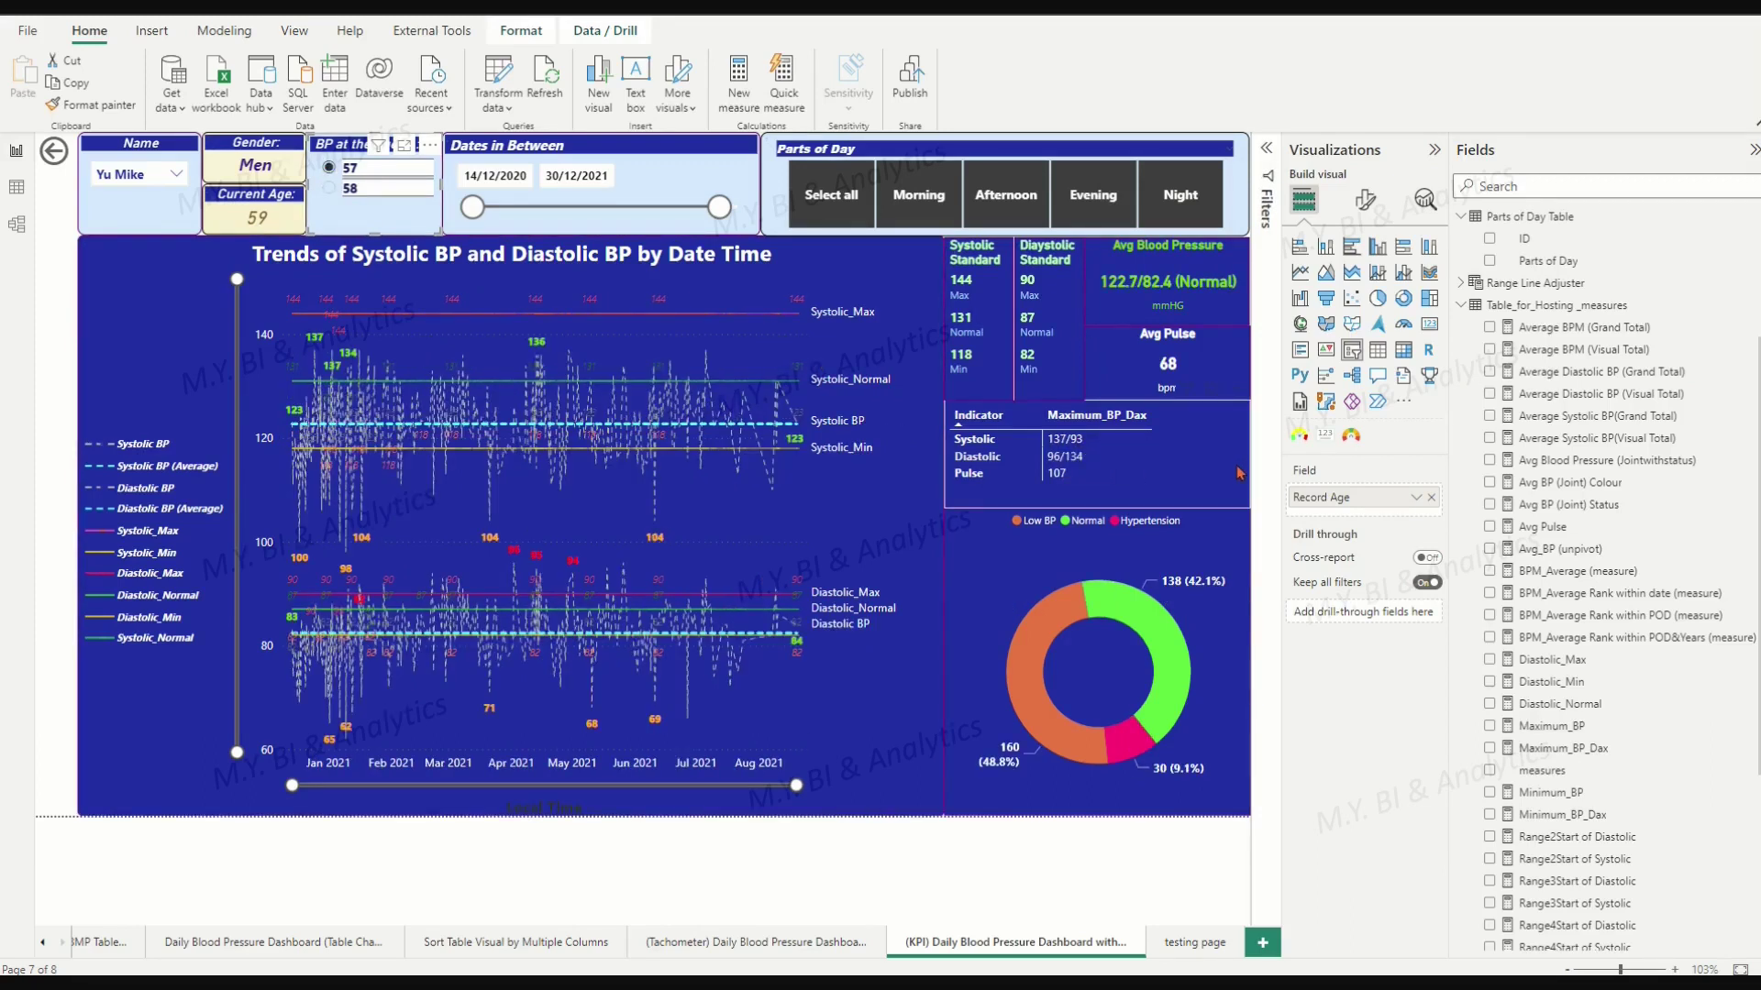
View the BP_Max_Min_Unpivot_Table_by_M rows in Data view, then open Minimum_BP_Dax on the report page.
click(18, 186)
scroll(1650, 448, up, 3)
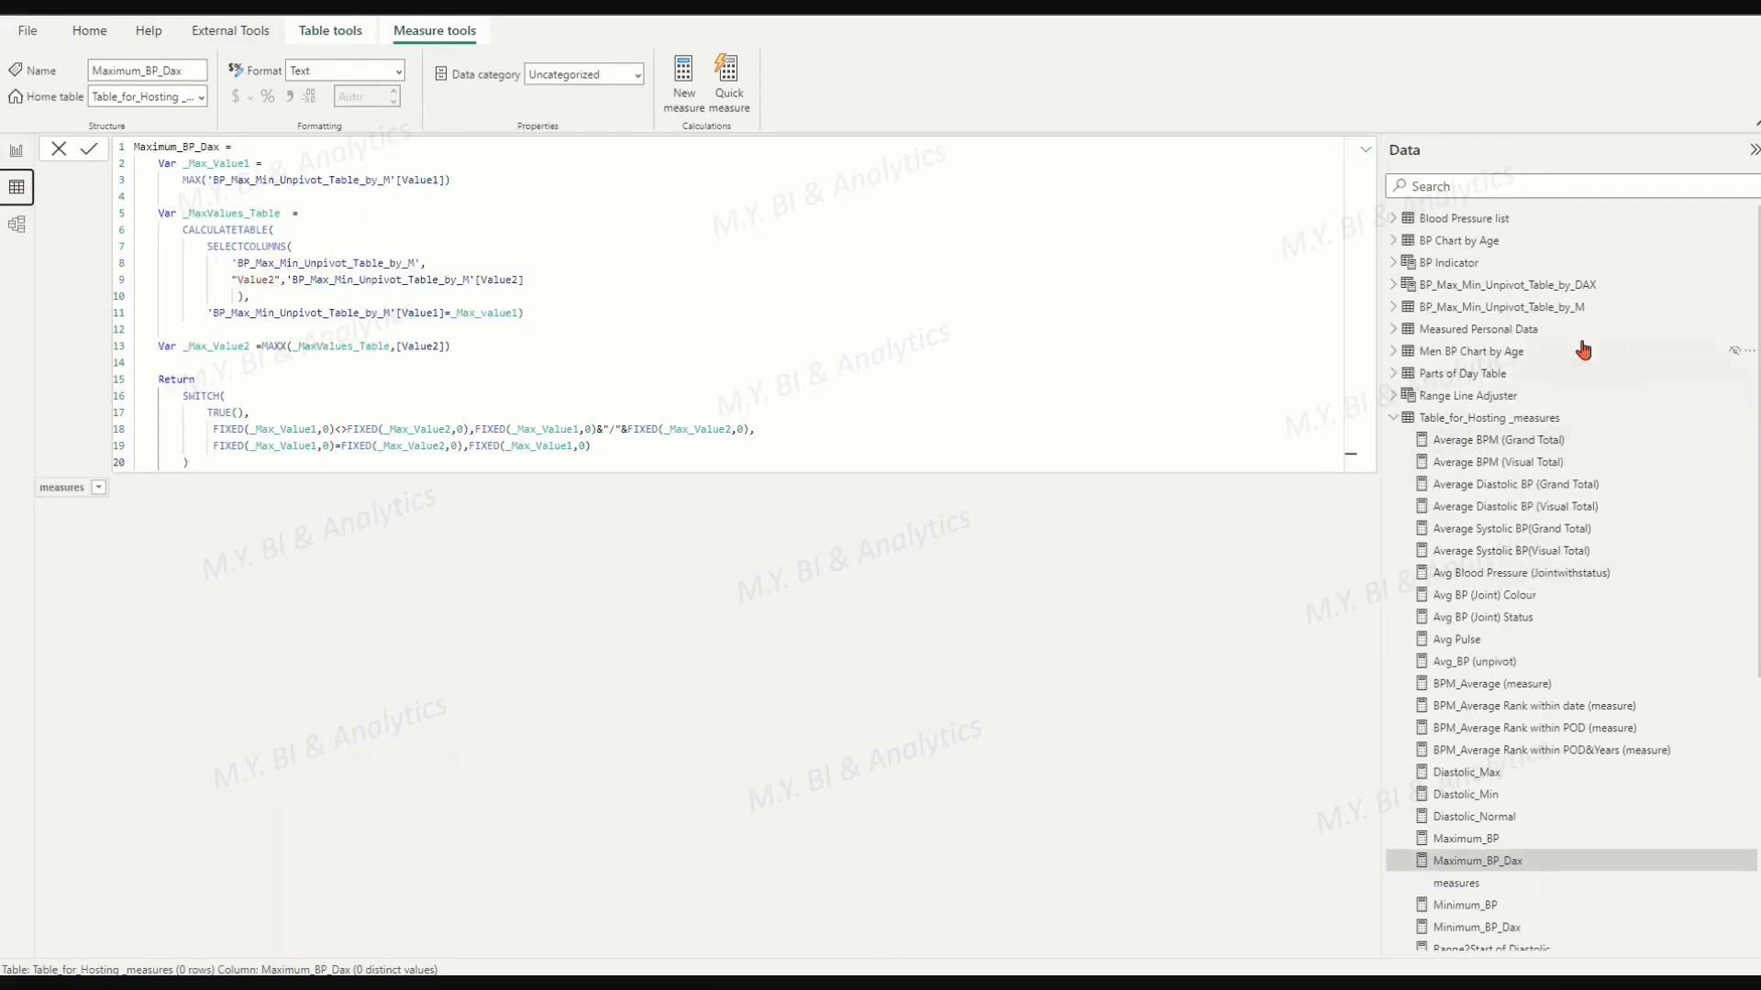
click(1565, 310)
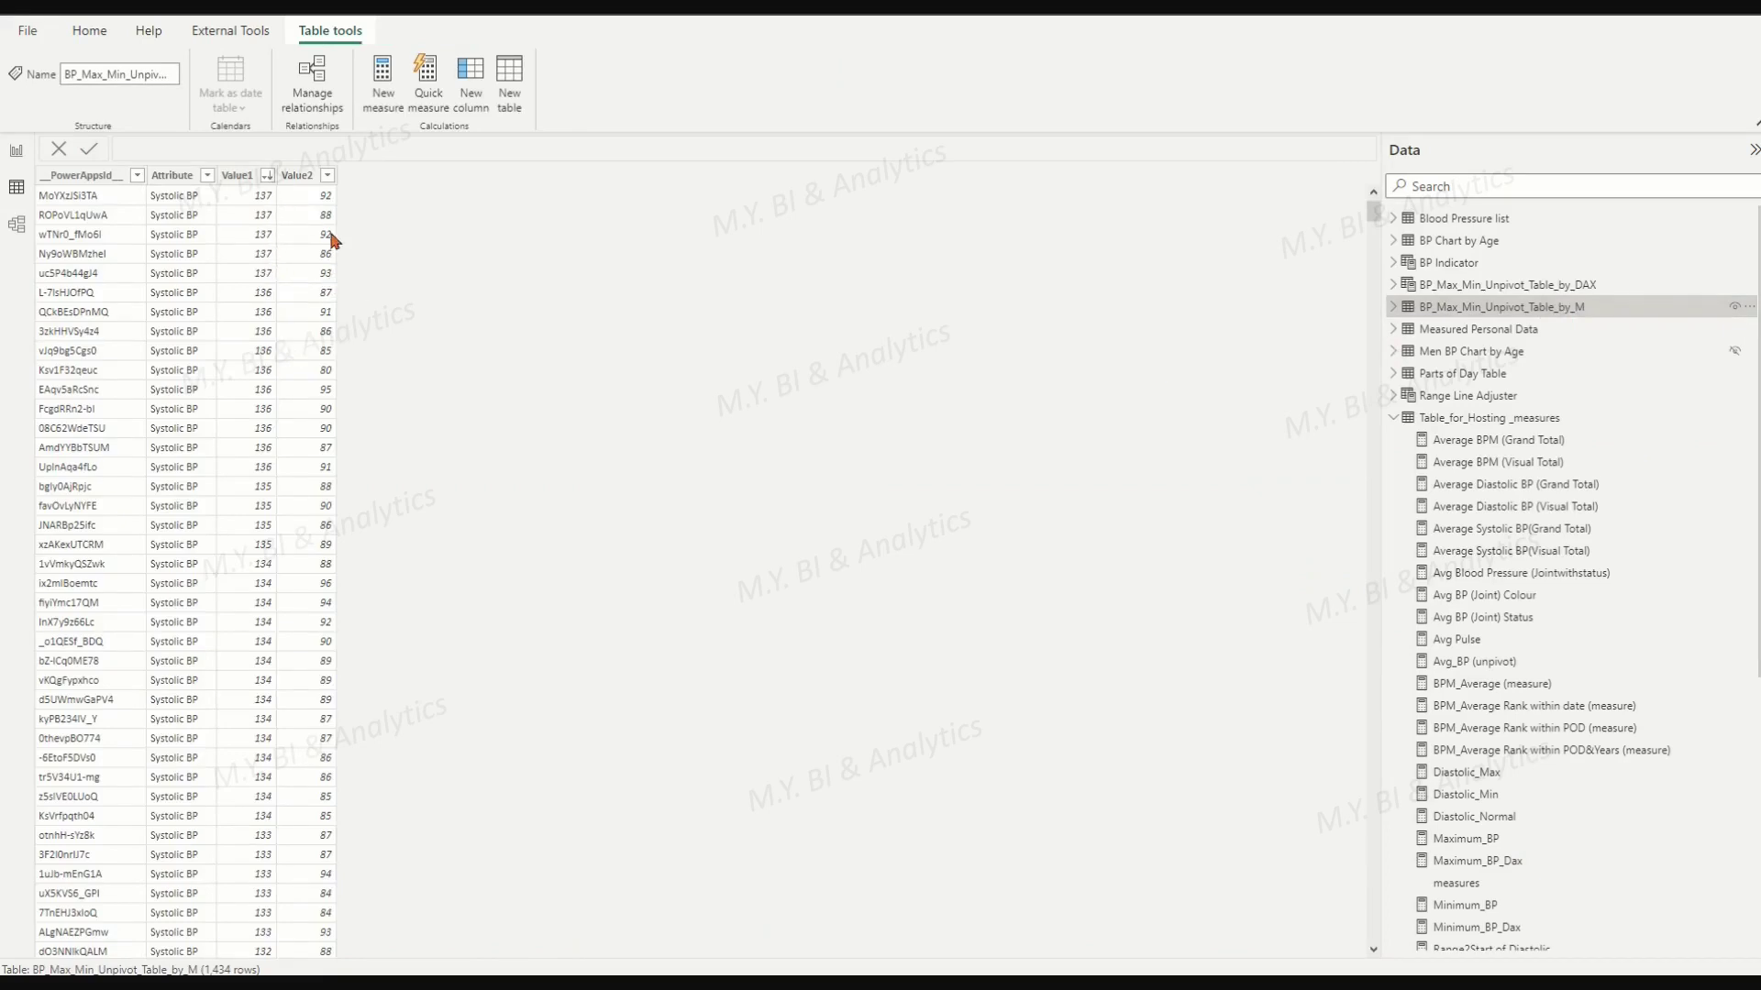
click(15, 150)
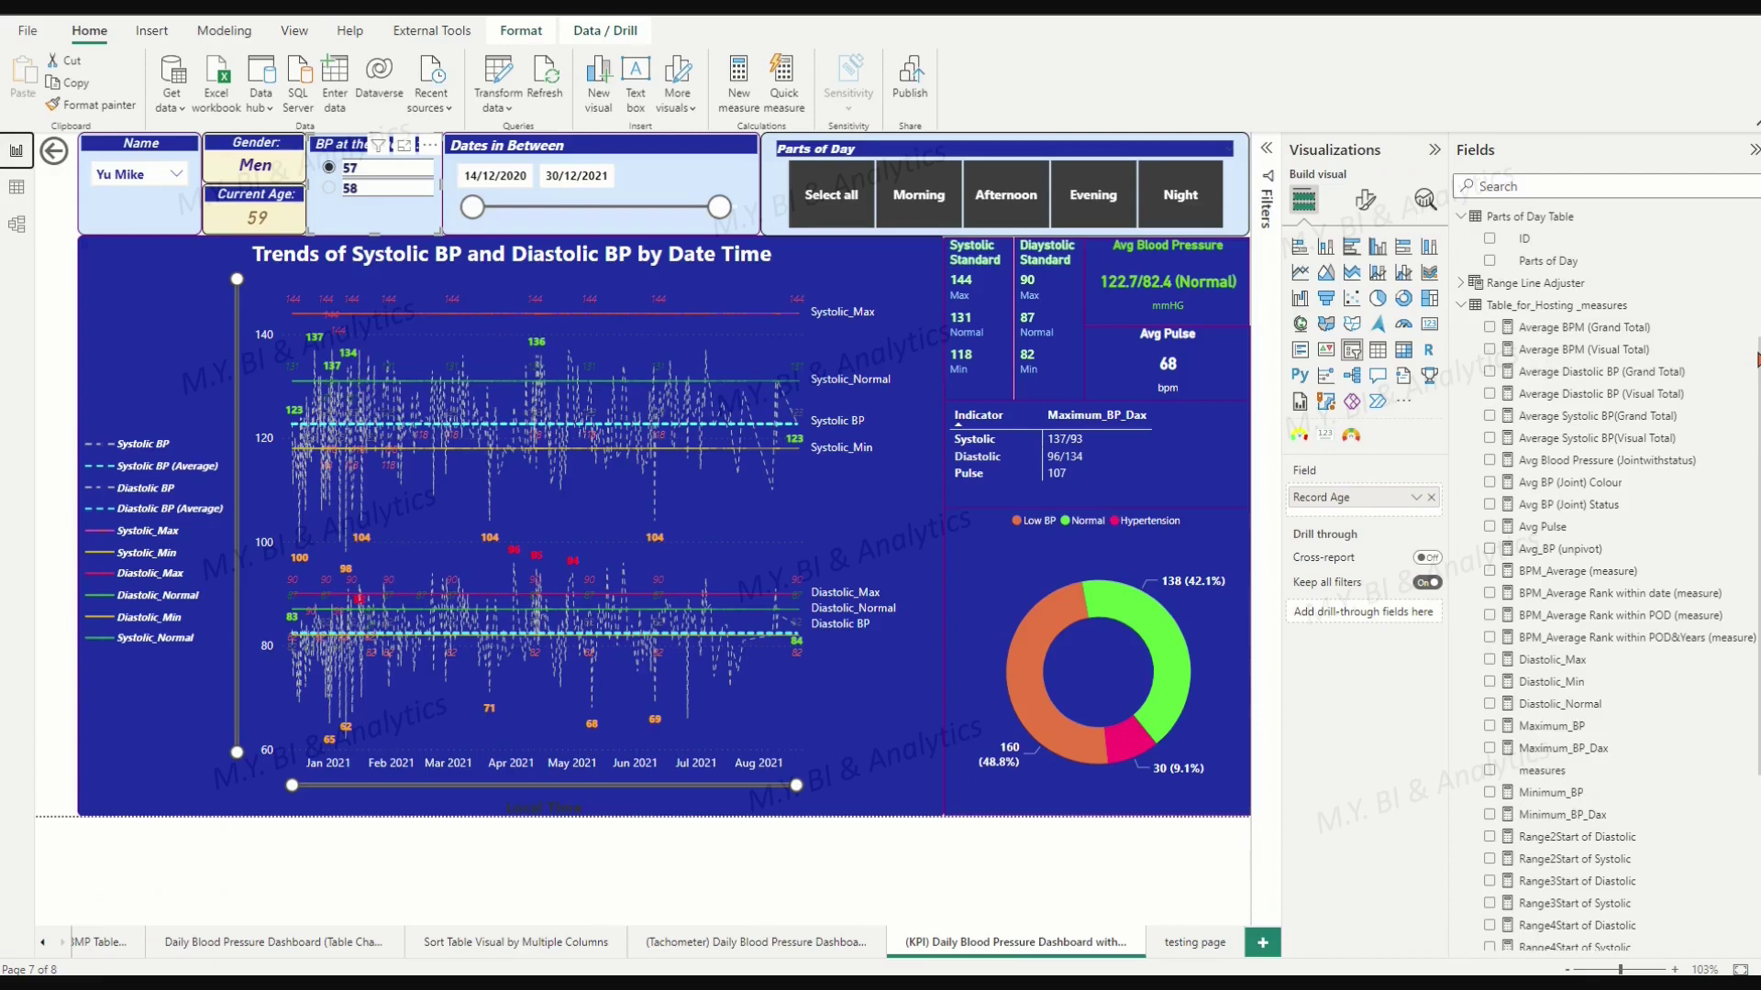
scroll(1609, 413, down, 3)
click(1562, 628)
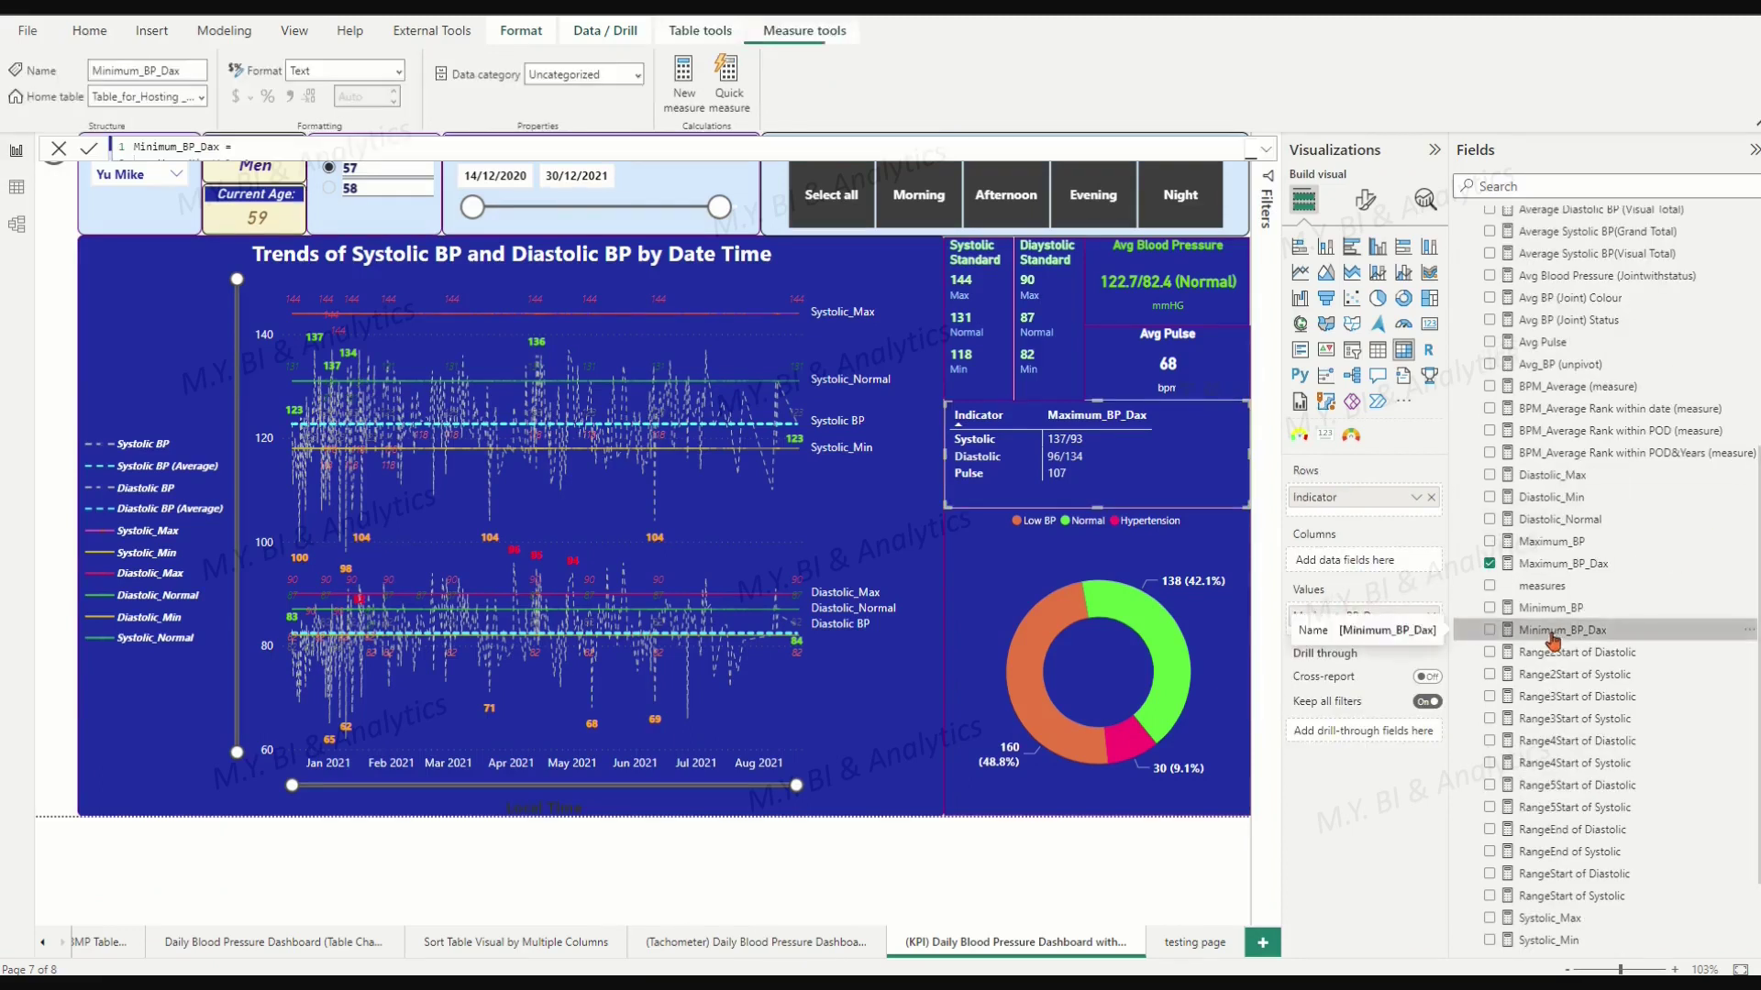
Walk through Minimum_BP_Dax's _Min_Value2 MINX line and result expressions, then open Avg_BP (unpivot).
click(1263, 151)
drag(223, 145, 171, 145)
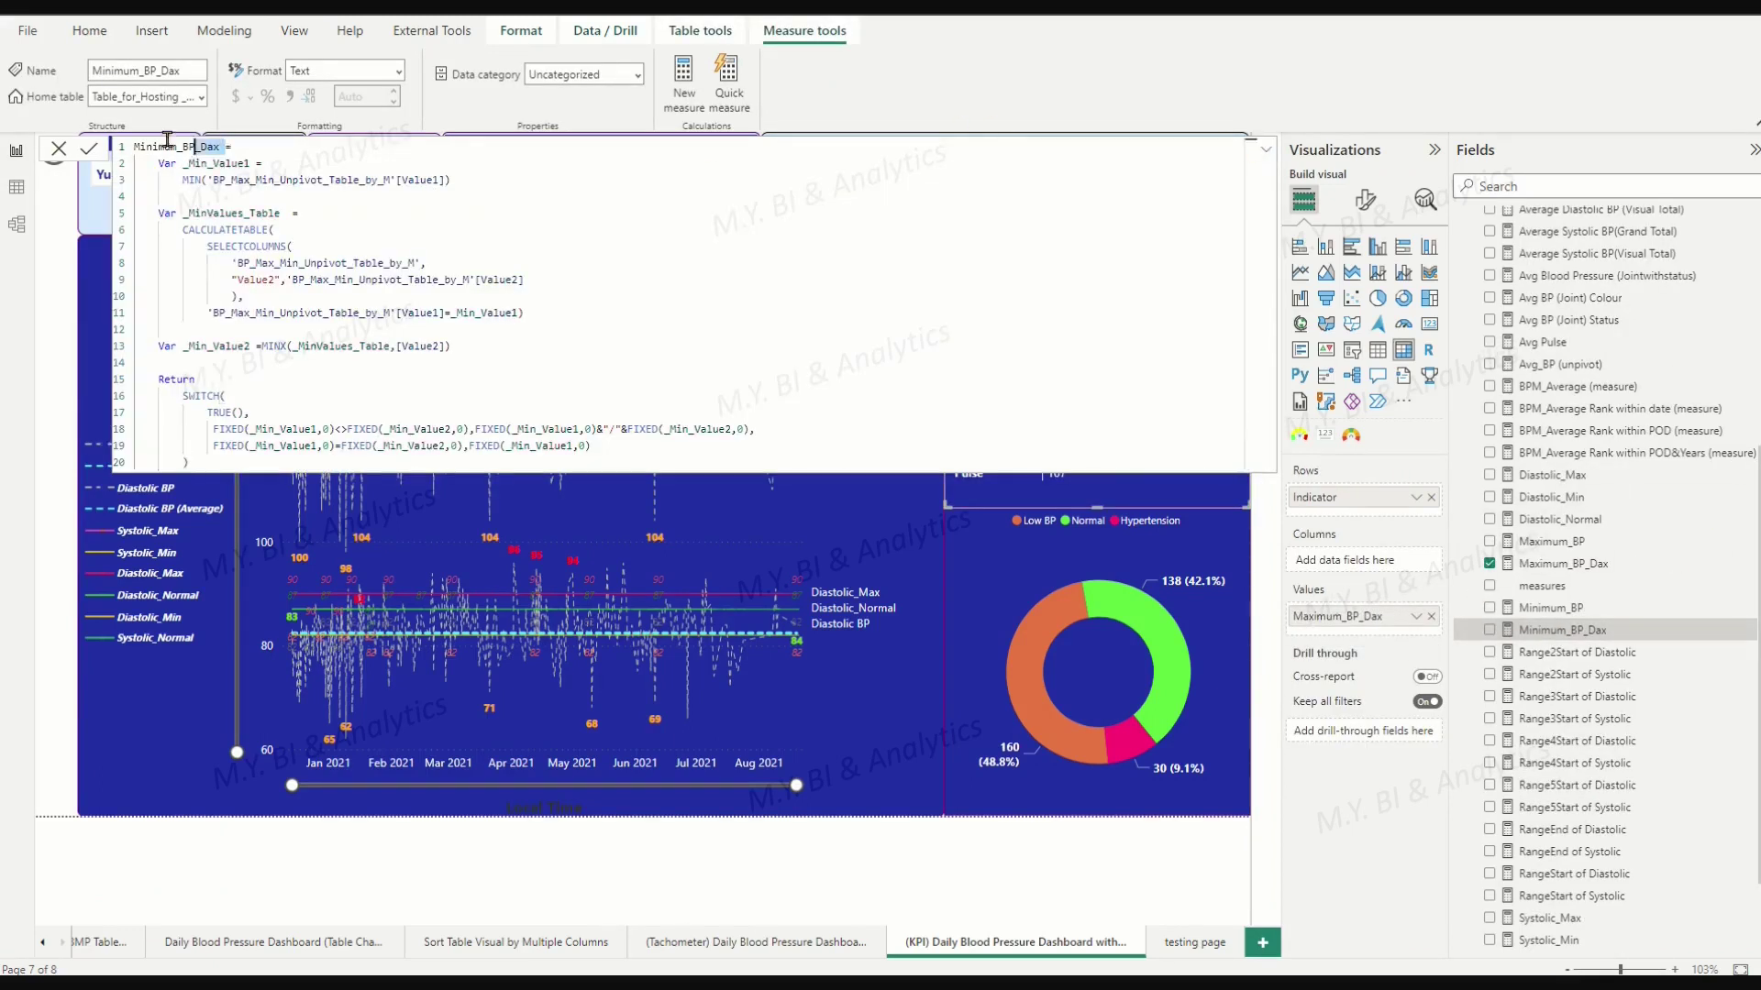
click(453, 180)
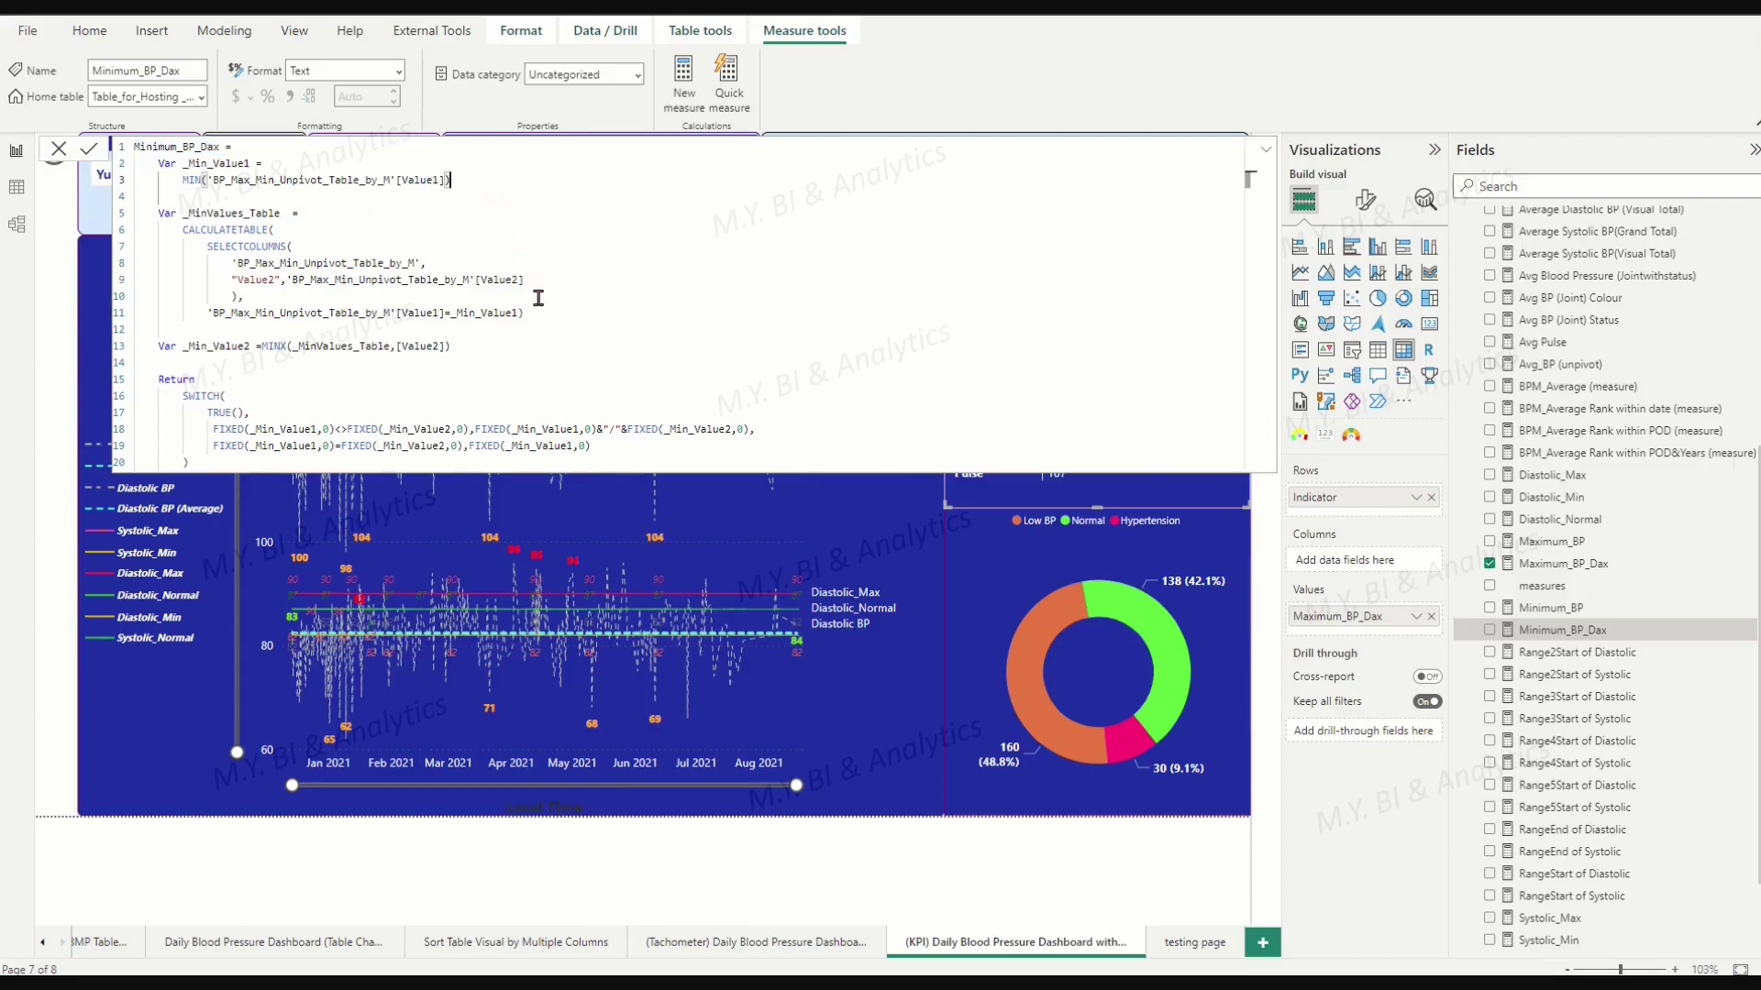
drag(454, 345, 176, 345)
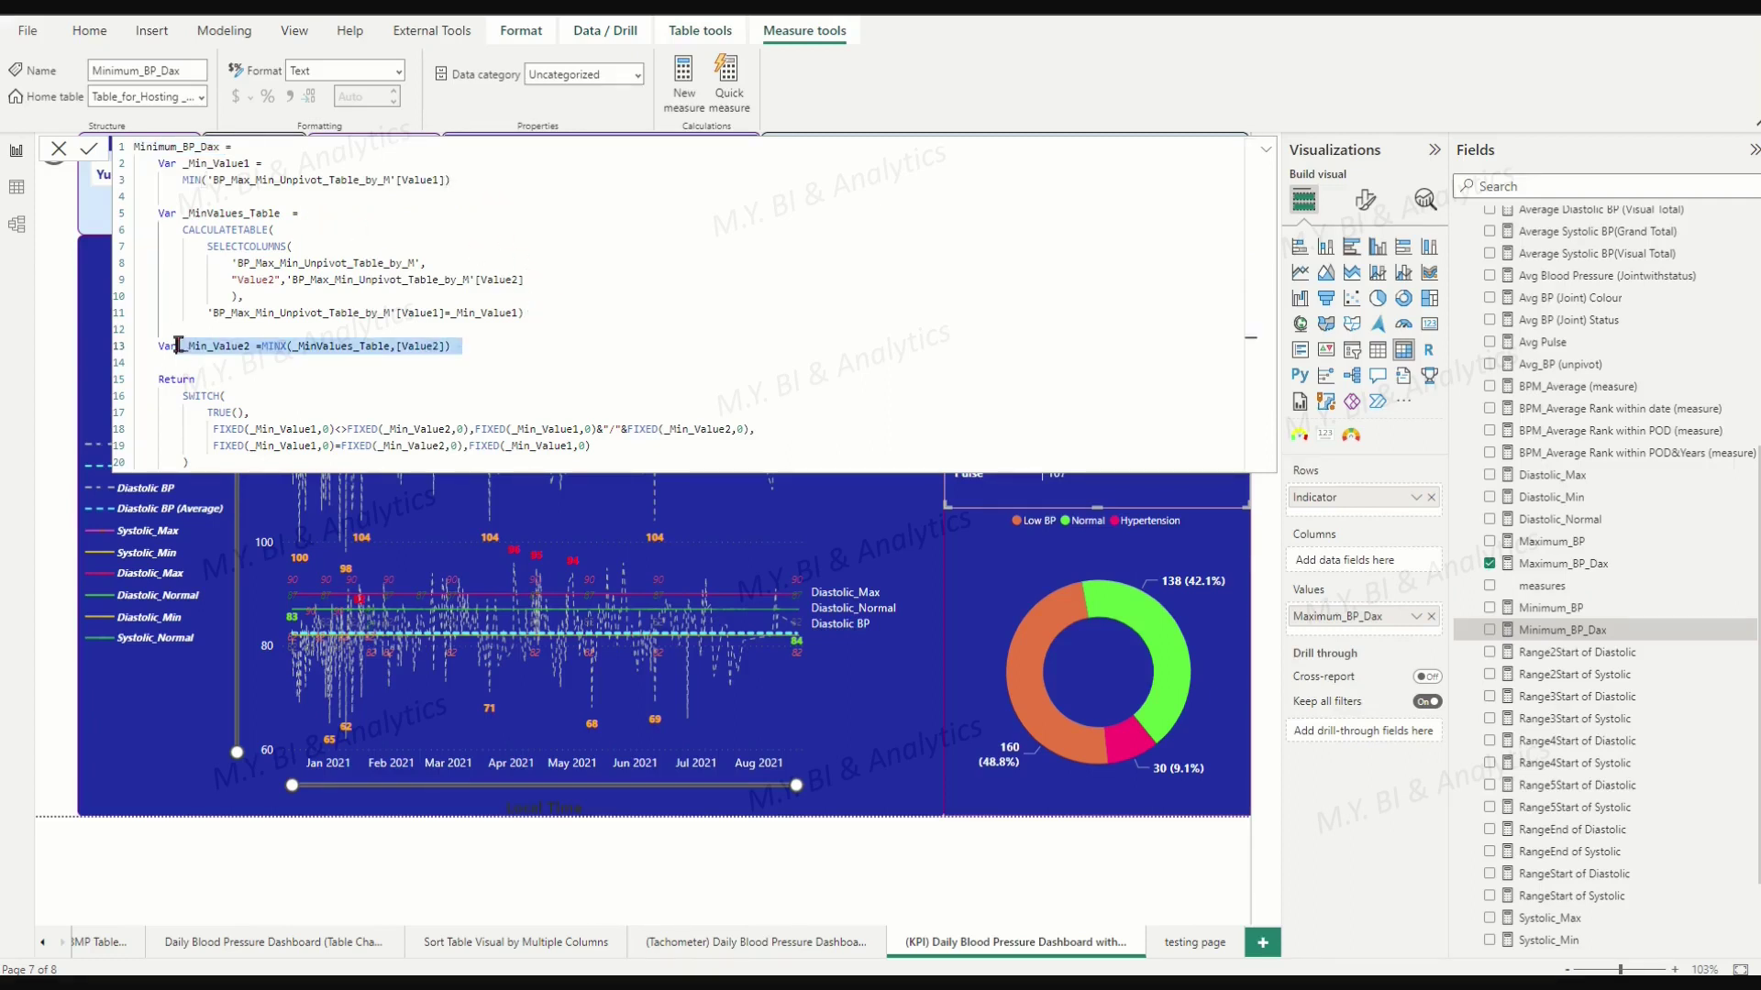
drag(754, 429, 476, 429)
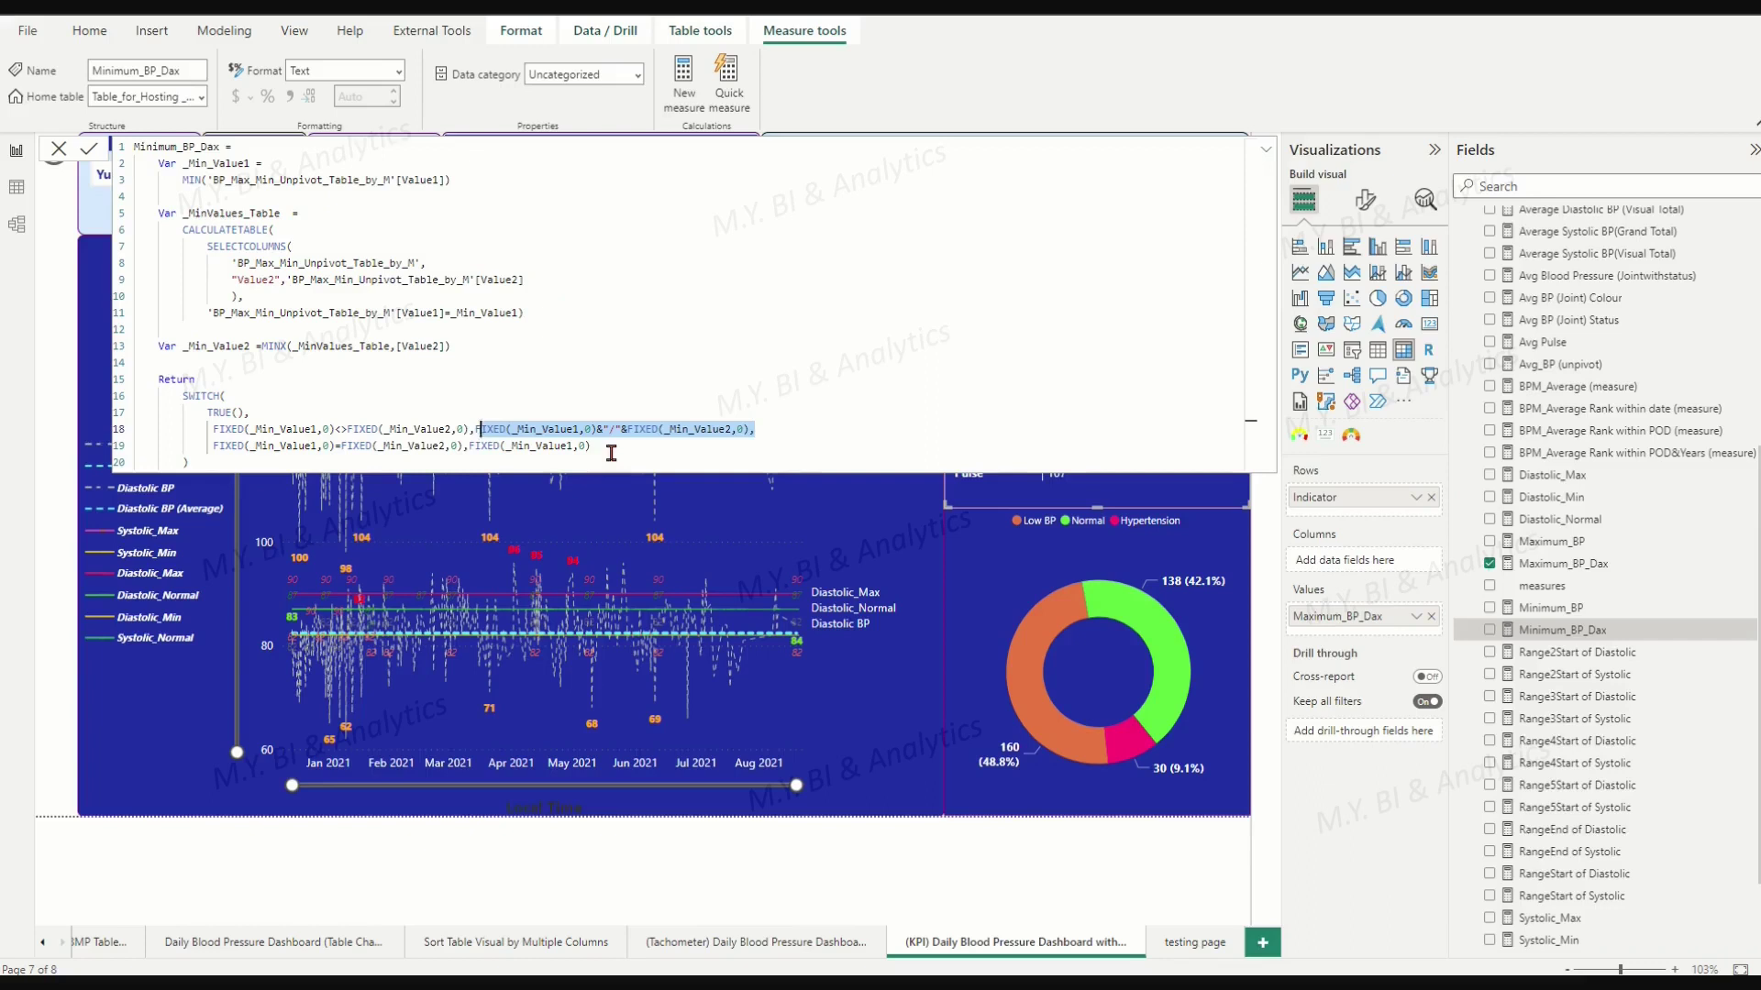
drag(610, 455, 472, 434)
click(1028, 381)
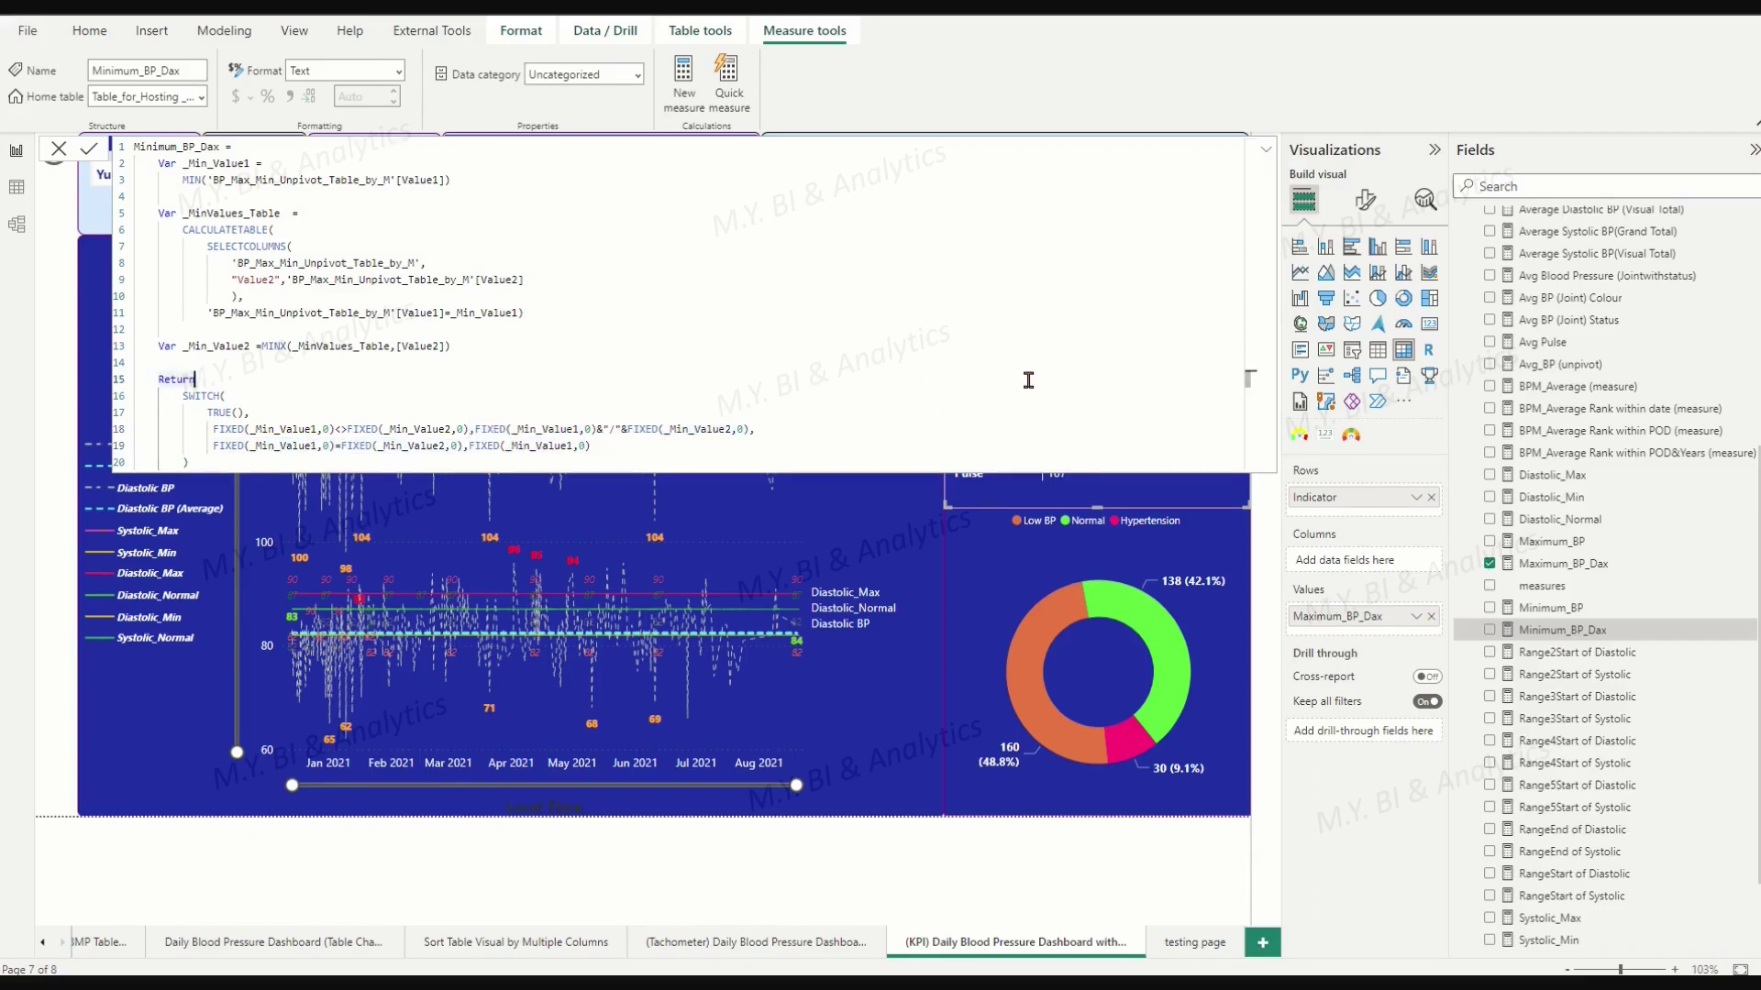
click(1585, 366)
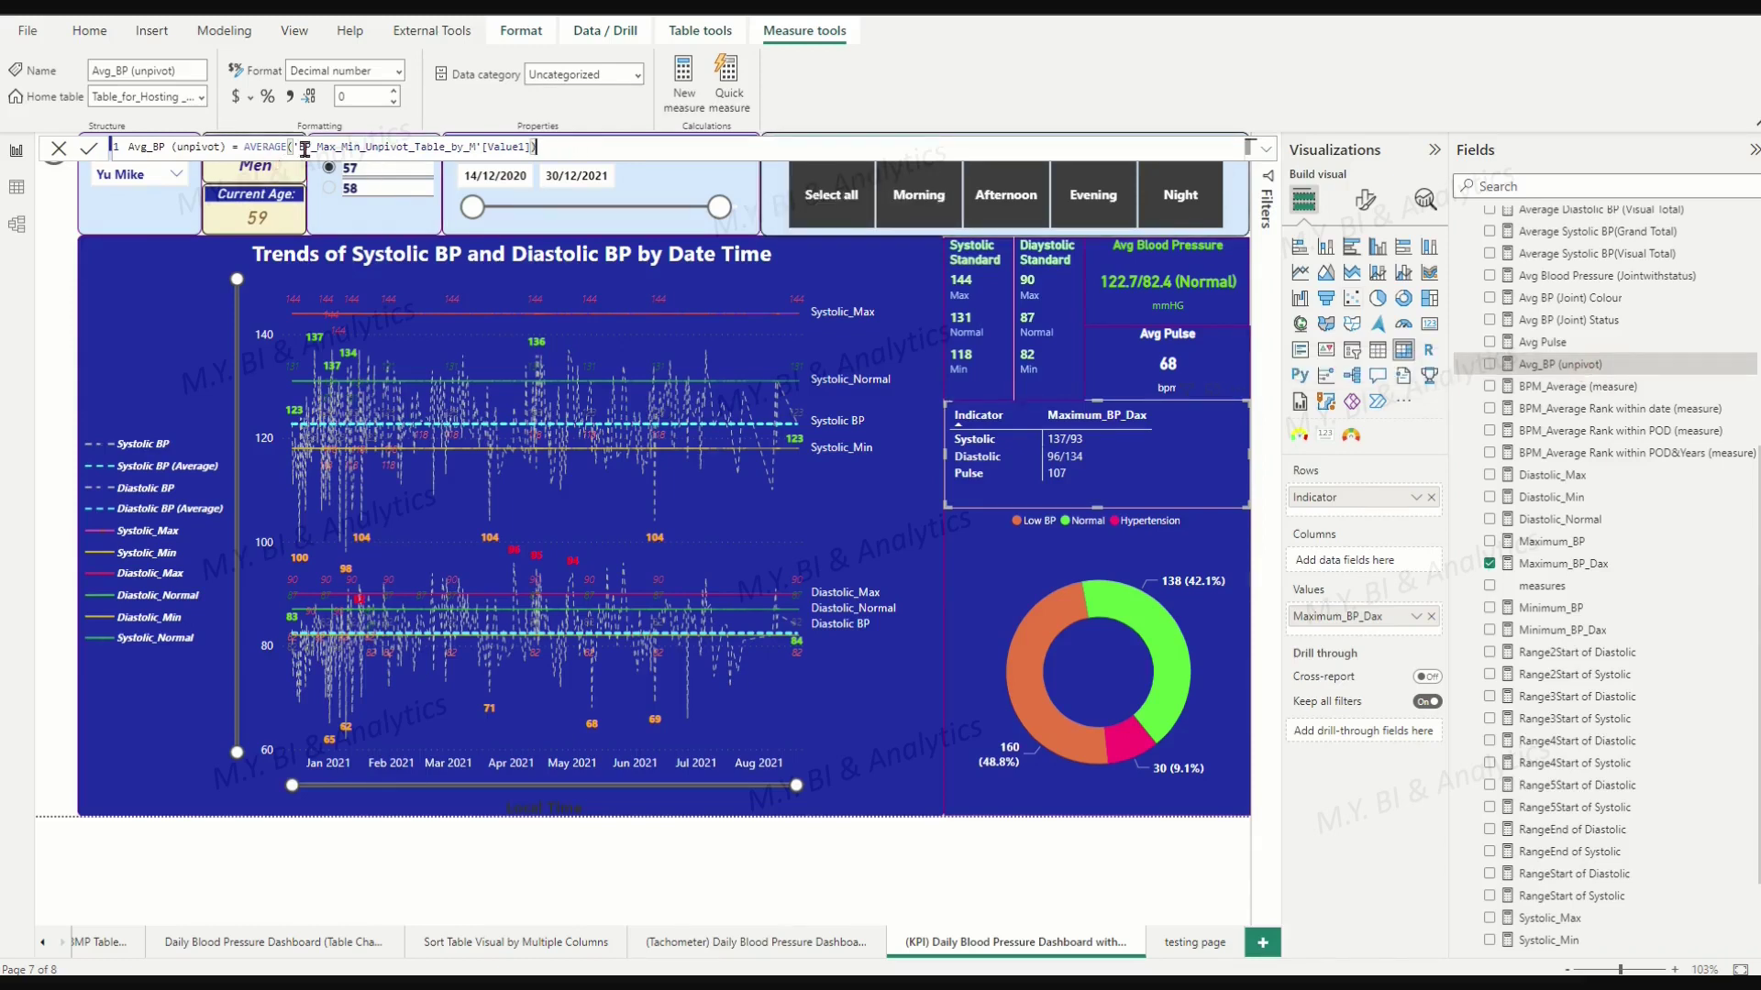
Add Minimum_BP_Dax and Avg_BP (unpivot) to the Indicator table's Values.
click(555, 146)
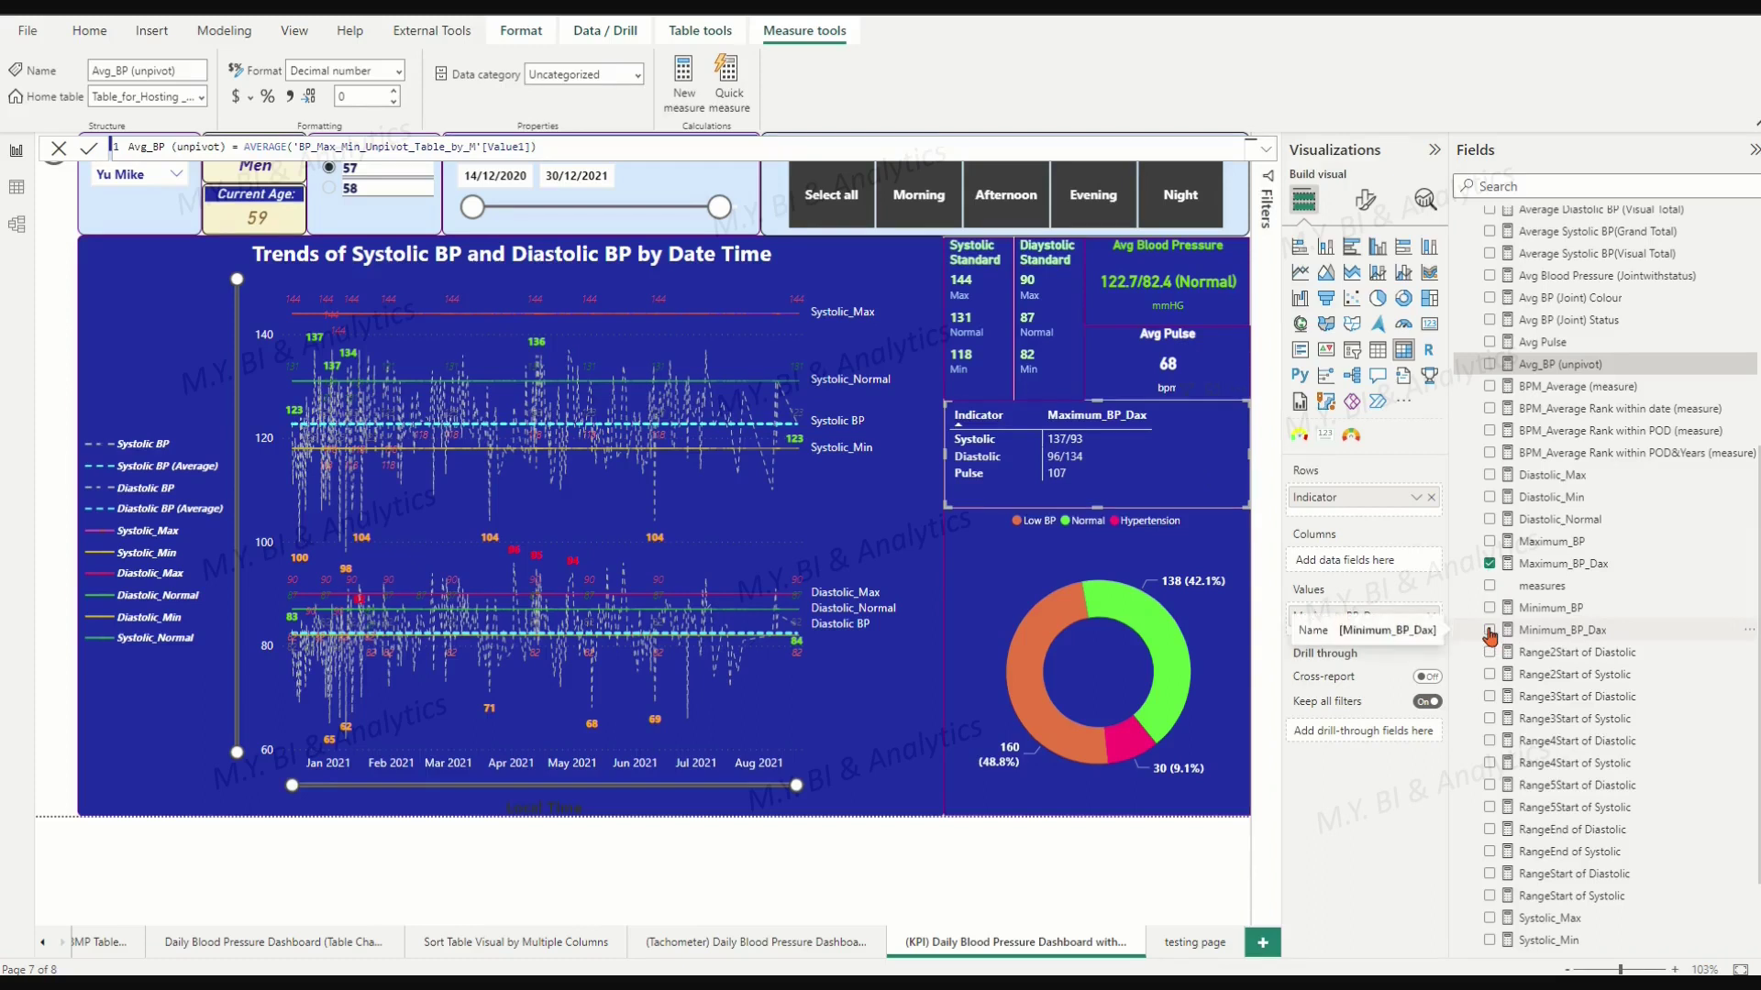
click(1490, 632)
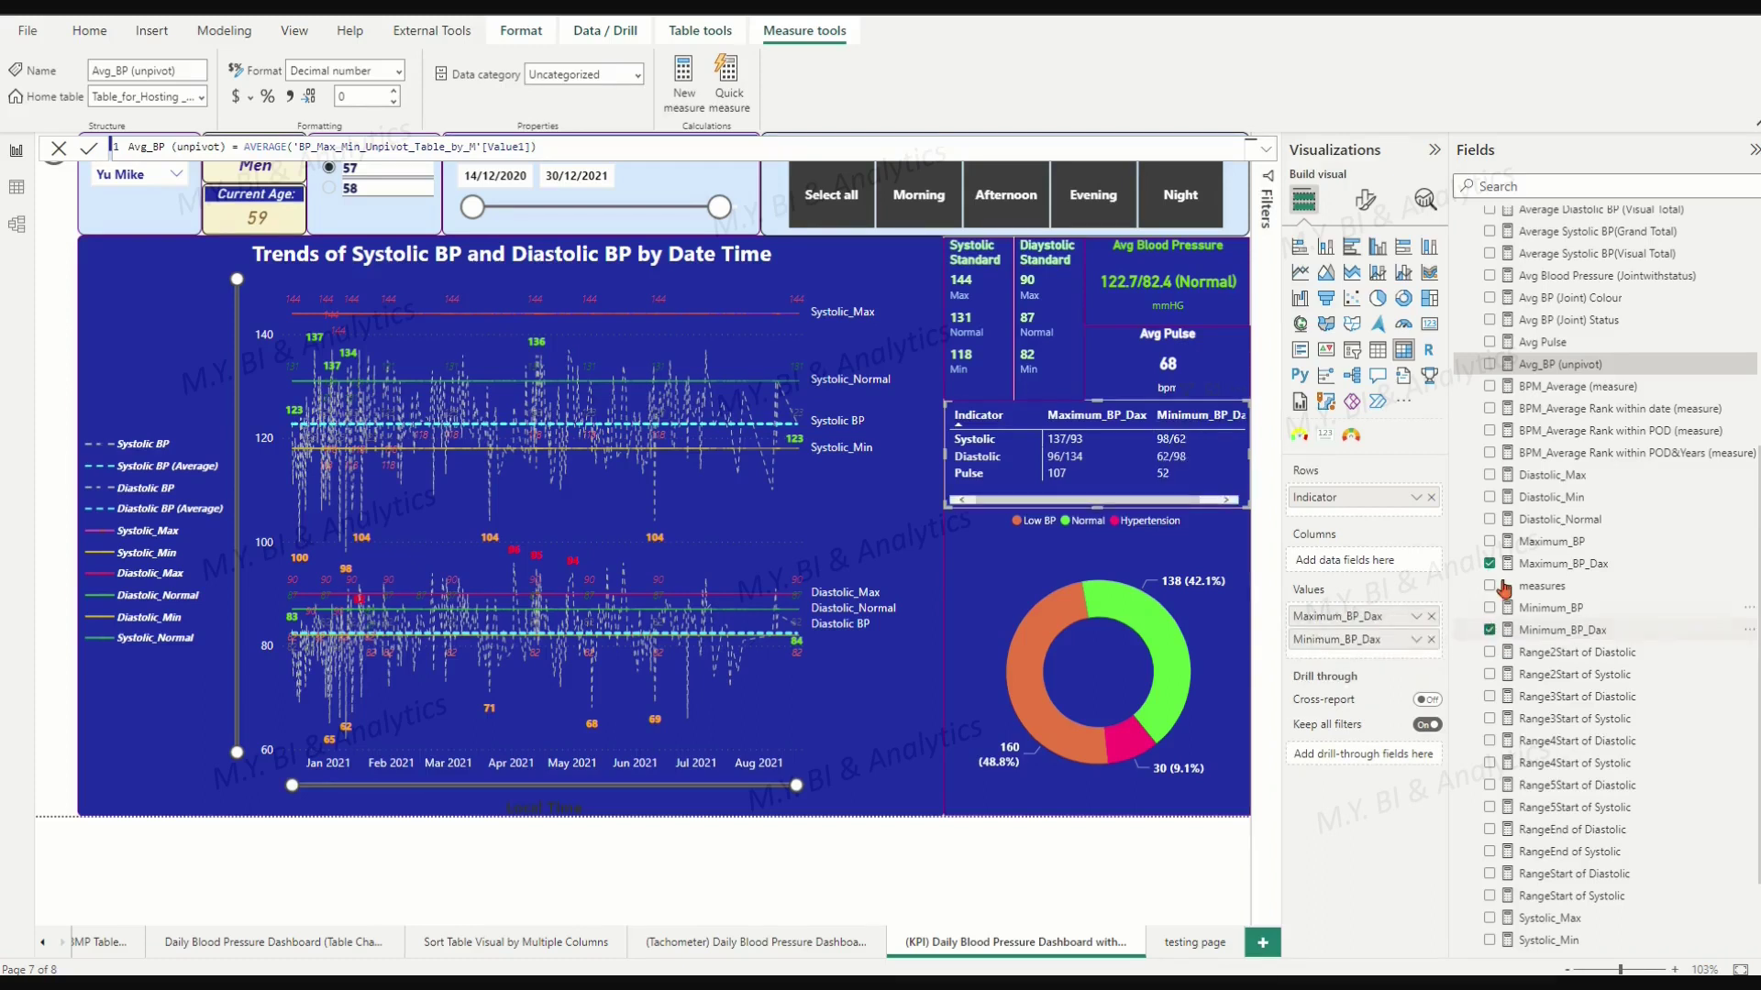
click(1490, 365)
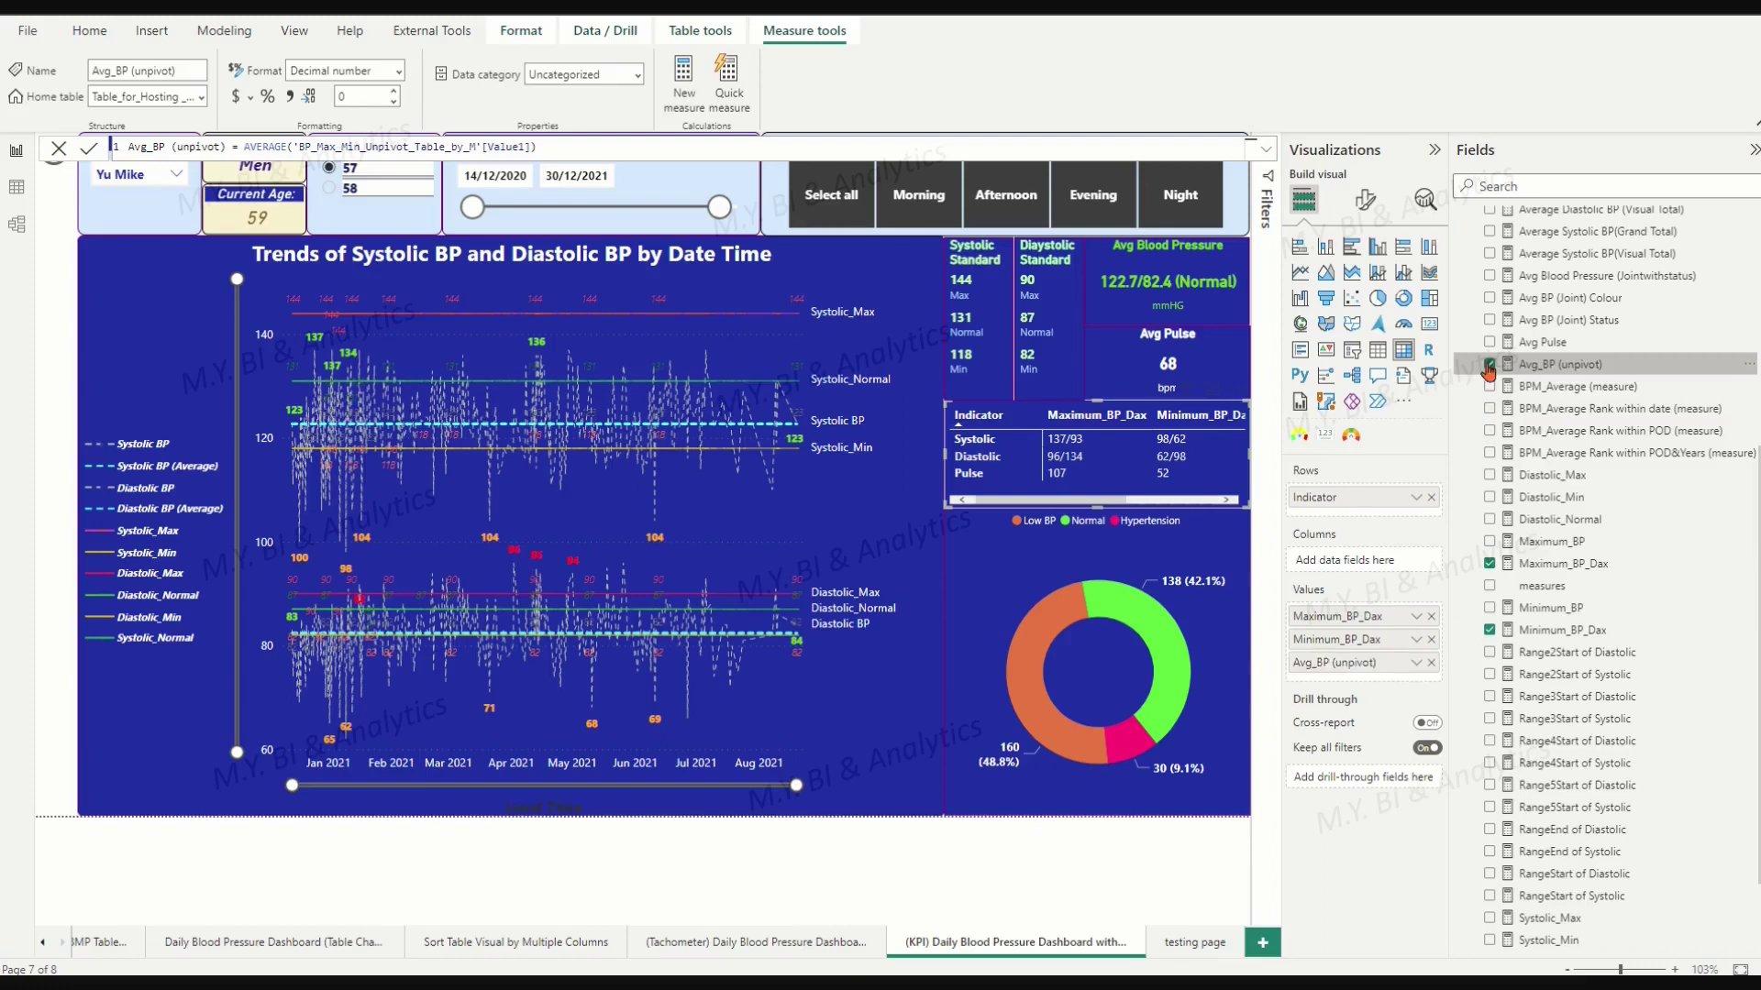
Rename the three value fields to Max, Min and Avg for this visual and widen Max.
click(1417, 616)
click(1484, 643)
text(Max)
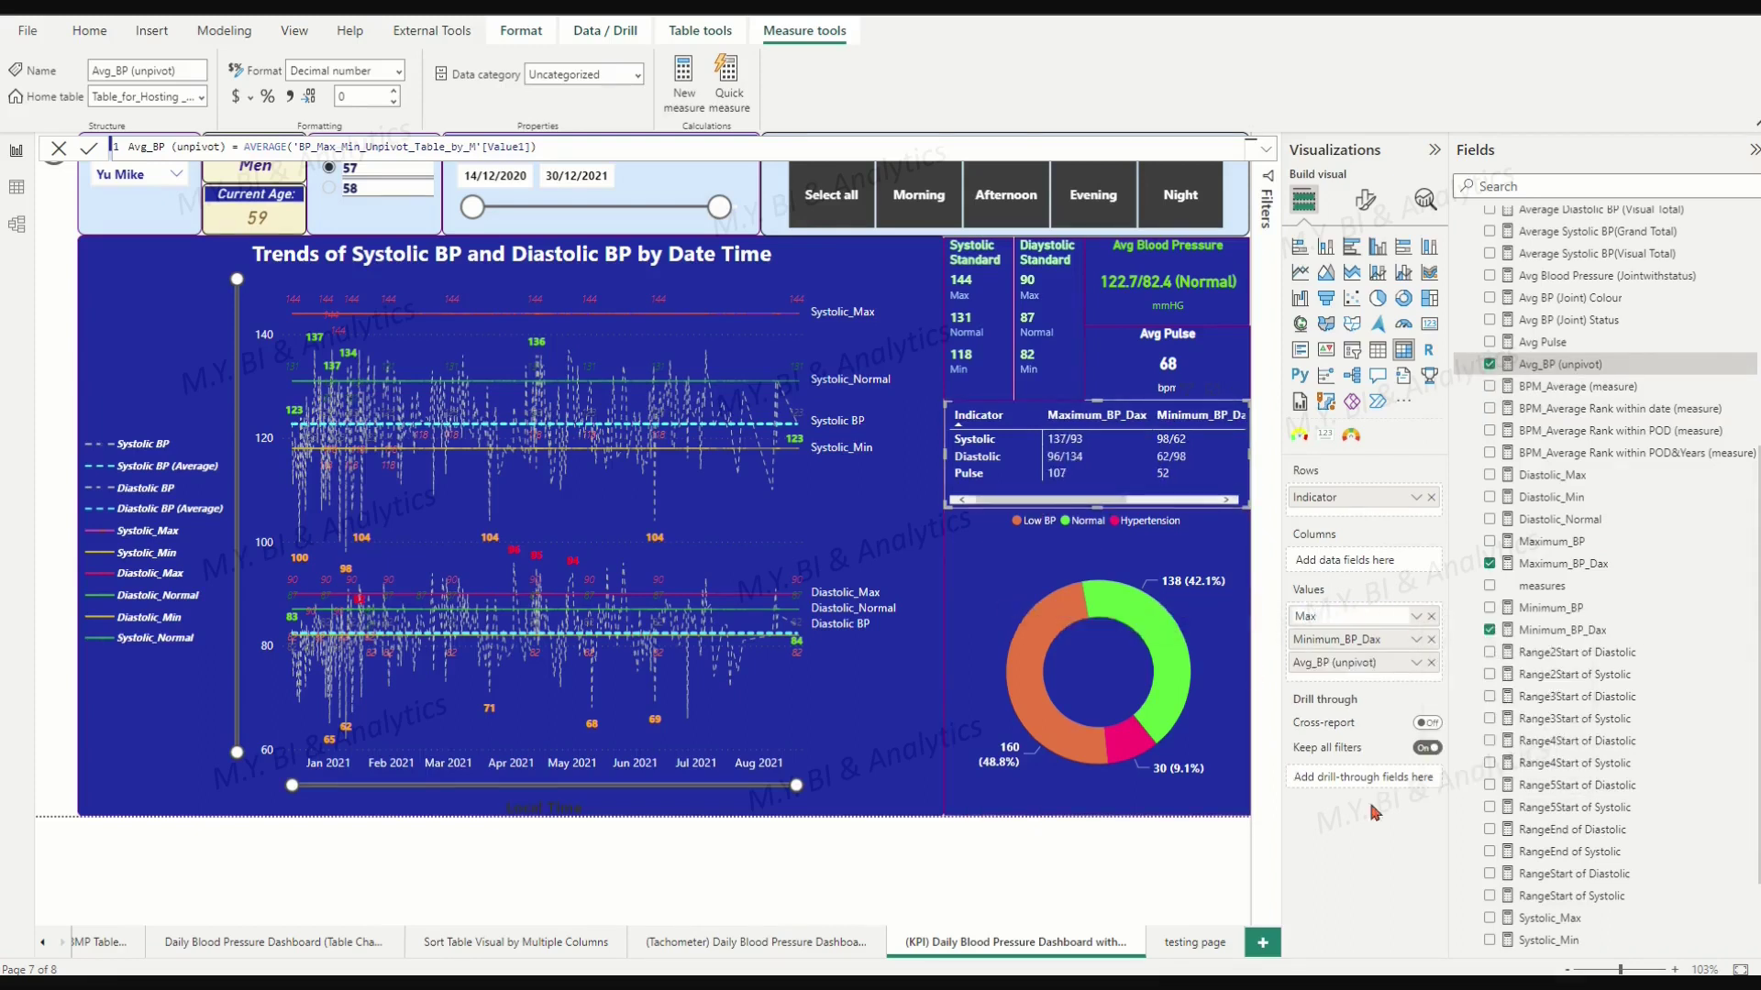
click(1417, 638)
click(1485, 668)
text(Min)
click(1418, 662)
click(1485, 690)
text(Avg)
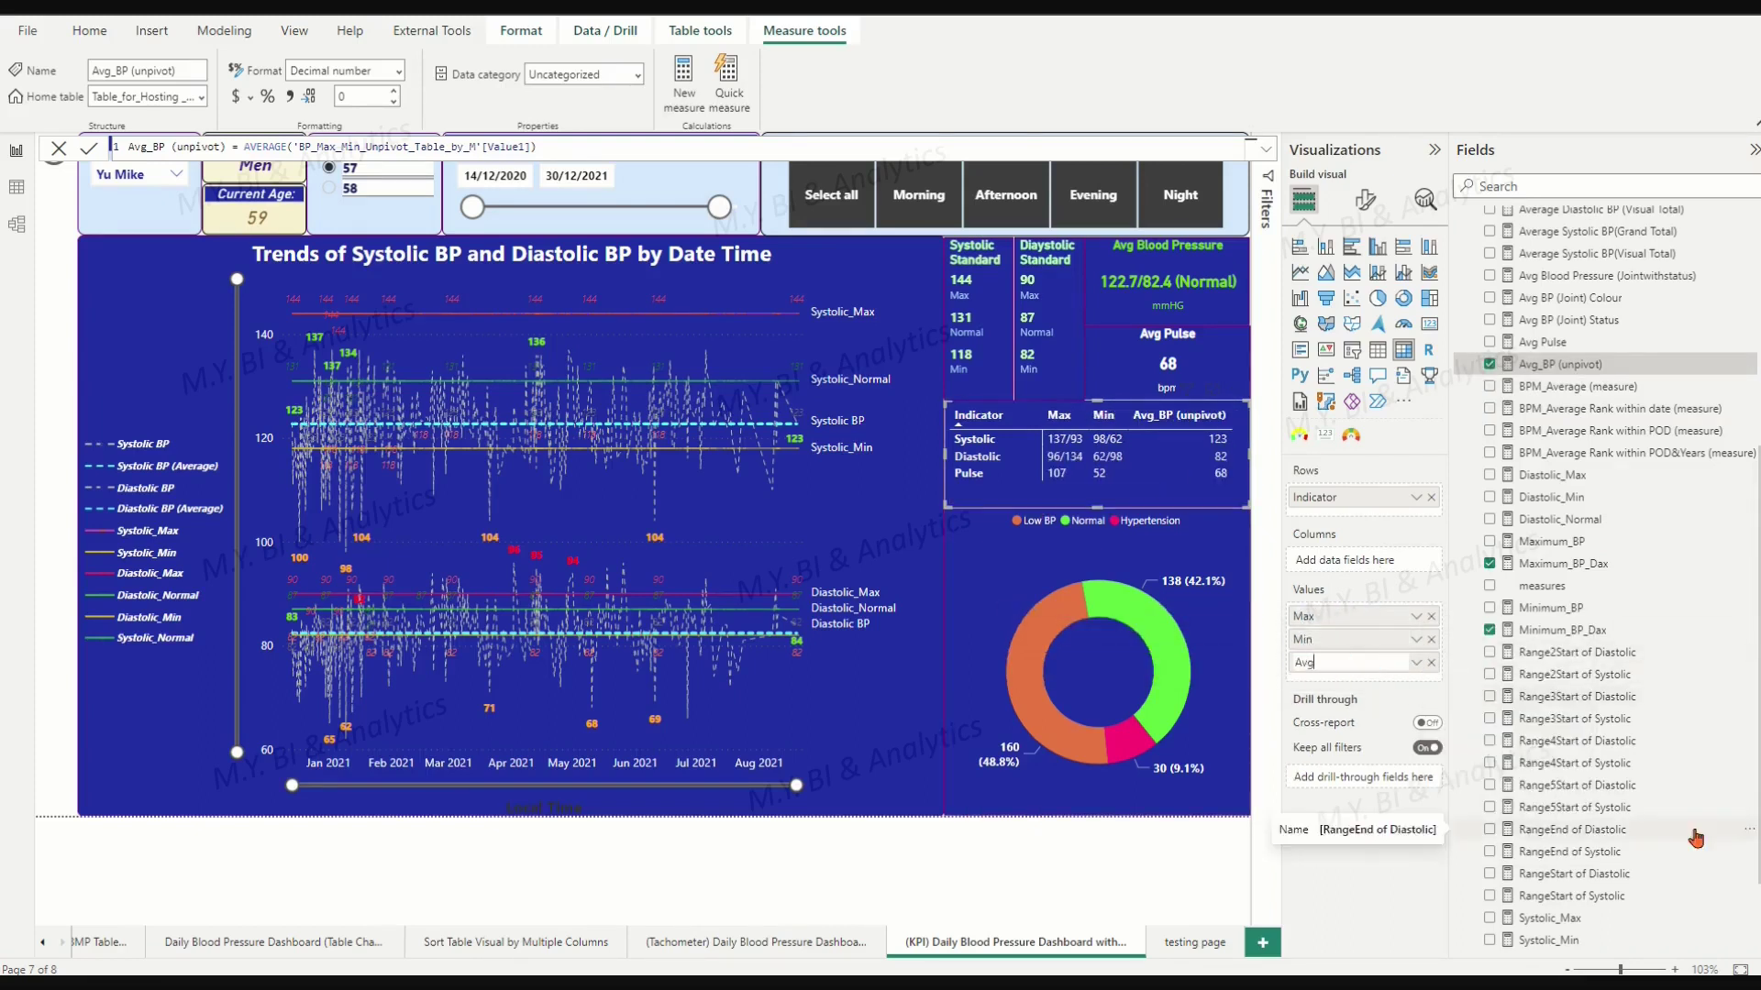
key(Return)
drag(1094, 419, 1118, 415)
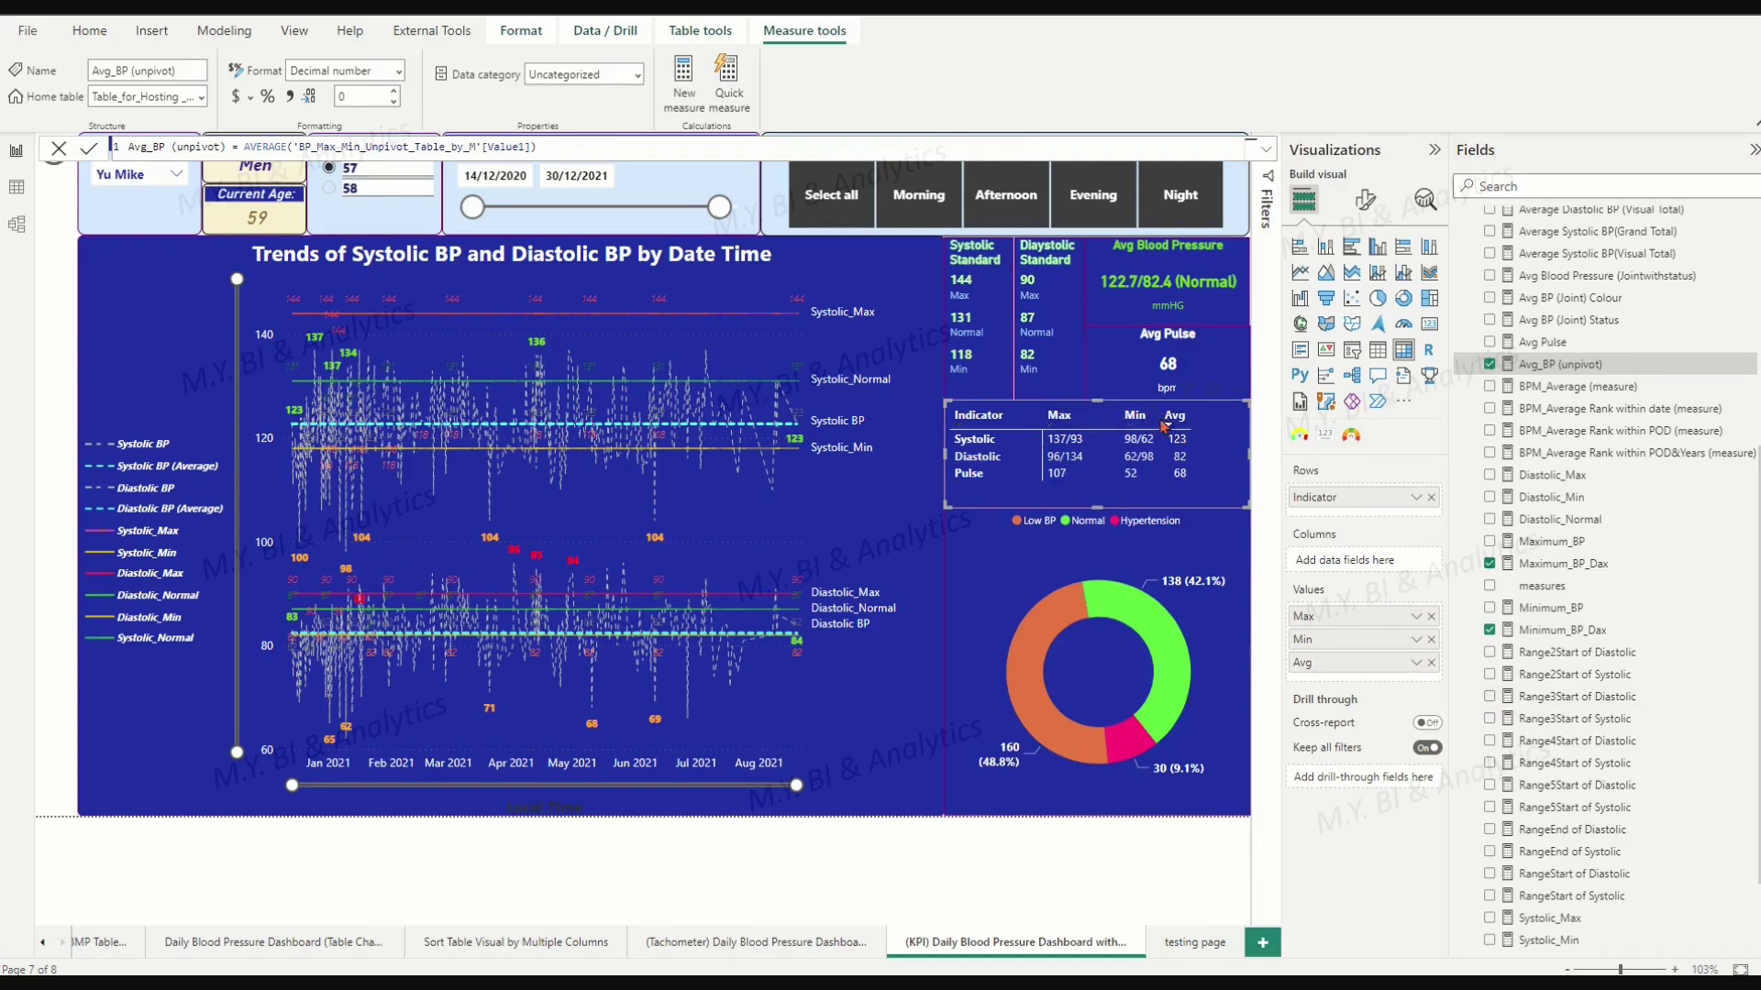
click(327, 188)
Filter the dashboard to Afternoon readings, recalculating the table's Systolic average to 122 and Pulse to 70.
click(328, 166)
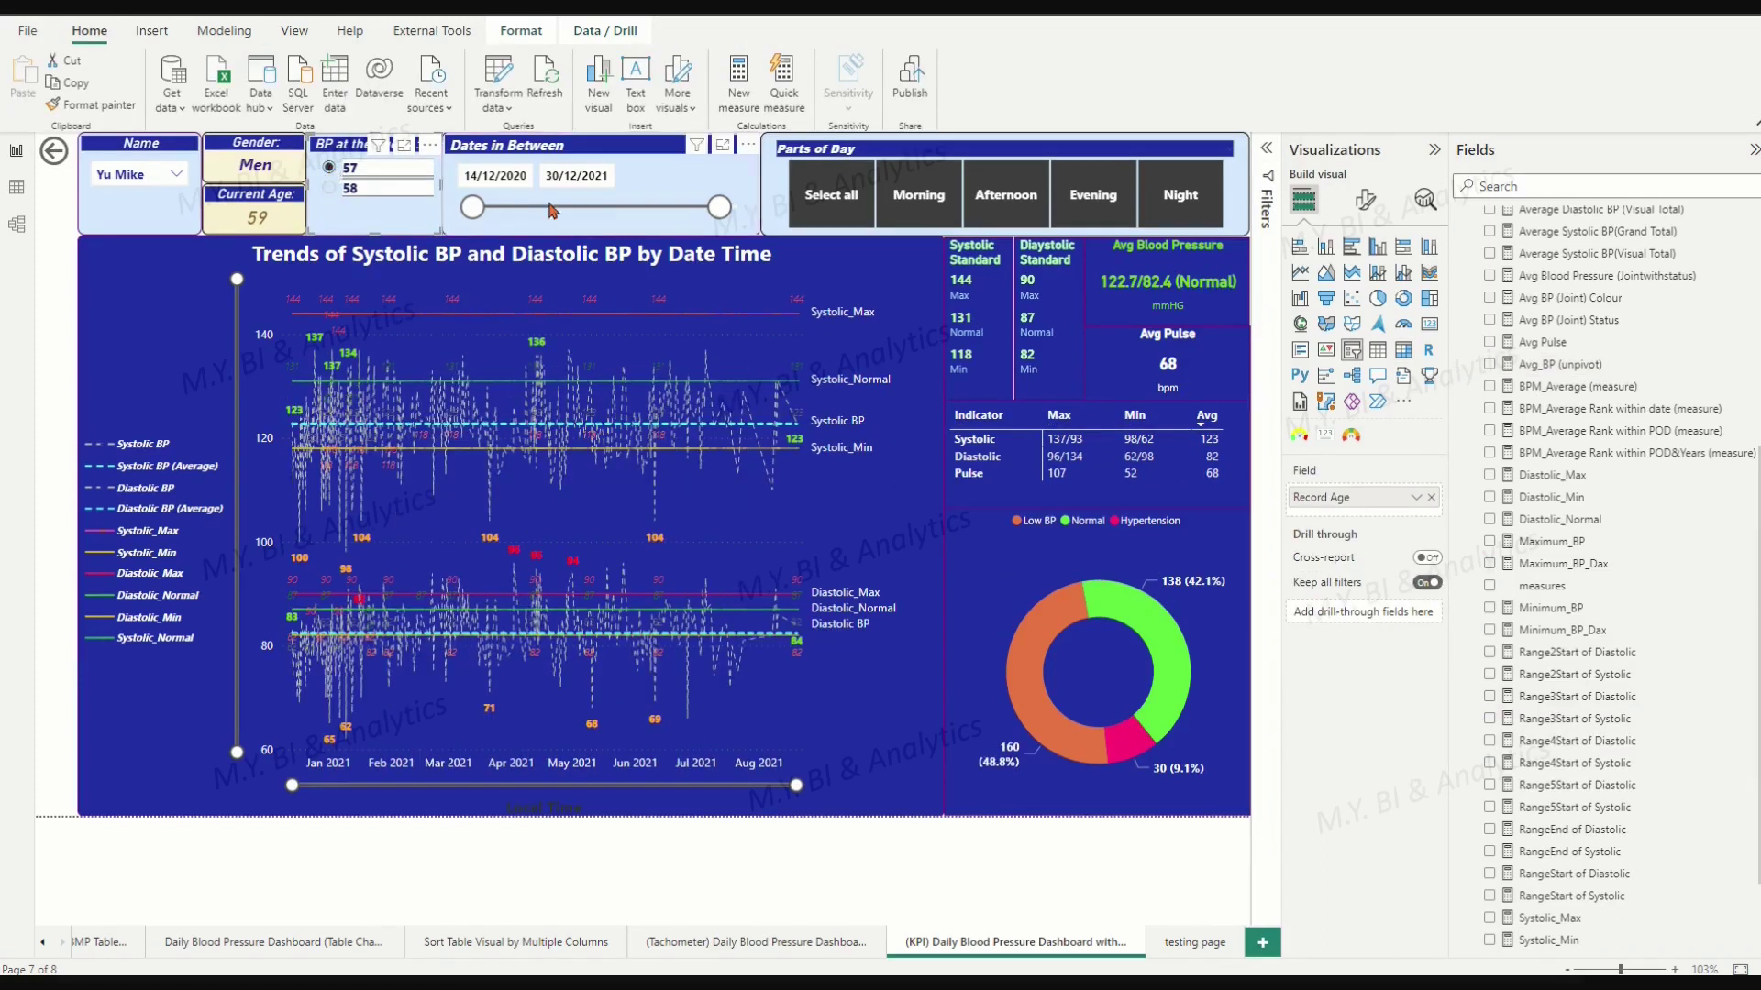
click(1006, 193)
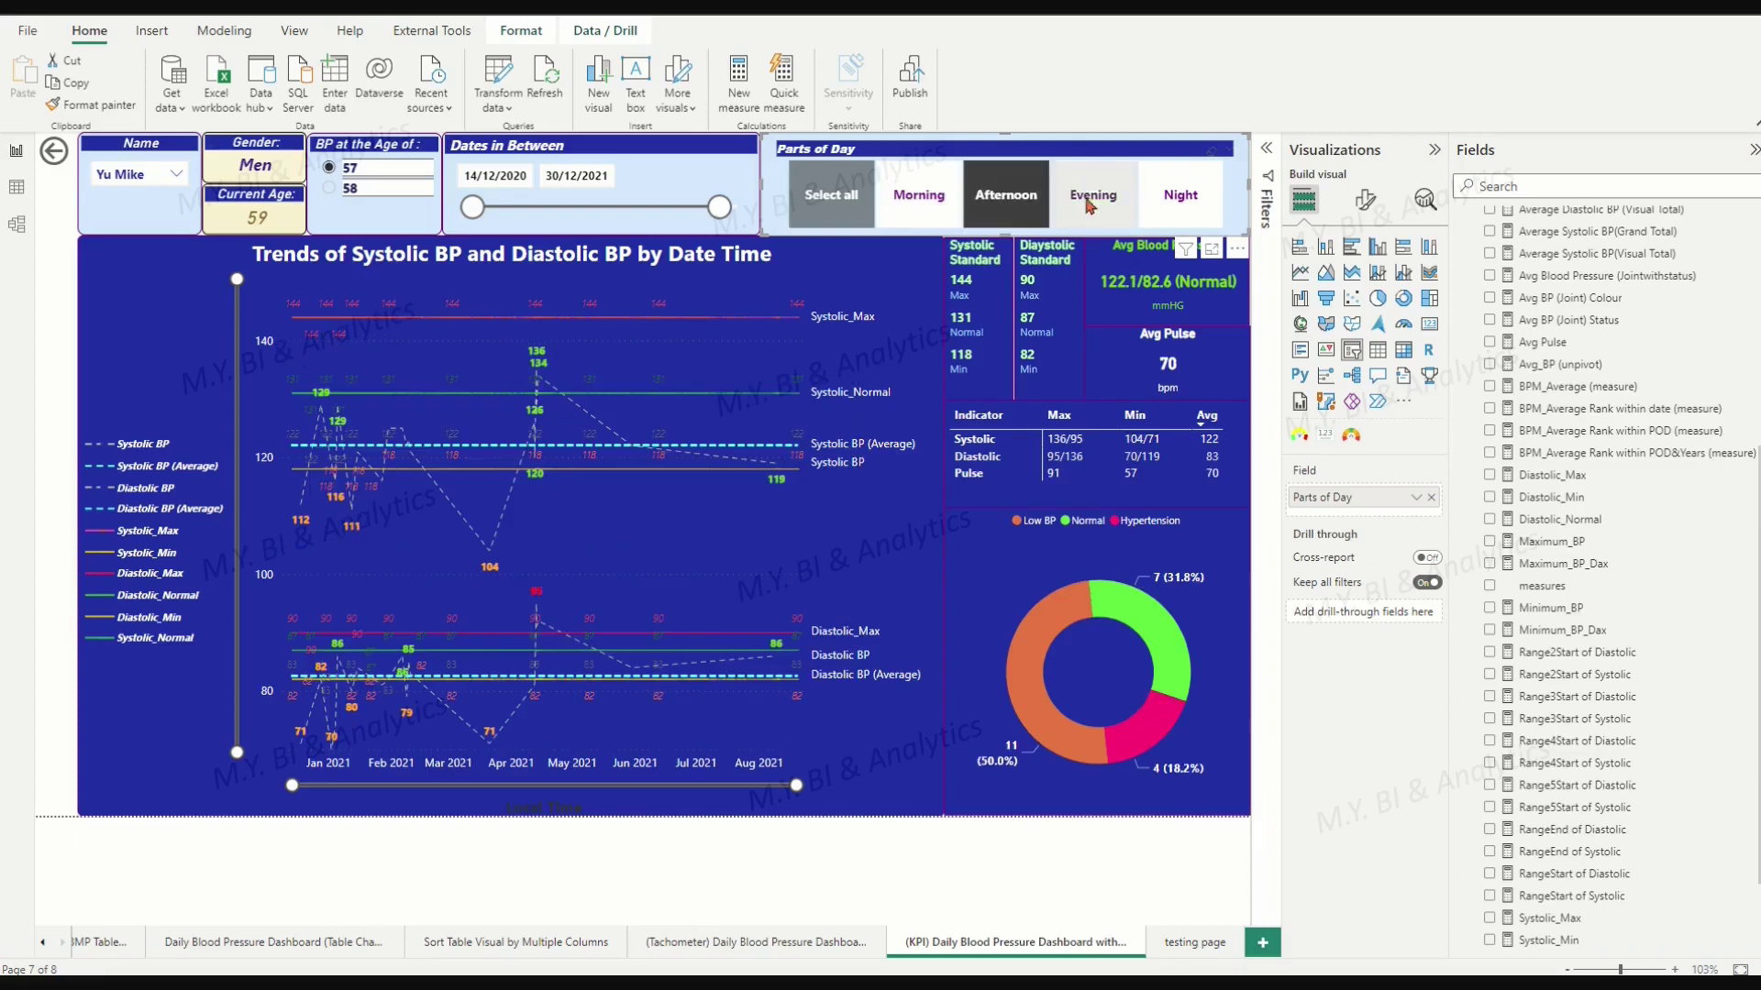